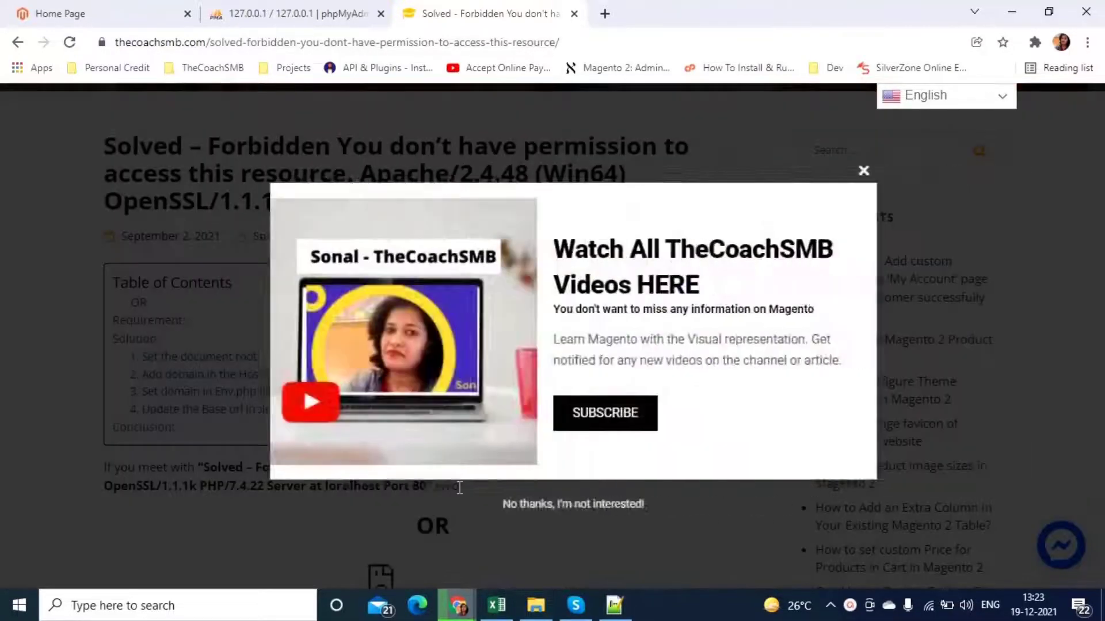
Dismiss the subscription popup and start reading the Forbidden-access fix article.
{"action": "left_click", "coordinate": [458, 487]}
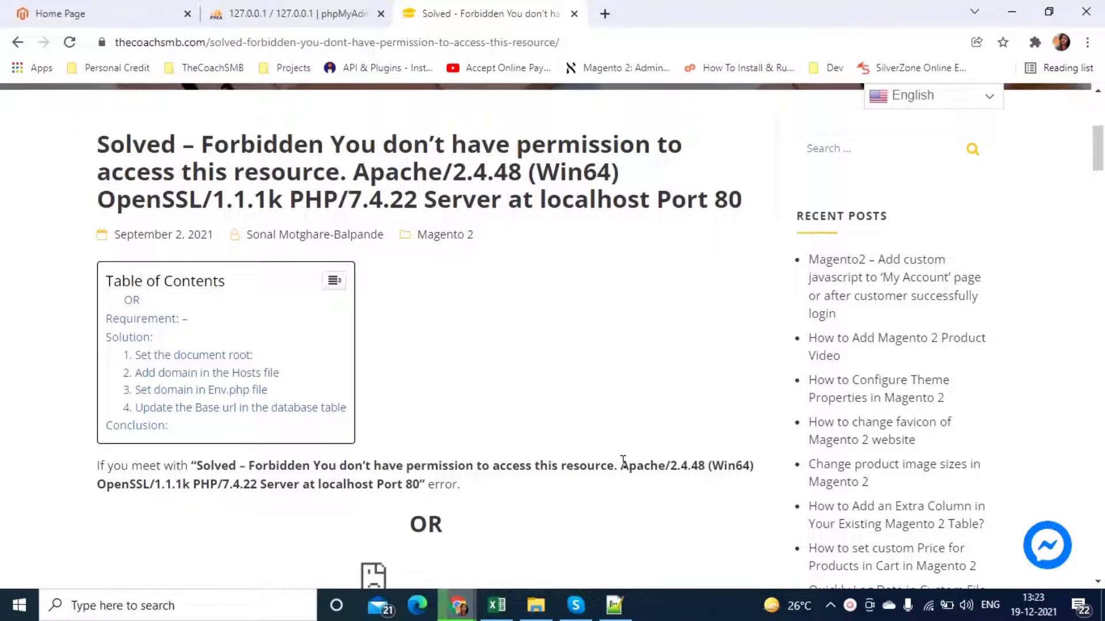
{"action": "scroll", "coordinate": [623, 460], "scroll_direction": "down", "scroll_amount": 4}
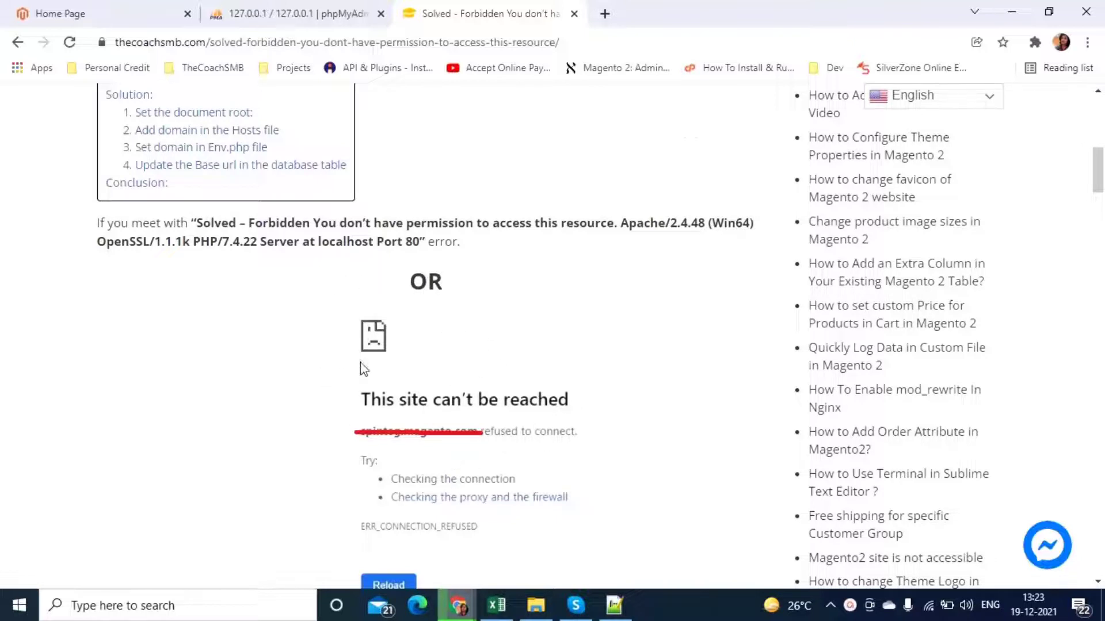
{"action": "scroll", "coordinate": [363, 369], "scroll_direction": "down", "scroll_amount": 1}
{"action": "scroll", "coordinate": [360, 369], "scroll_direction": "down", "scroll_amount": 3}
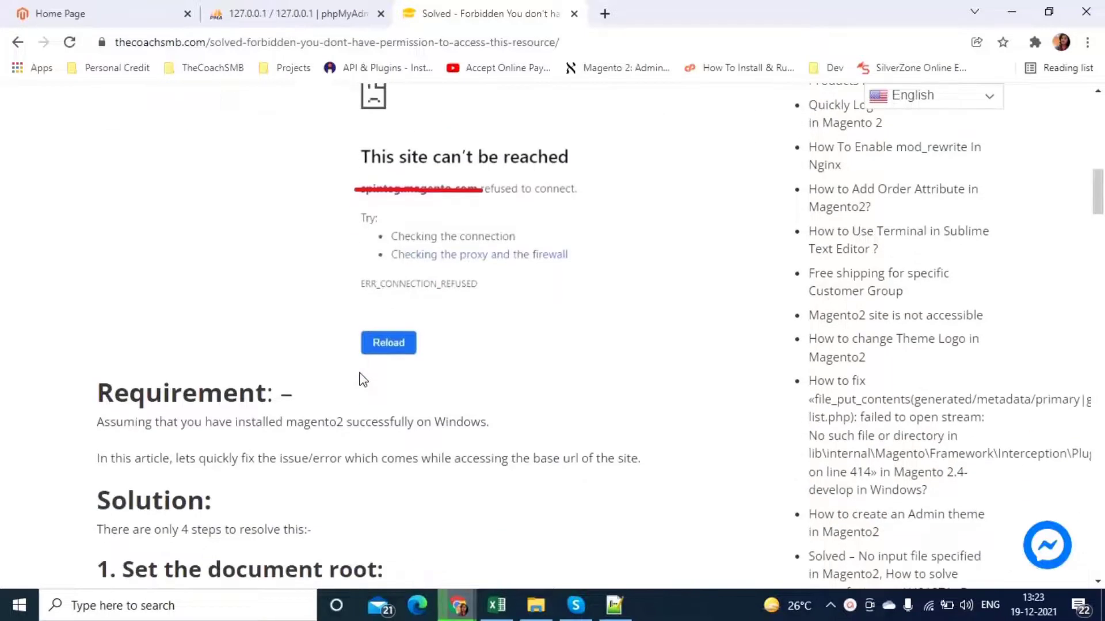
{"action": "scroll", "coordinate": [299, 410], "scroll_direction": "up", "scroll_amount": 1}
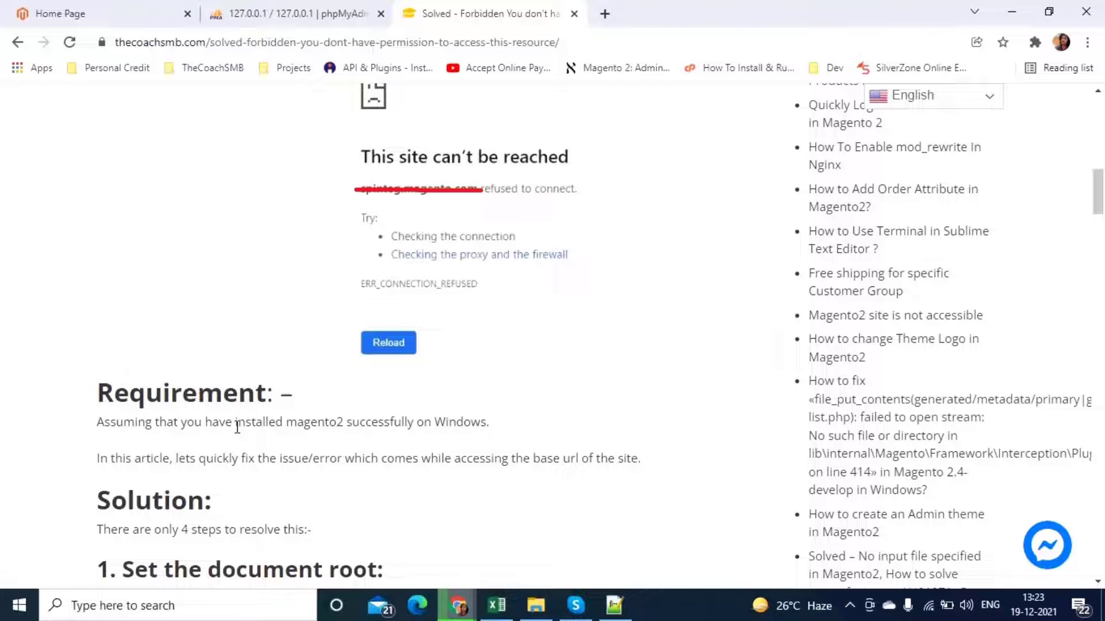
Read through the article's four fix steps and return to the Requirement section.
{"action": "scroll", "coordinate": [271, 446], "scroll_direction": "down", "scroll_amount": 3}
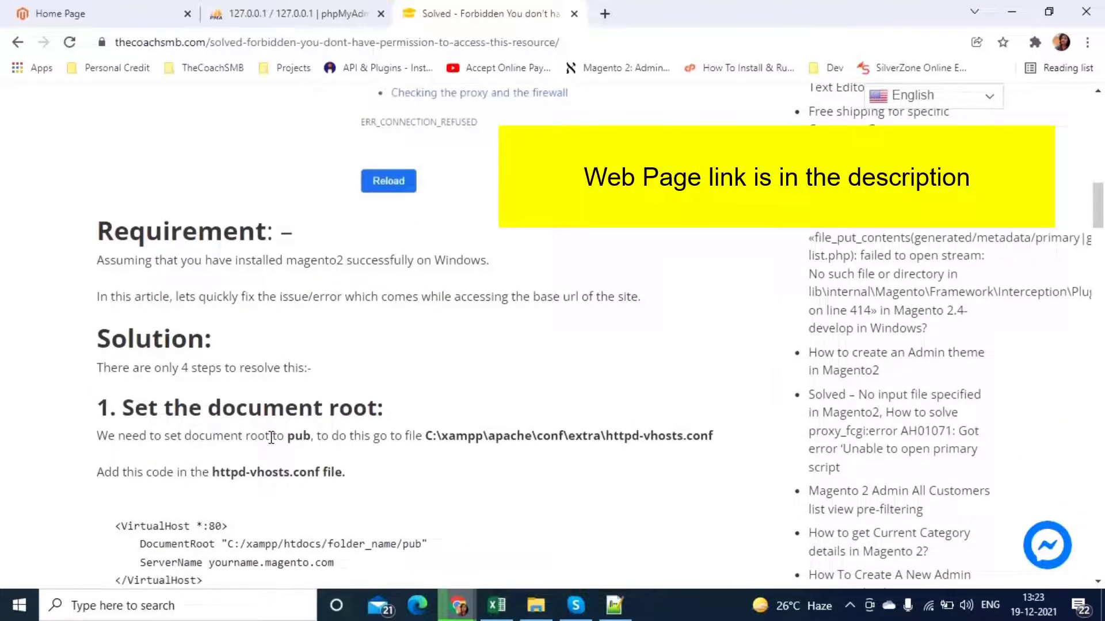
{"action": "scroll", "coordinate": [179, 432], "scroll_direction": "down", "scroll_amount": 10}
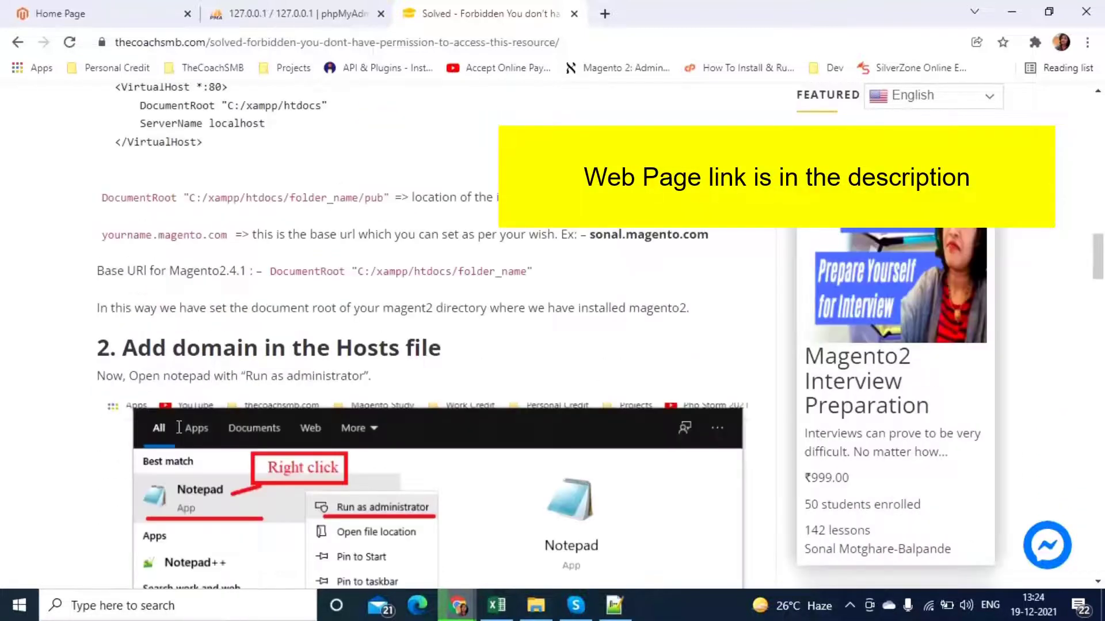
{"action": "scroll", "coordinate": [179, 427], "scroll_direction": "down", "scroll_amount": 15}
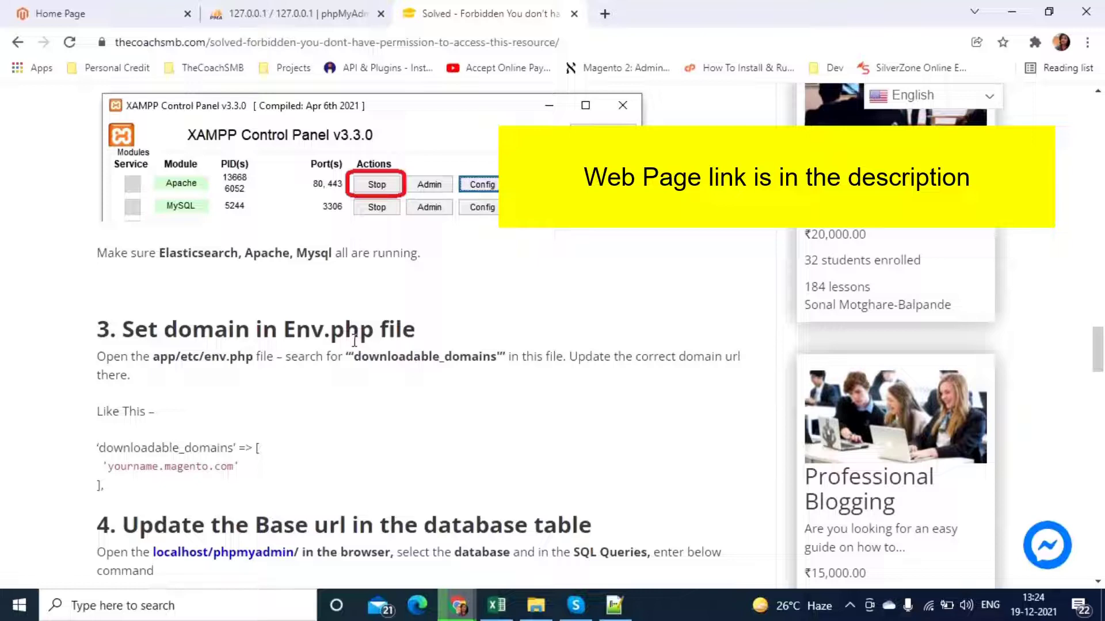
{"action": "scroll", "coordinate": [340, 413], "scroll_direction": "down", "scroll_amount": 2}
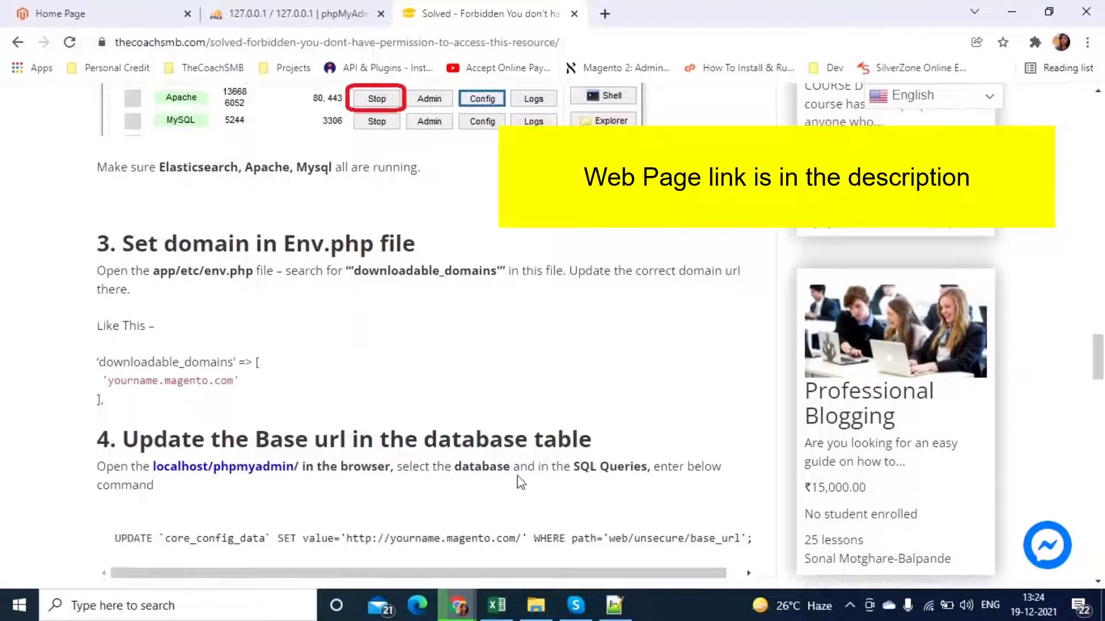
{"action": "scroll", "coordinate": [514, 489], "scroll_direction": "down", "scroll_amount": 5}
{"action": "scroll", "coordinate": [512, 493], "scroll_direction": "up", "scroll_amount": 20}
{"action": "scroll", "coordinate": [512, 493], "scroll_direction": "up", "scroll_amount": 12}
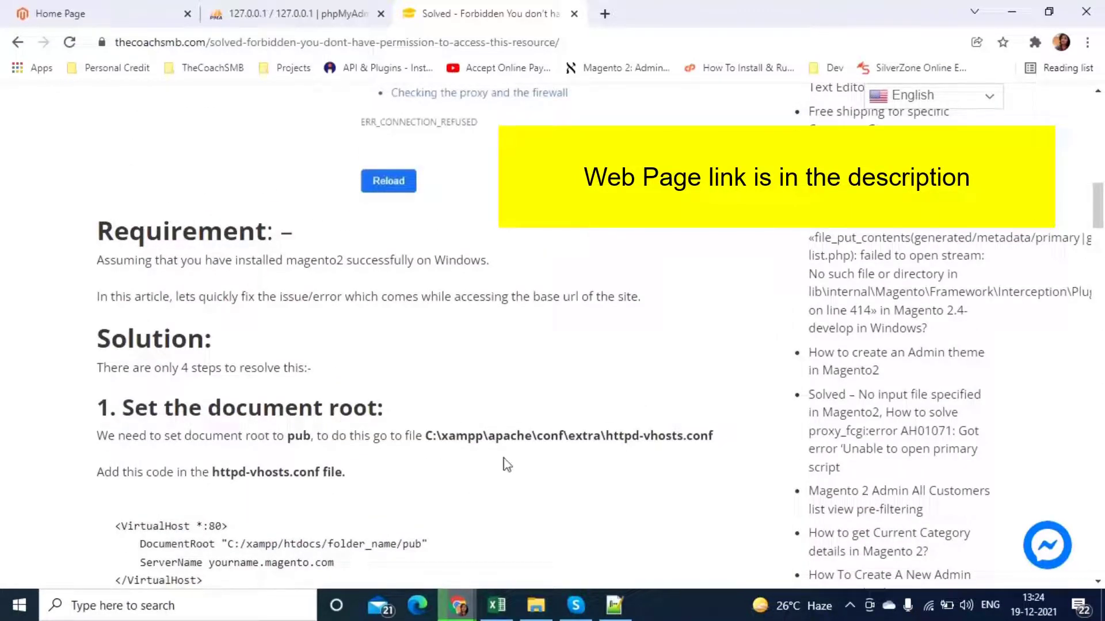
Open File Explorer and go into C:\xampp\htdocs\magento\pub.
{"action": "left_click", "coordinate": [536, 605]}
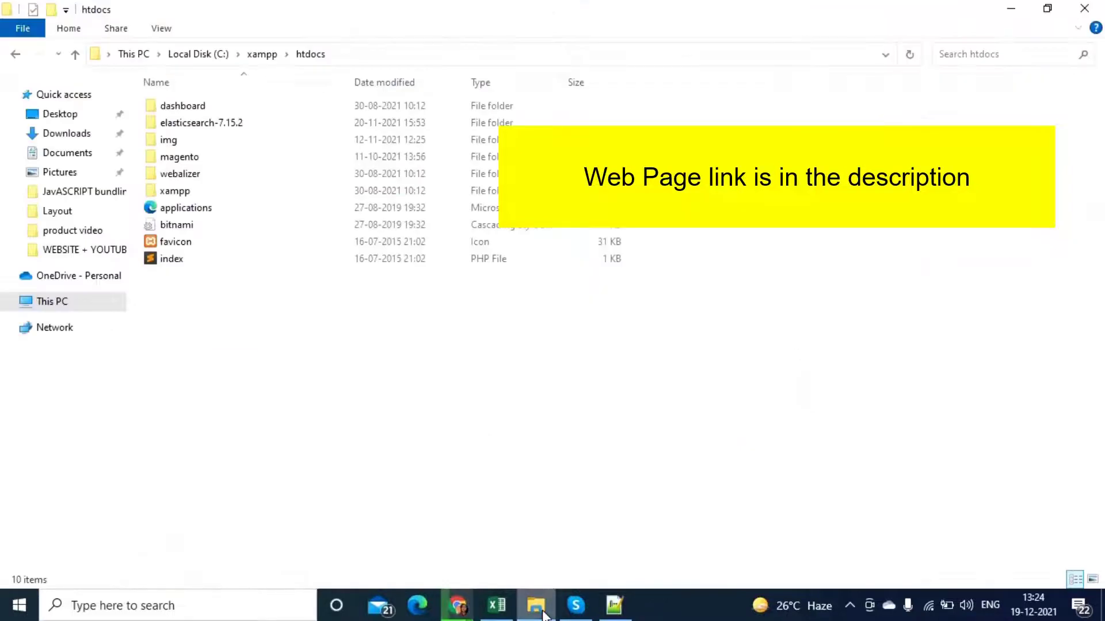
{"action": "double_click", "coordinate": [205, 157]}
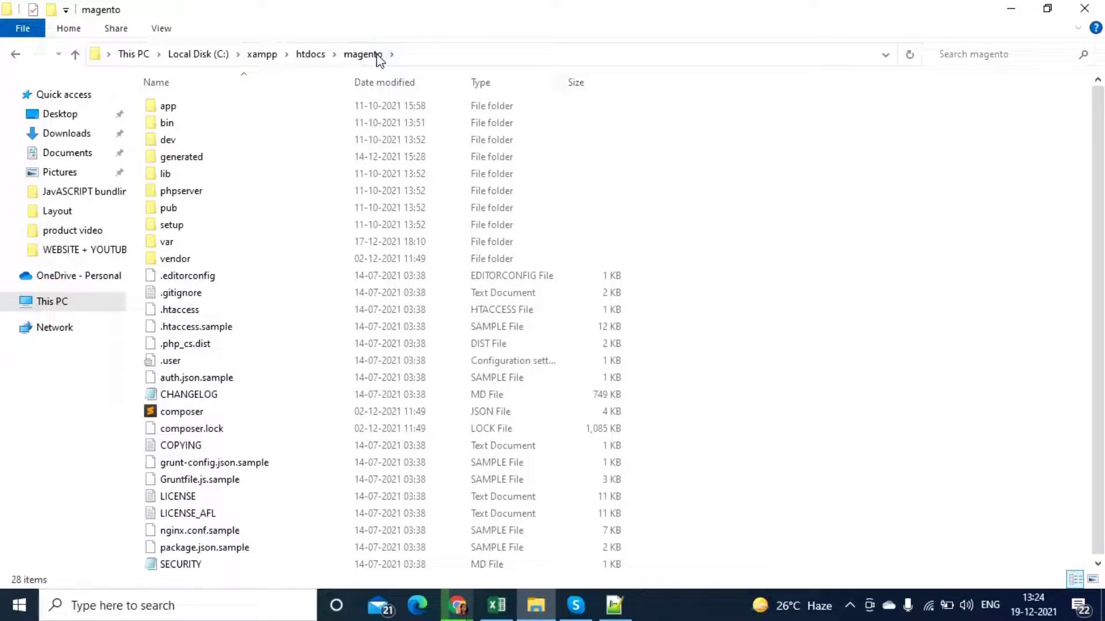
{"action": "left_click", "coordinate": [416, 50]}
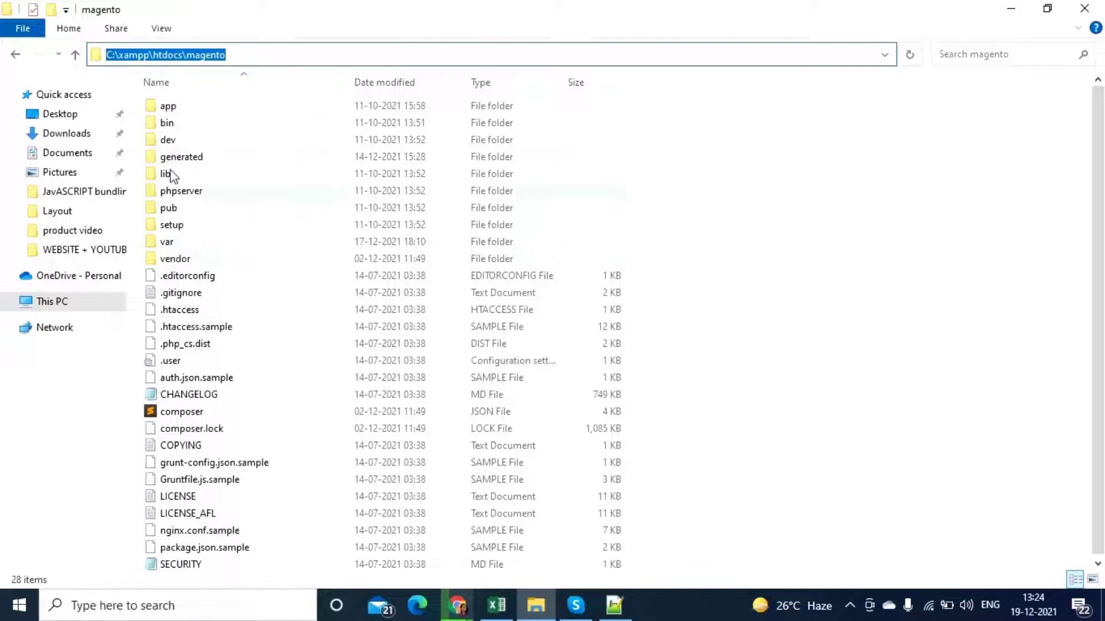
{"action": "double_click", "coordinate": [172, 209]}
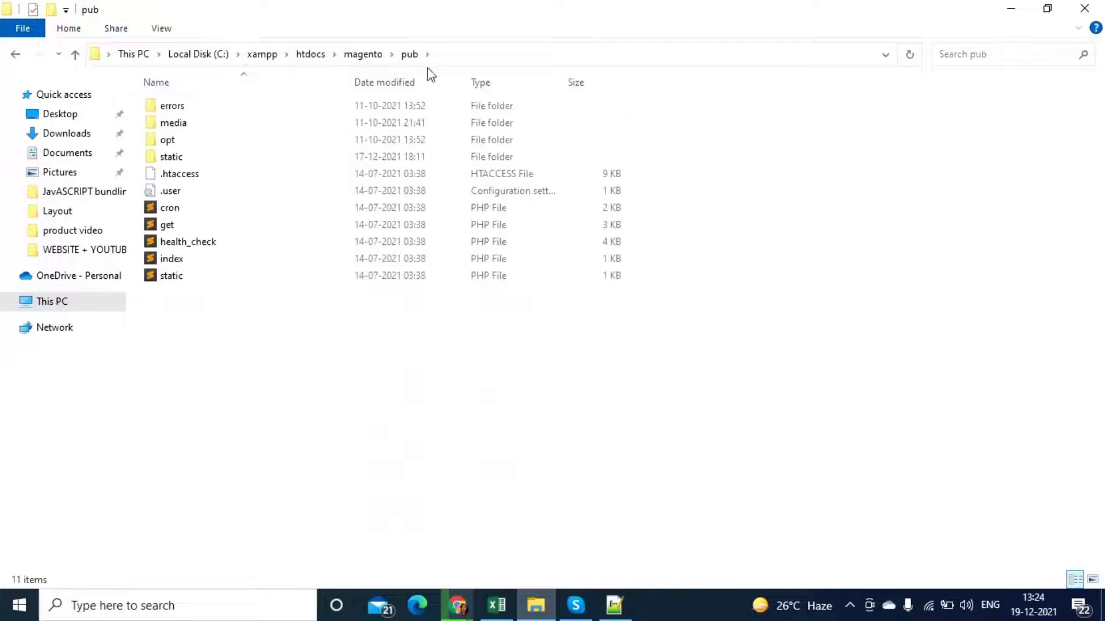
Show and select the full path C:\xampp\htdocs\magento\pub in the address bar.
{"action": "left_click", "coordinate": [469, 57]}
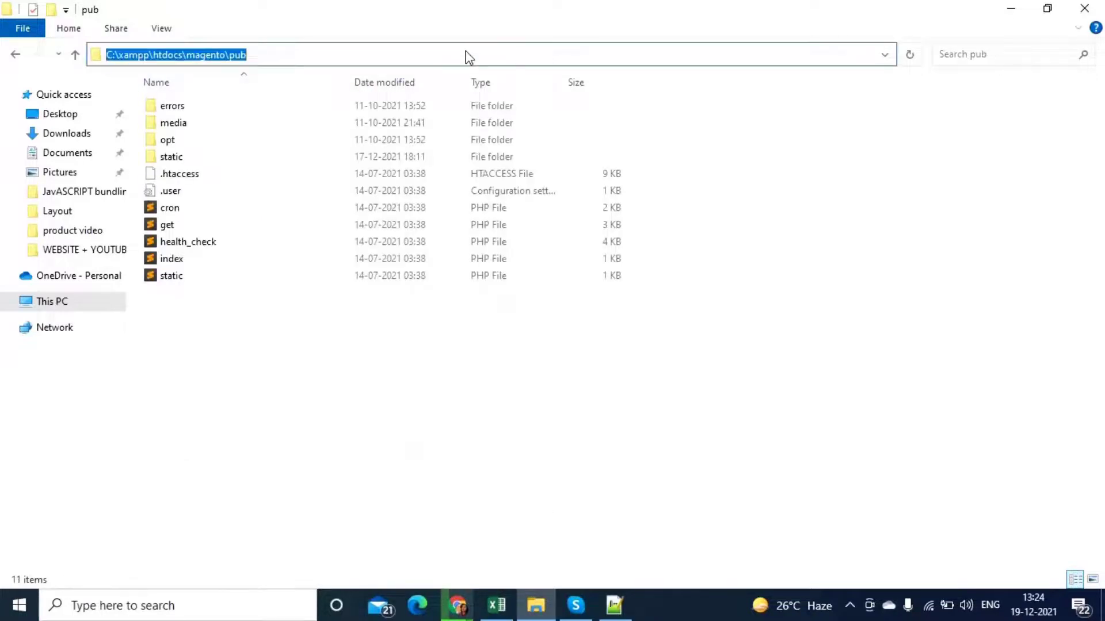
{"action": "left_click", "coordinate": [469, 57]}
{"action": "left_click_drag", "start_coordinate": [271, 54], "coordinate": [98, 54]}
{"action": "left_click", "coordinate": [286, 55]}
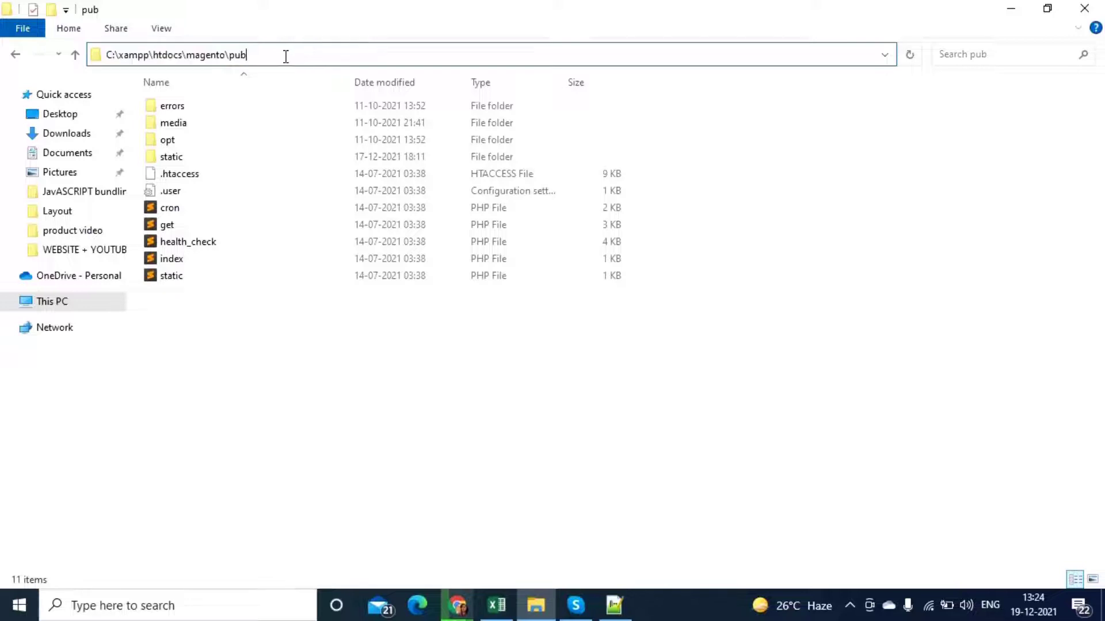
{"action": "left_click_drag", "start_coordinate": [286, 56], "coordinate": [91, 55]}
{"action": "left_click", "coordinate": [282, 57]}
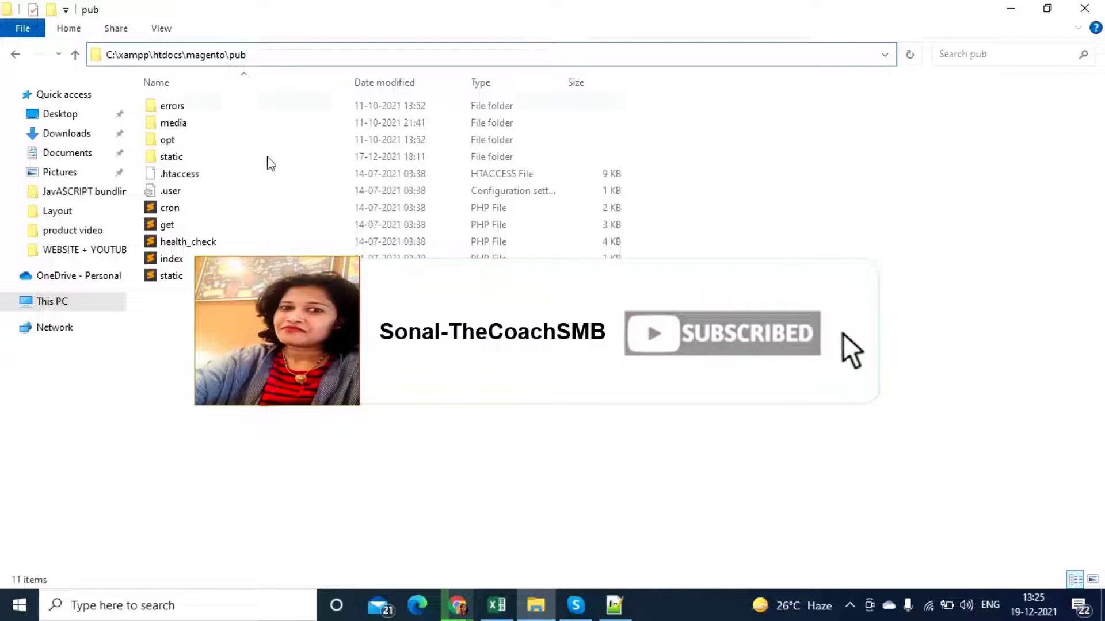
{"action": "key", "text": "Escape"}
Go back to the magento folder and select the tutorial's VirtualHost code in Chrome.
{"action": "left_click", "coordinate": [363, 54]}
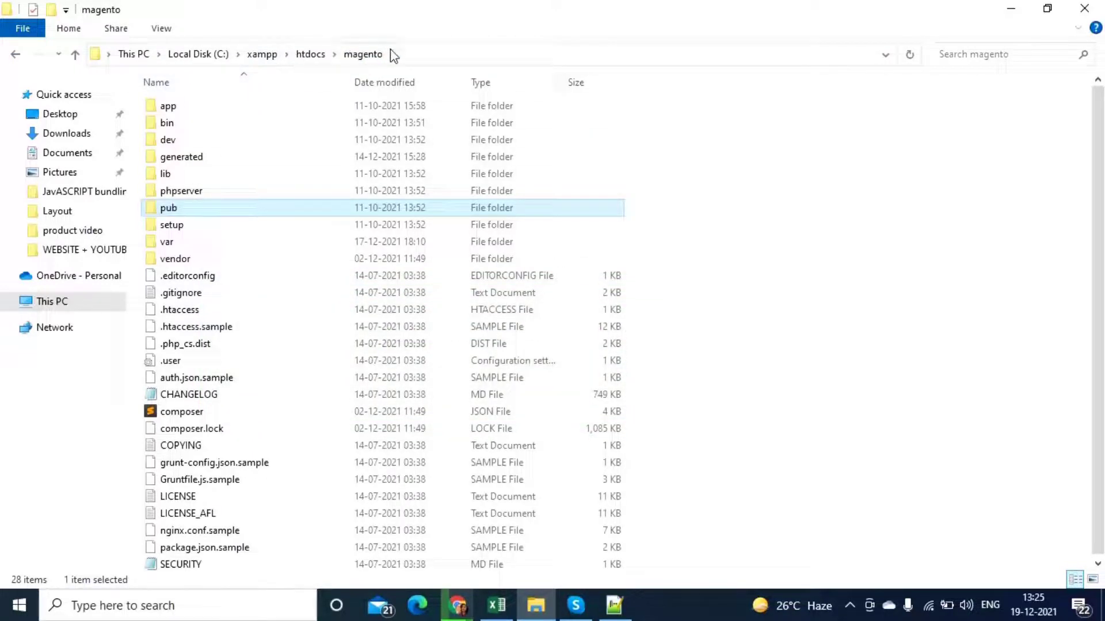
{"action": "left_click", "coordinate": [366, 60]}
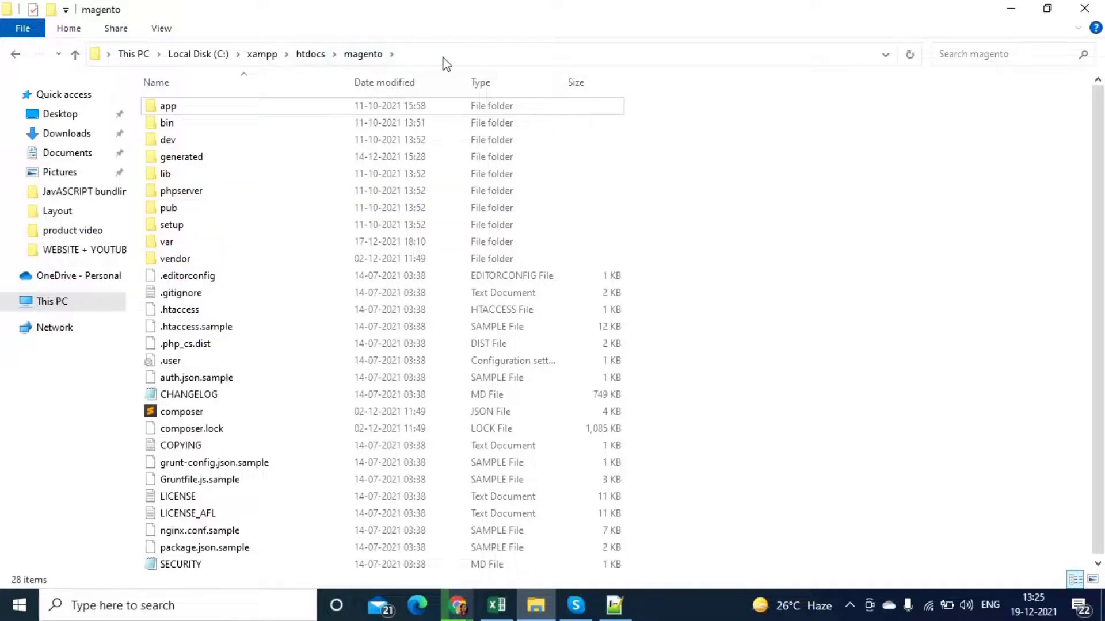
{"action": "key", "text": "alt+Tab"}
{"action": "left_click_drag", "start_coordinate": [115, 283], "coordinate": [275, 477]}
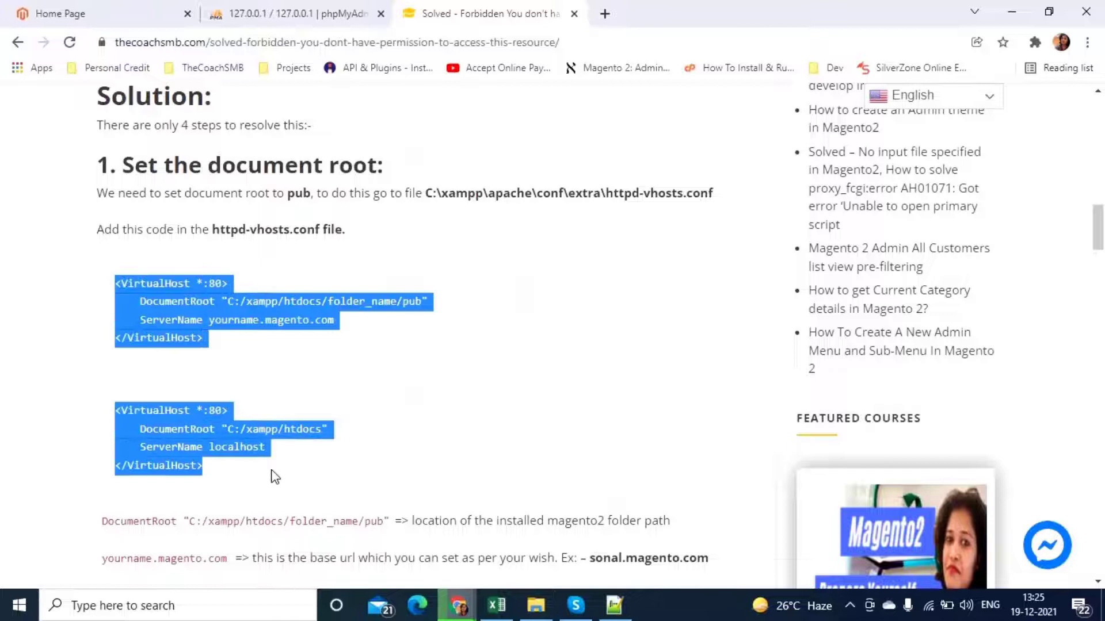
Copy the vhosts path from the tutorial and open C:\xampp\apache\conf\extra\httpd-vhosts.conf in Notepad++.
{"action": "left_click", "coordinate": [308, 471]}
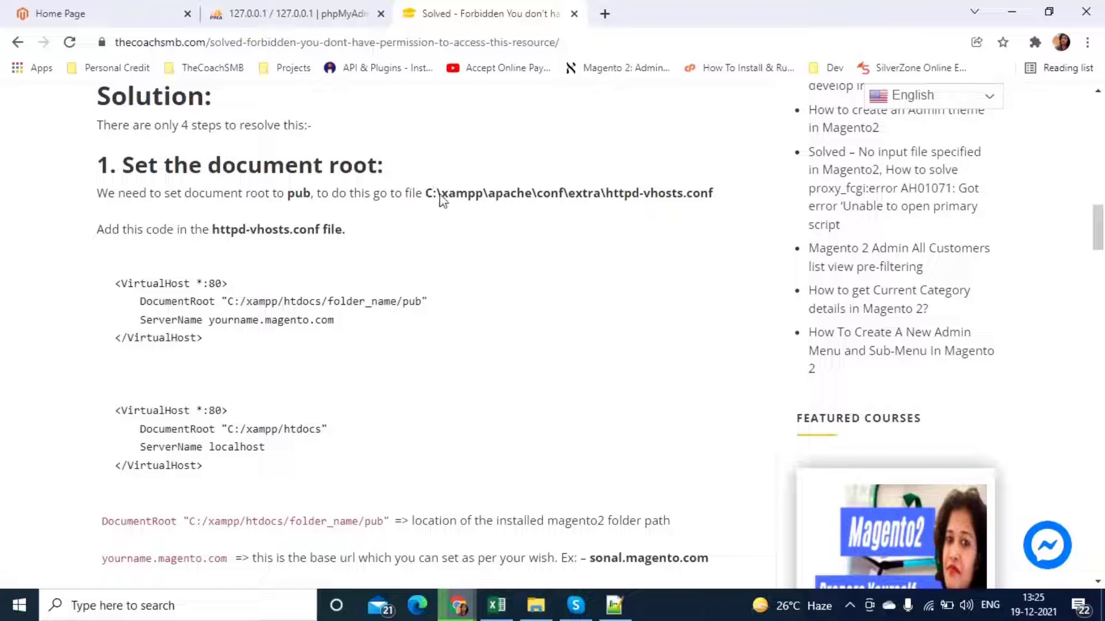
{"action": "left_click_drag", "start_coordinate": [426, 193], "coordinate": [731, 197]}
{"action": "key", "text": "ctrl+c"}
{"action": "left_click", "coordinate": [614, 605]}
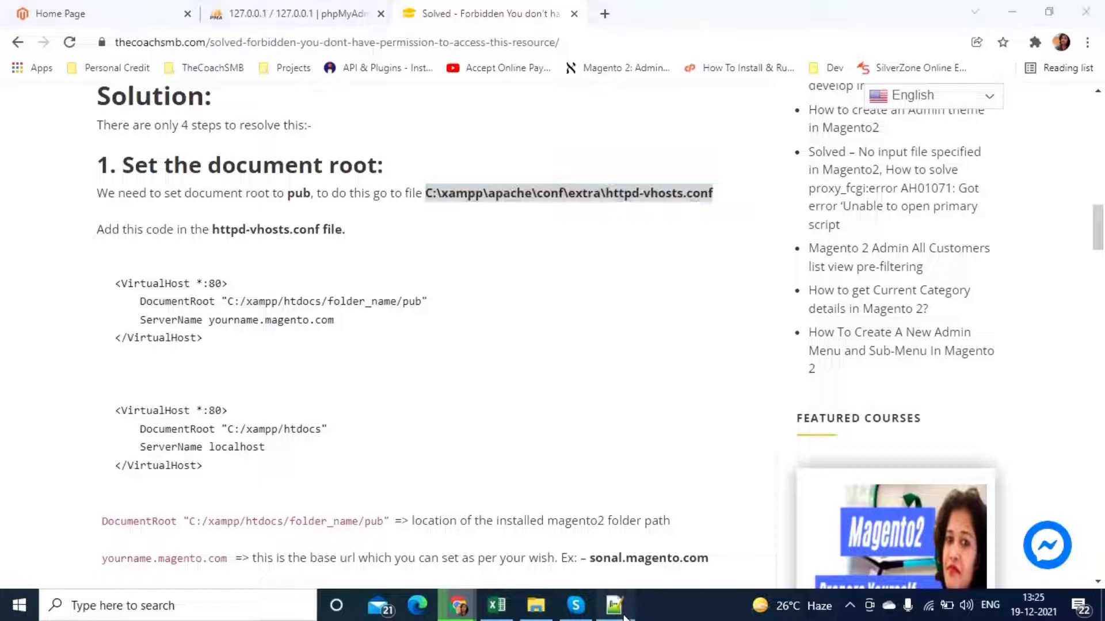
{"action": "left_click", "coordinate": [13, 26]}
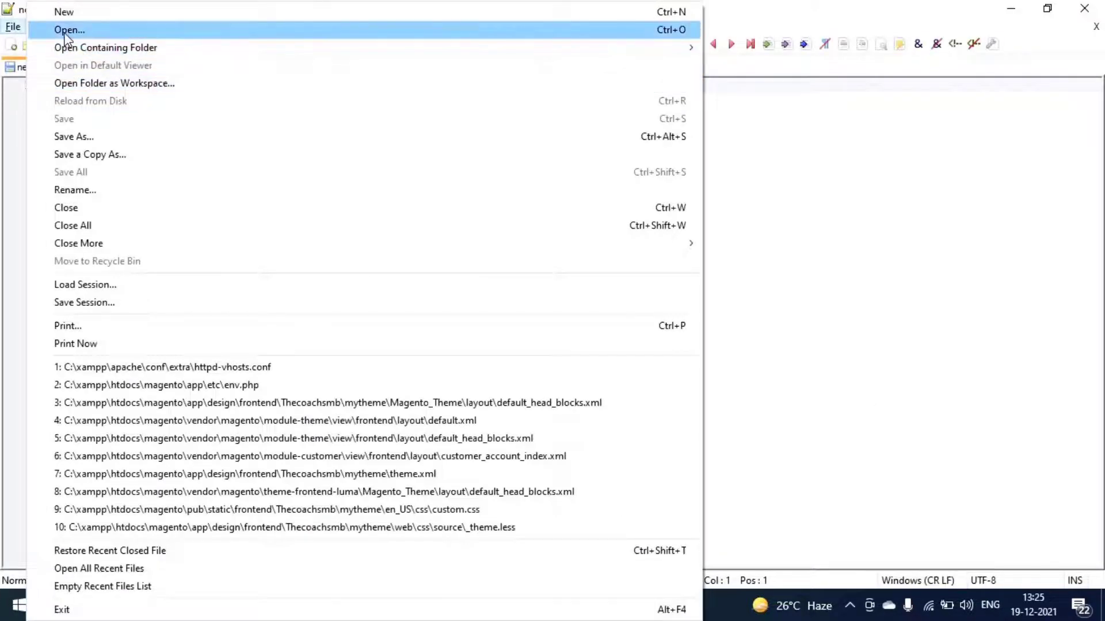
{"action": "left_click", "coordinate": [153, 29]}
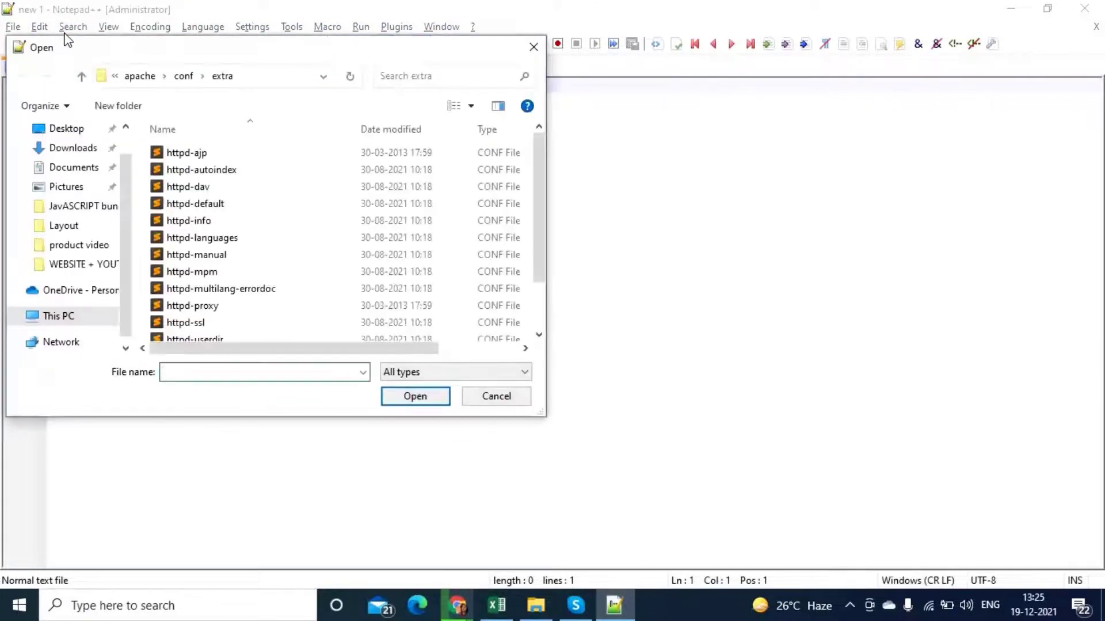
{"action": "key", "text": "ctrl+v"}
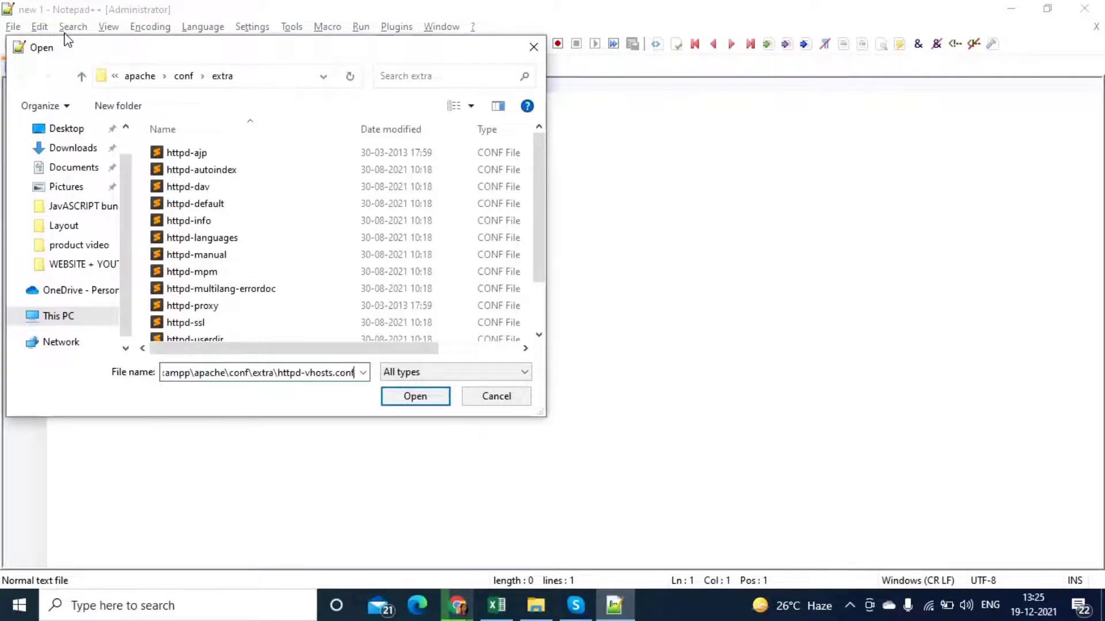
{"action": "key", "text": "Return"}
{"action": "scroll", "coordinate": [216, 322], "scroll_direction": "down", "scroll_amount": 12}
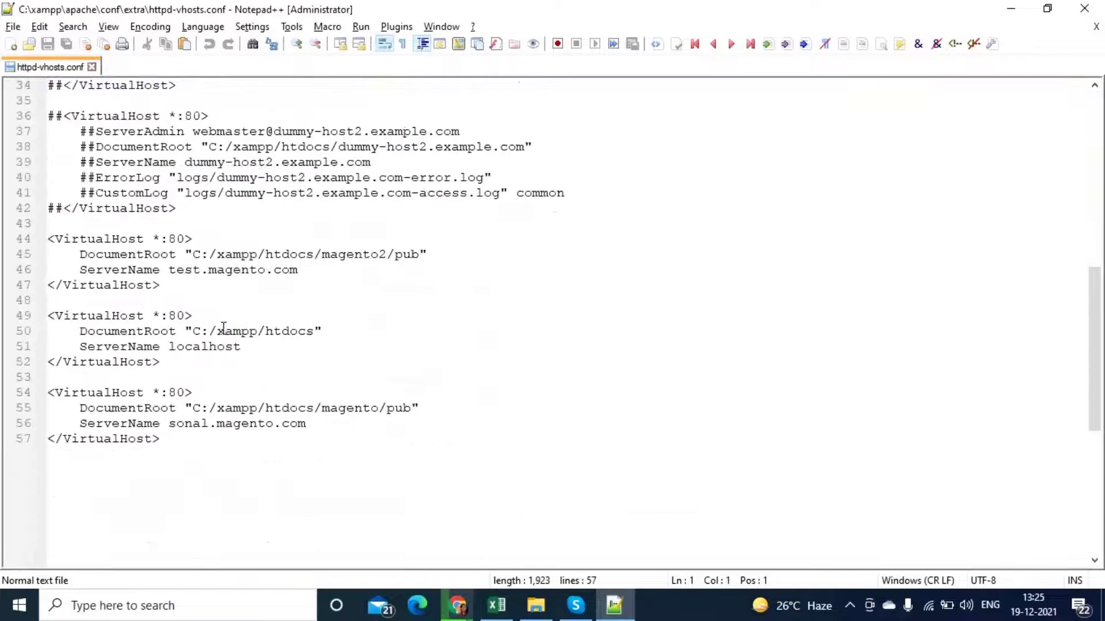
{"action": "scroll", "coordinate": [219, 322], "scroll_direction": "up", "scroll_amount": 2}
Compare the tutorial's two VirtualHost code blocks against the end of httpd-vhosts.conf.
{"action": "left_click", "coordinate": [534, 604]}
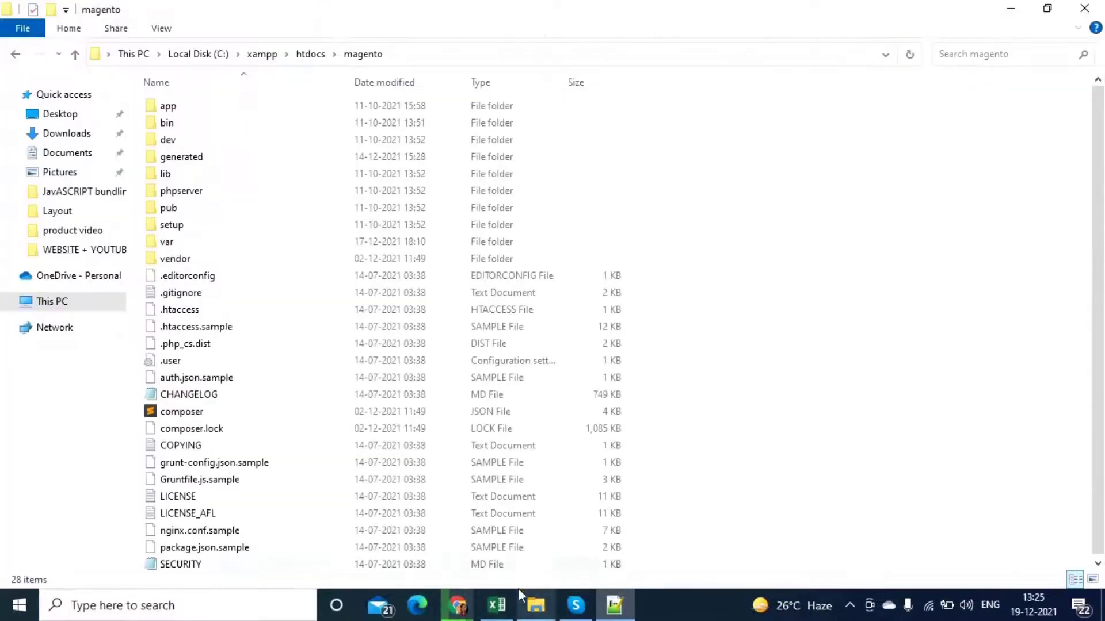
{"action": "left_click", "coordinate": [458, 604]}
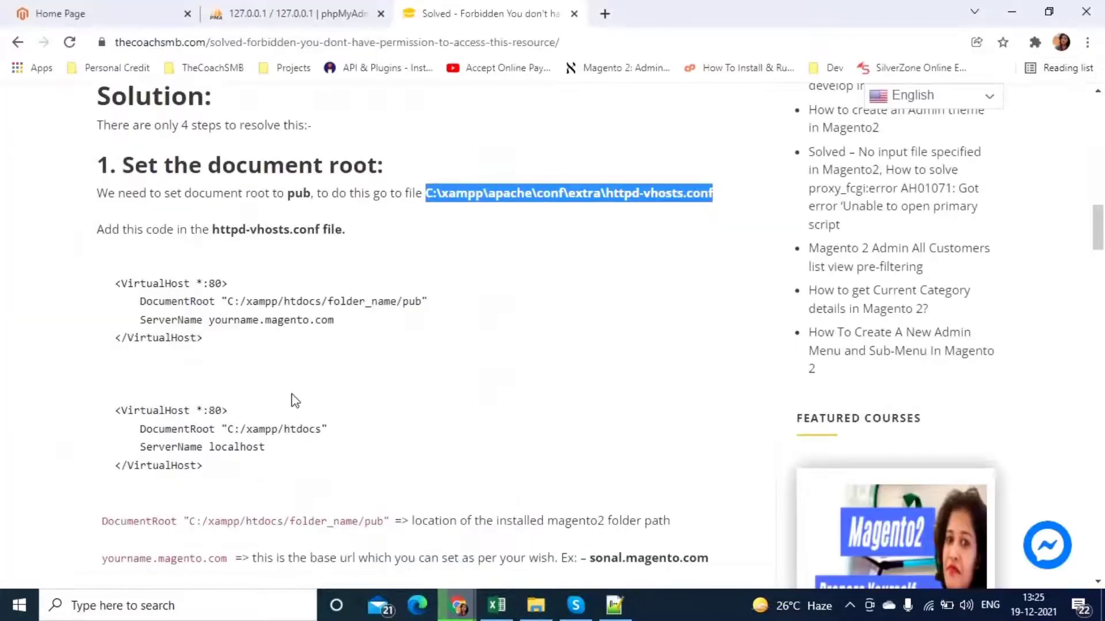
{"action": "left_click_drag", "start_coordinate": [115, 280], "coordinate": [298, 473]}
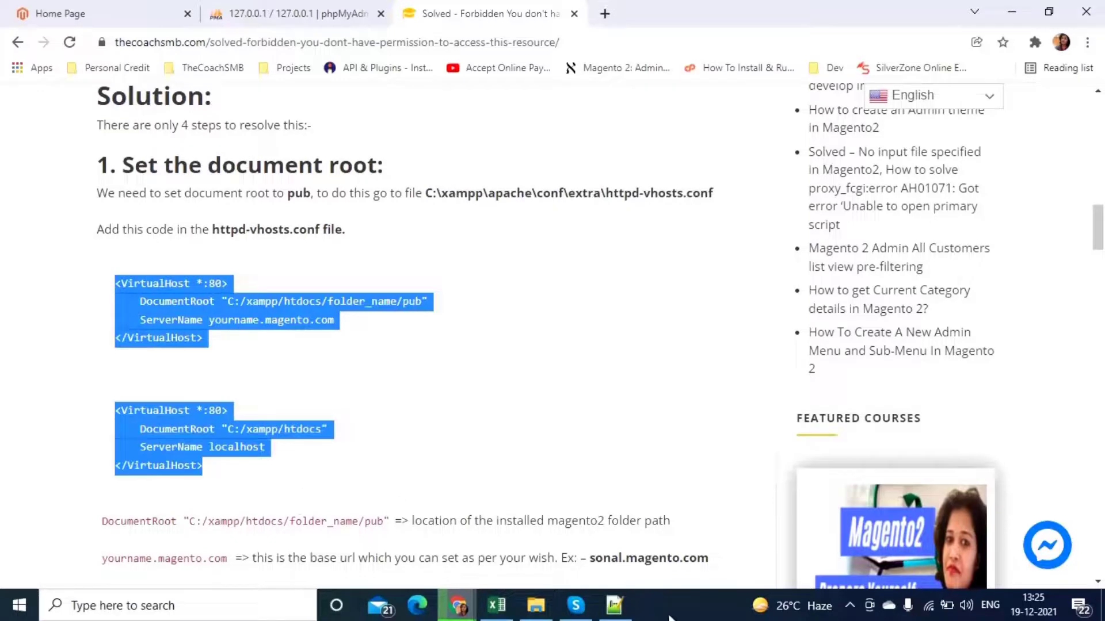
{"action": "left_click", "coordinate": [615, 605]}
{"action": "left_click", "coordinate": [325, 468]}
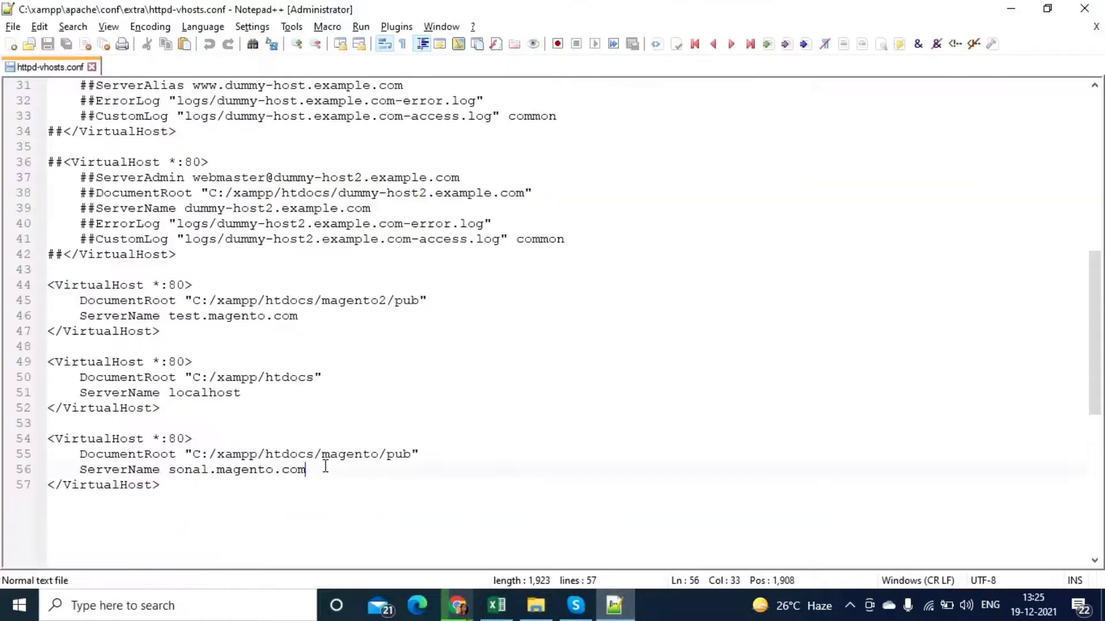
{"action": "key", "text": "alt+Tab"}
Open the magento pub folder and select its full path C:\xampp\htdocs\magento\pub.
{"action": "left_click", "coordinate": [534, 606]}
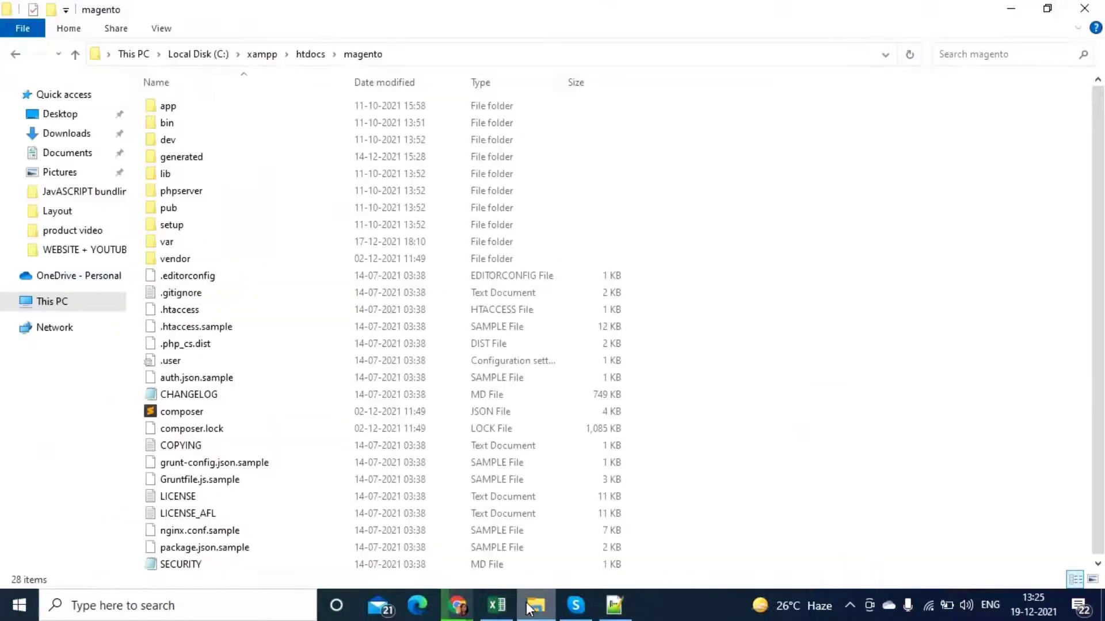
{"action": "double_click", "coordinate": [176, 214]}
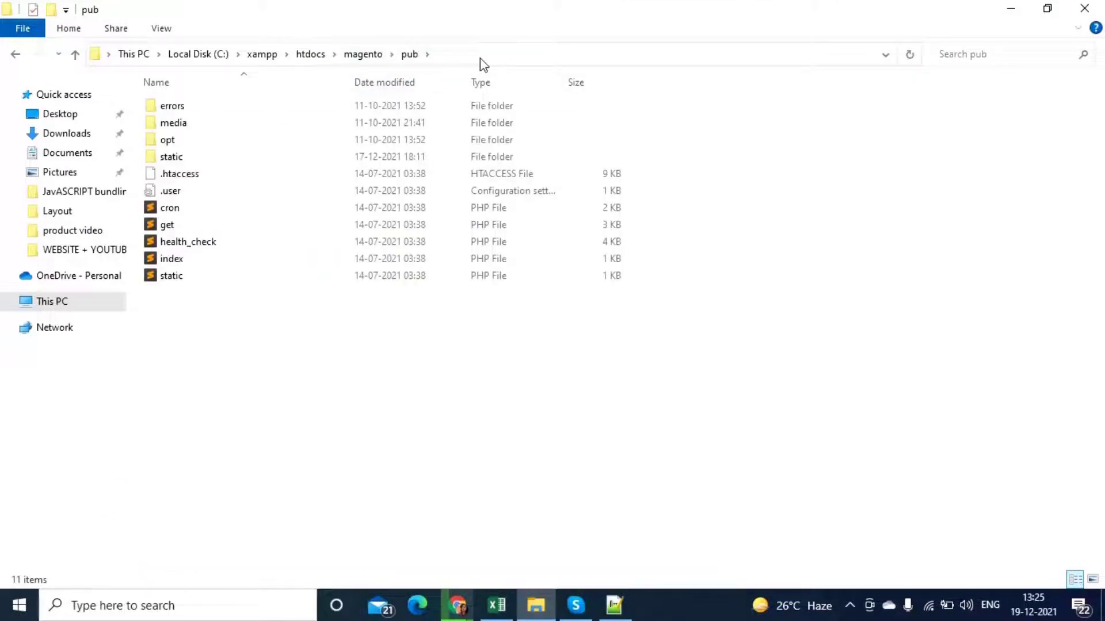
{"action": "left_click", "coordinate": [449, 54]}
{"action": "left_click", "coordinate": [434, 55]}
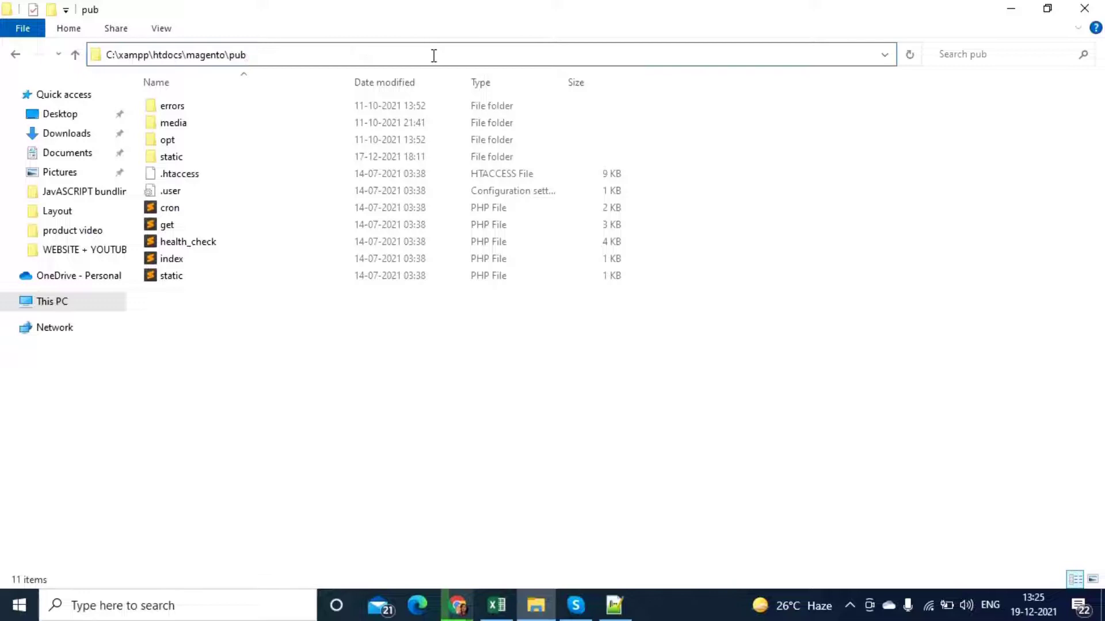
{"action": "key", "text": "ctrl+a"}
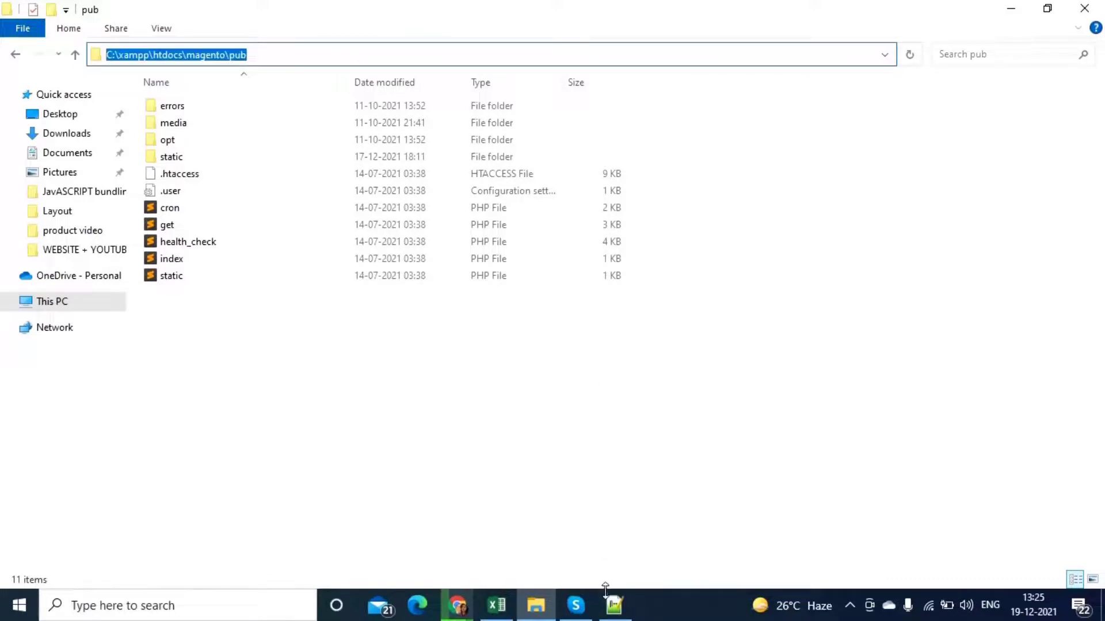
{"action": "left_click", "coordinate": [616, 457]}
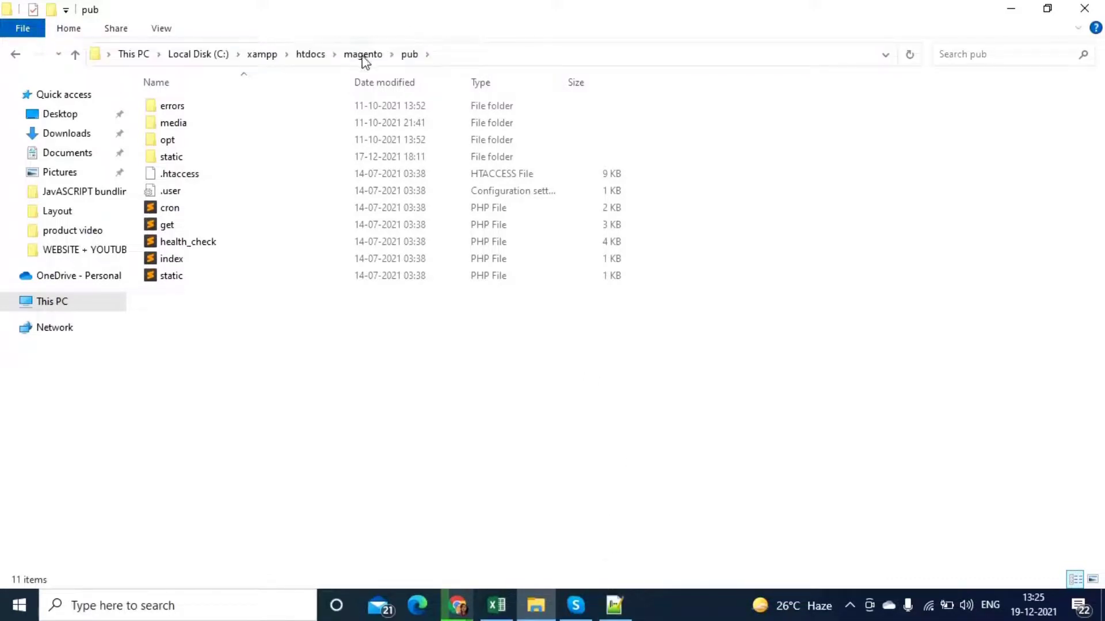
{"action": "left_click", "coordinate": [469, 61]}
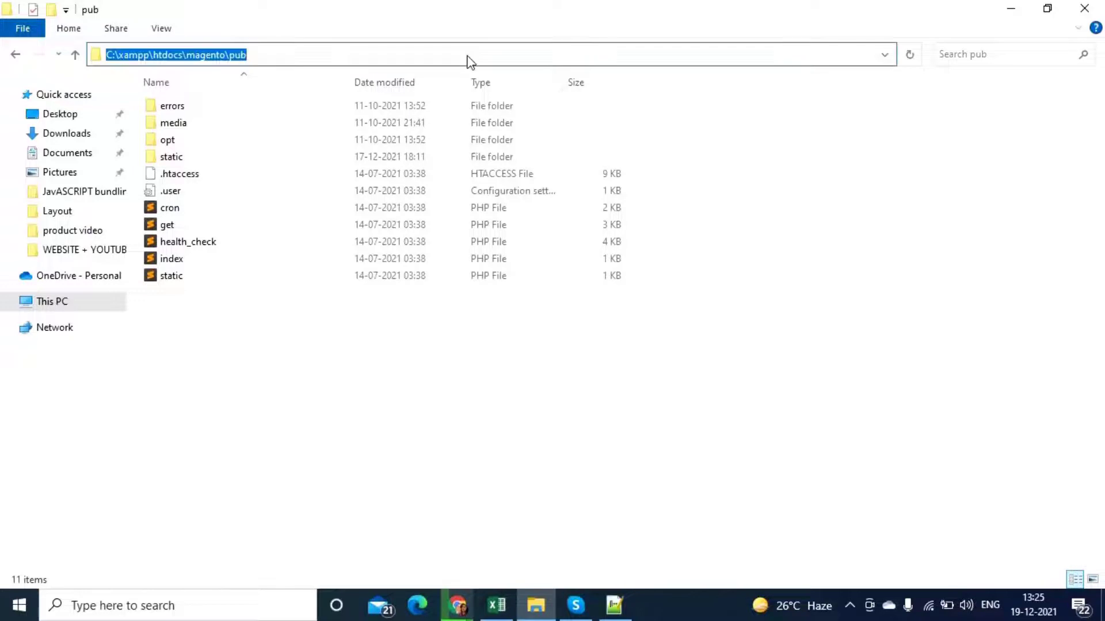
Check that line 55's DocumentRoot is magento/pub and line 56's ServerName is sonal.magento.com.
{"action": "left_click", "coordinate": [614, 605]}
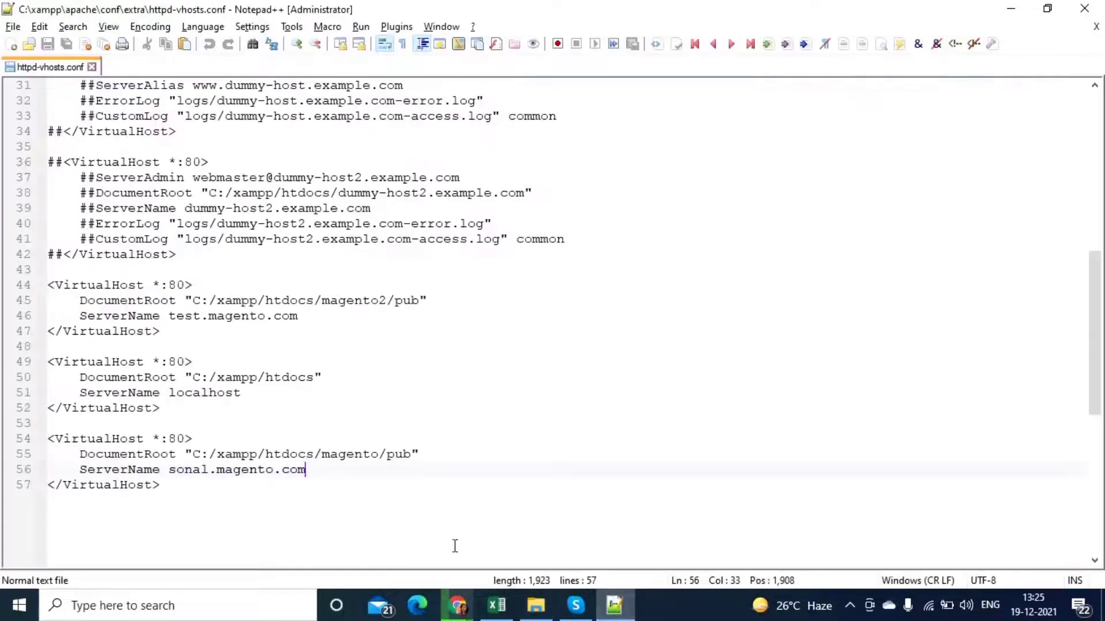
{"action": "left_click_drag", "start_coordinate": [186, 455], "coordinate": [423, 454]}
{"action": "left_click", "coordinate": [426, 454]}
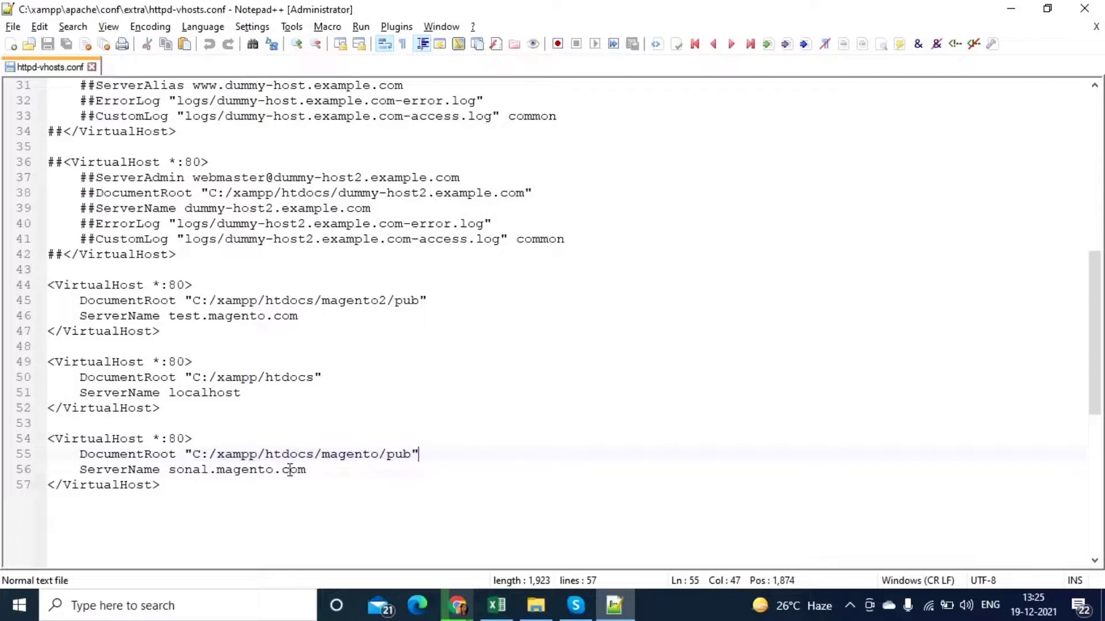
{"action": "double_click", "coordinate": [133, 485]}
{"action": "left_click", "coordinate": [161, 471]}
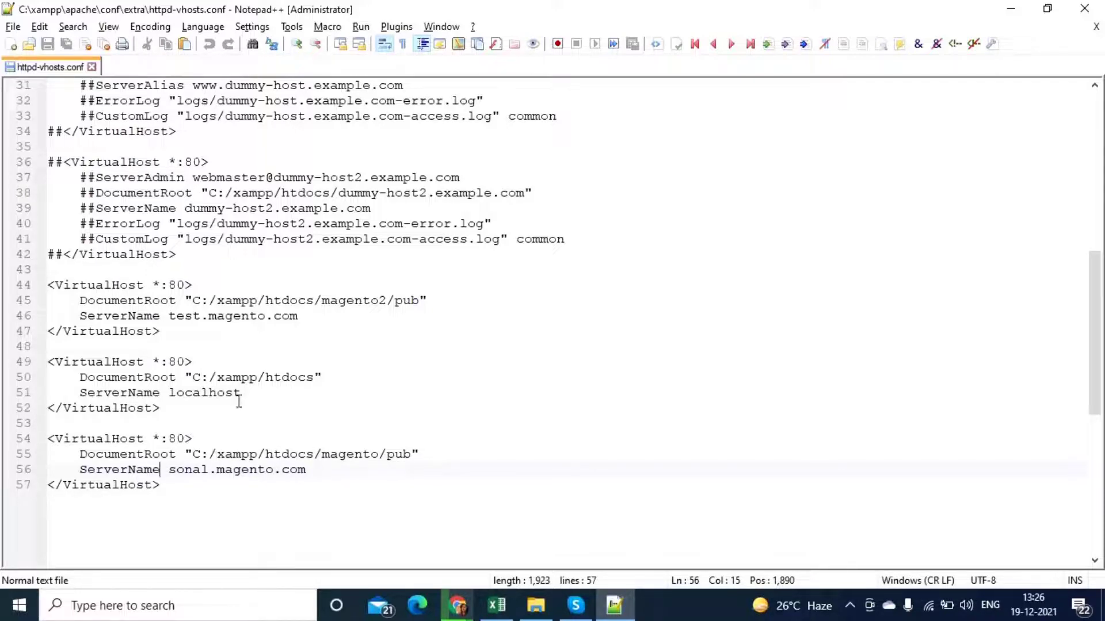
{"action": "double_click", "coordinate": [336, 454]}
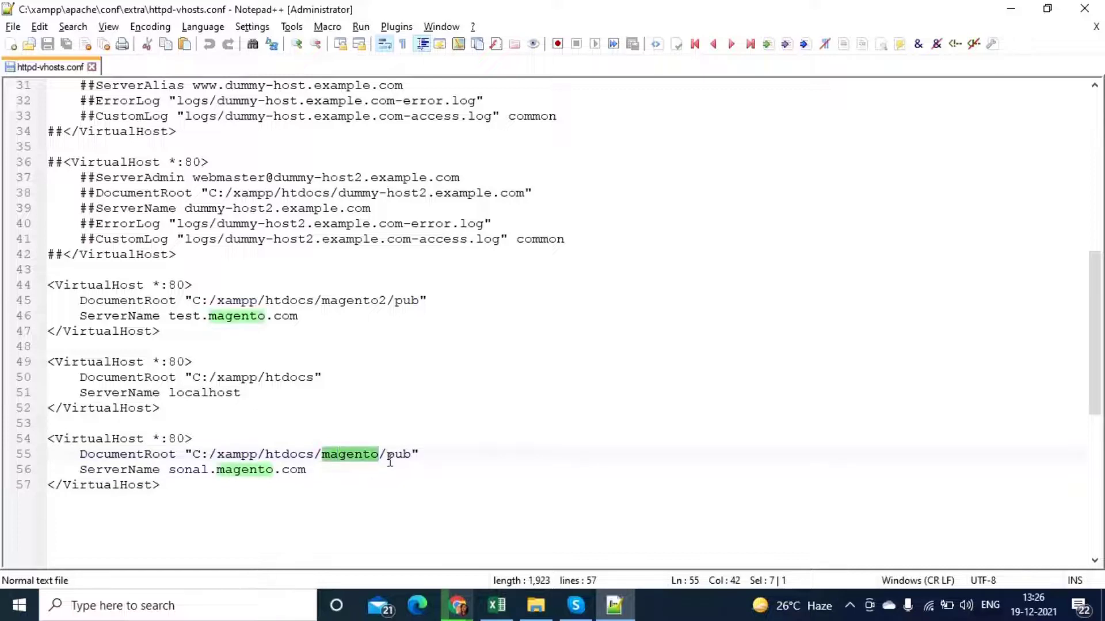
{"action": "left_click", "coordinate": [435, 455]}
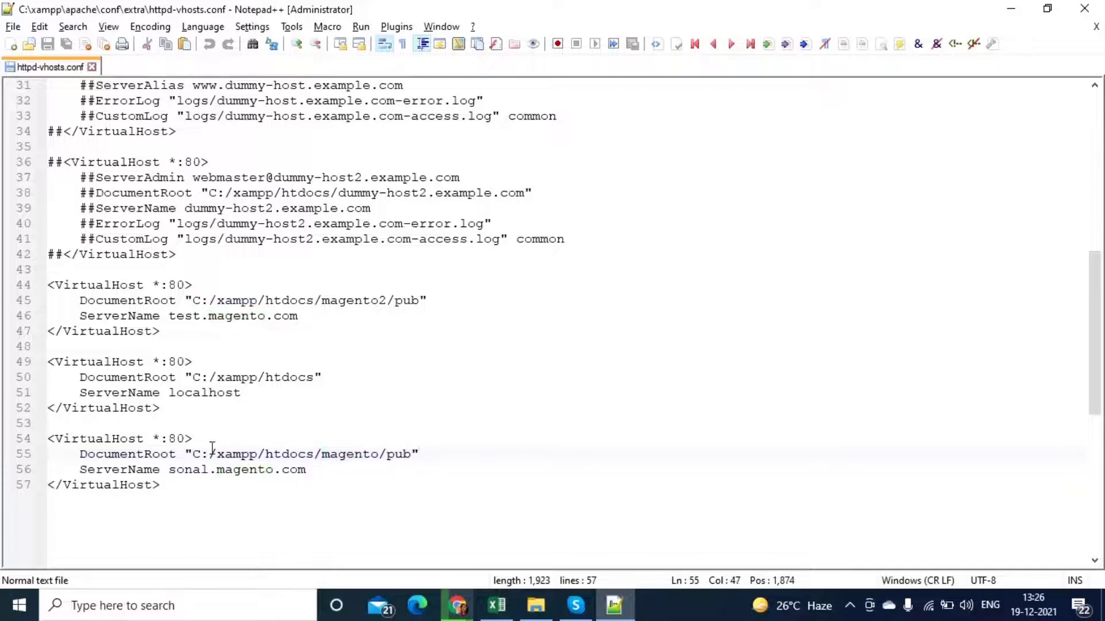
{"action": "left_click_drag", "start_coordinate": [170, 470], "coordinate": [306, 469]}
{"action": "left_click", "coordinate": [344, 455]}
{"action": "left_click", "coordinate": [331, 473]}
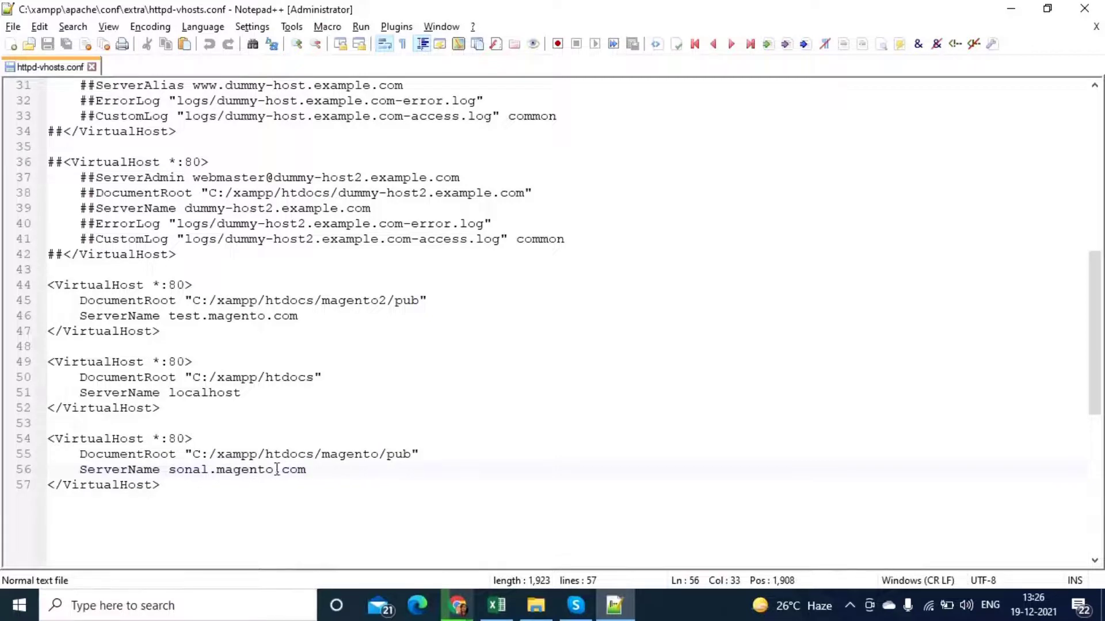
Compare lines 49–57 with the tutorial, then return File Explorer to the magento folder.
{"action": "left_click_drag", "start_coordinate": [412, 489], "coordinate": [26, 364]}
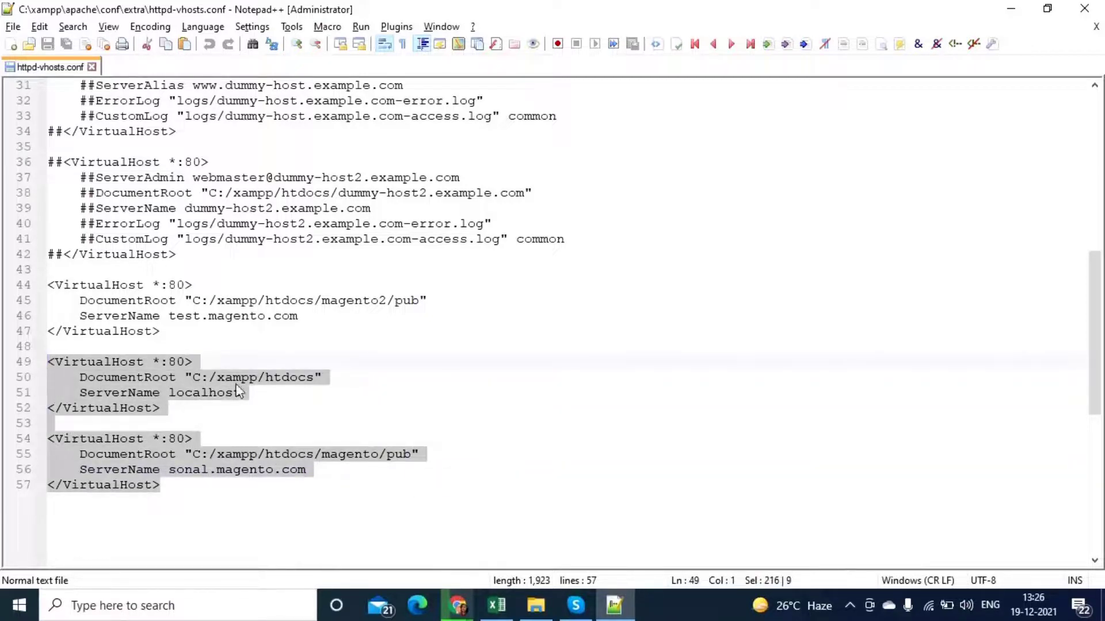
{"action": "left_click", "coordinate": [480, 615]}
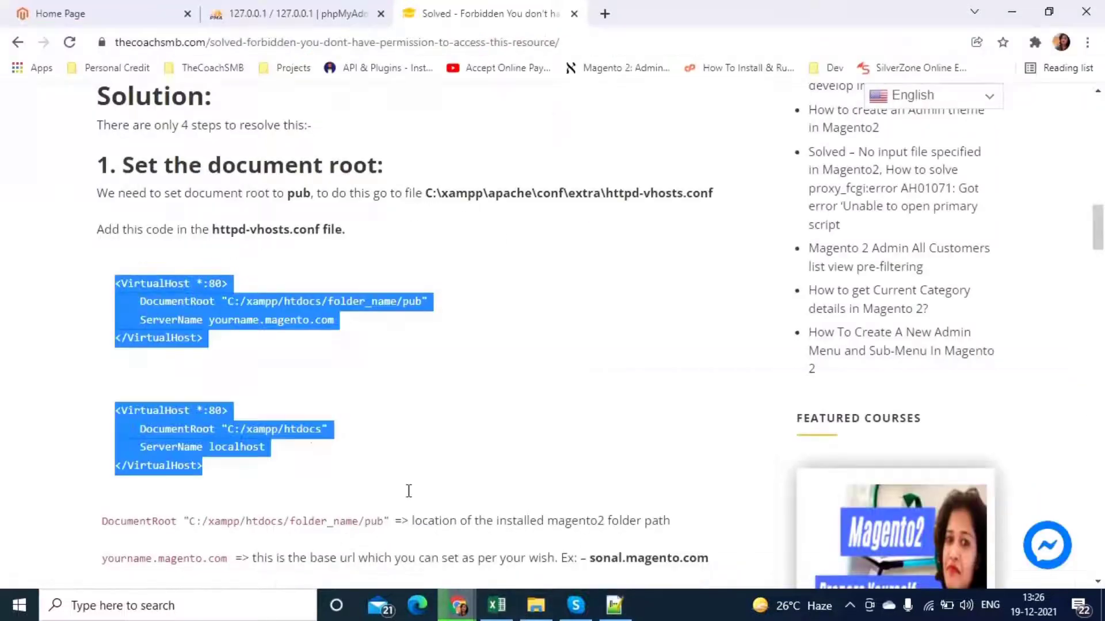
{"action": "key", "text": "alt+Tab"}
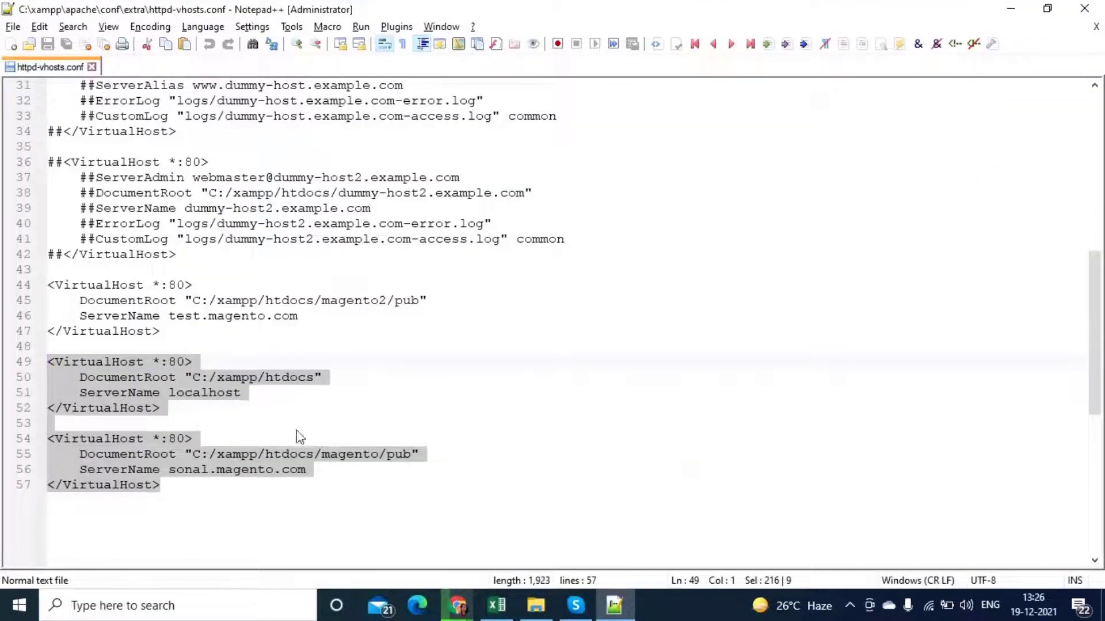
{"action": "left_click", "coordinate": [229, 415]}
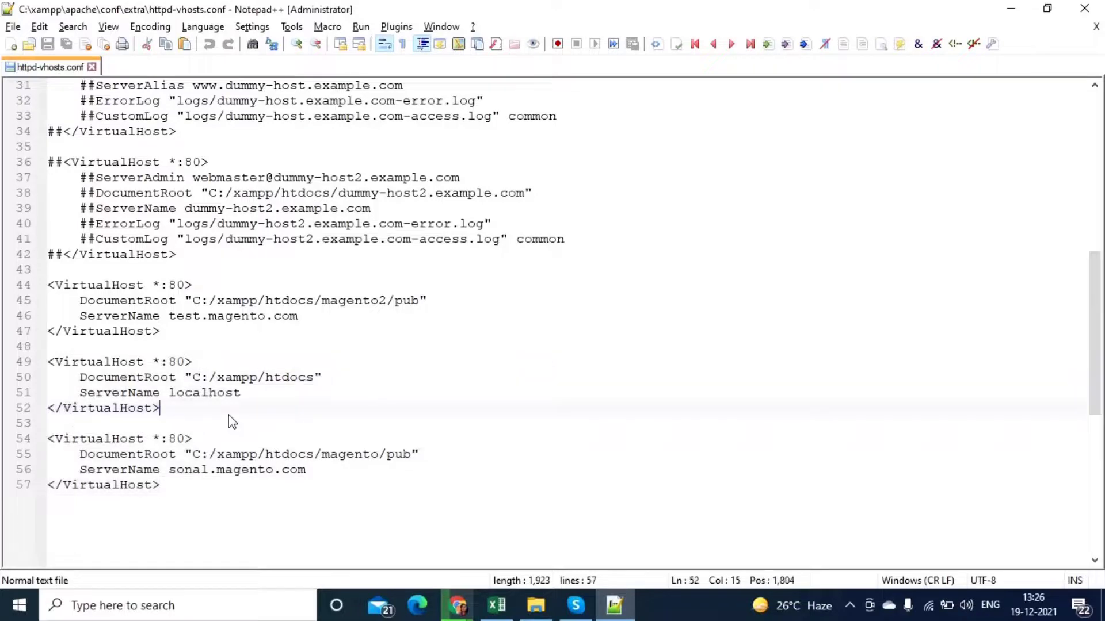
{"action": "left_click", "coordinate": [540, 613]}
{"action": "left_click", "coordinate": [362, 55]}
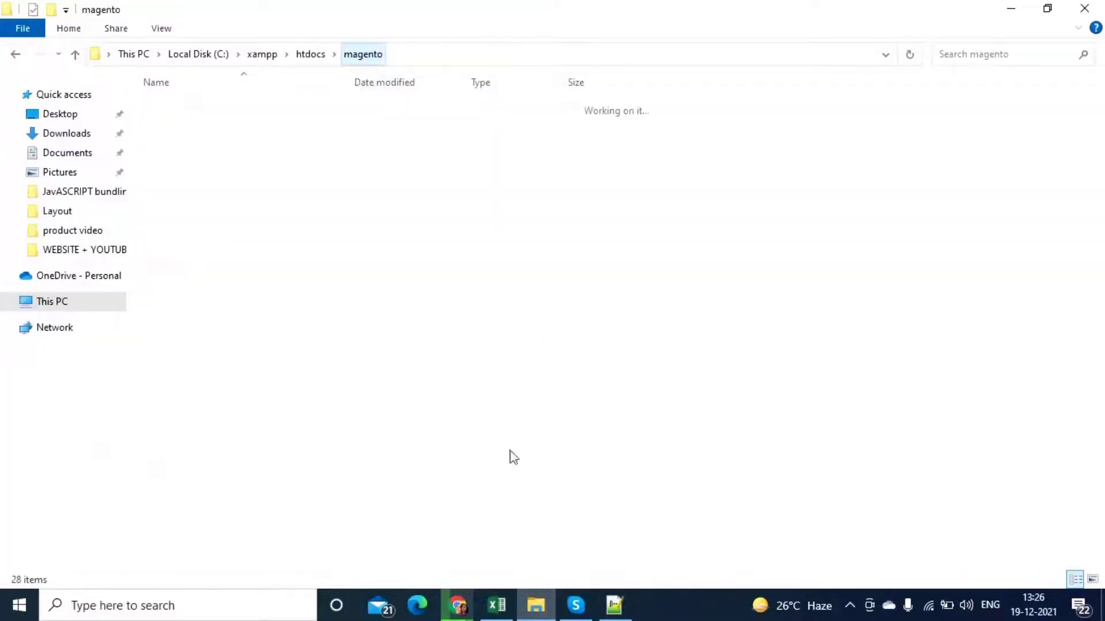
Create a new folder named magento2 in C:\xampp\htdocs and go back to htdocs.
{"action": "left_click", "coordinate": [310, 55]}
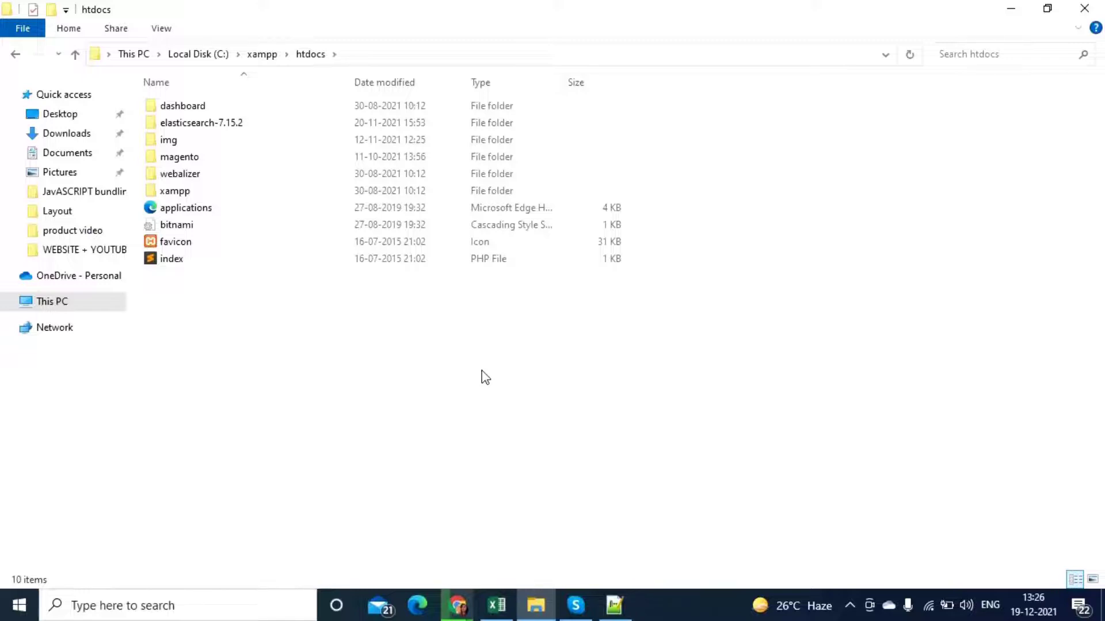
{"action": "key", "text": "ctrl+shift+n"}
{"action": "type", "text": "magento2"}
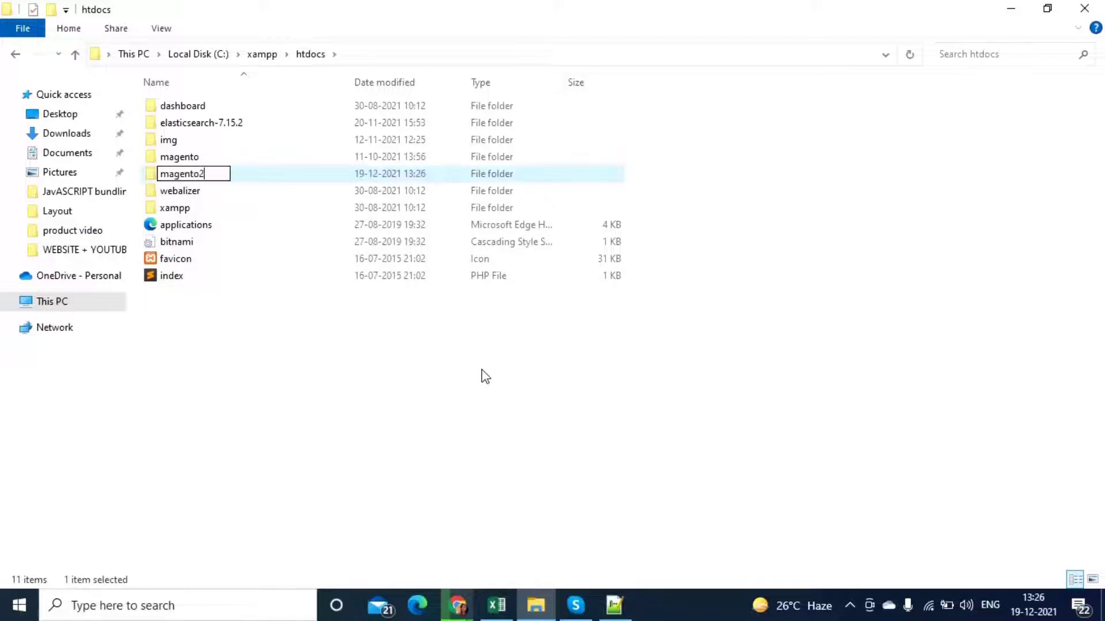
{"action": "key", "text": "Return"}
{"action": "key", "text": "Return"}
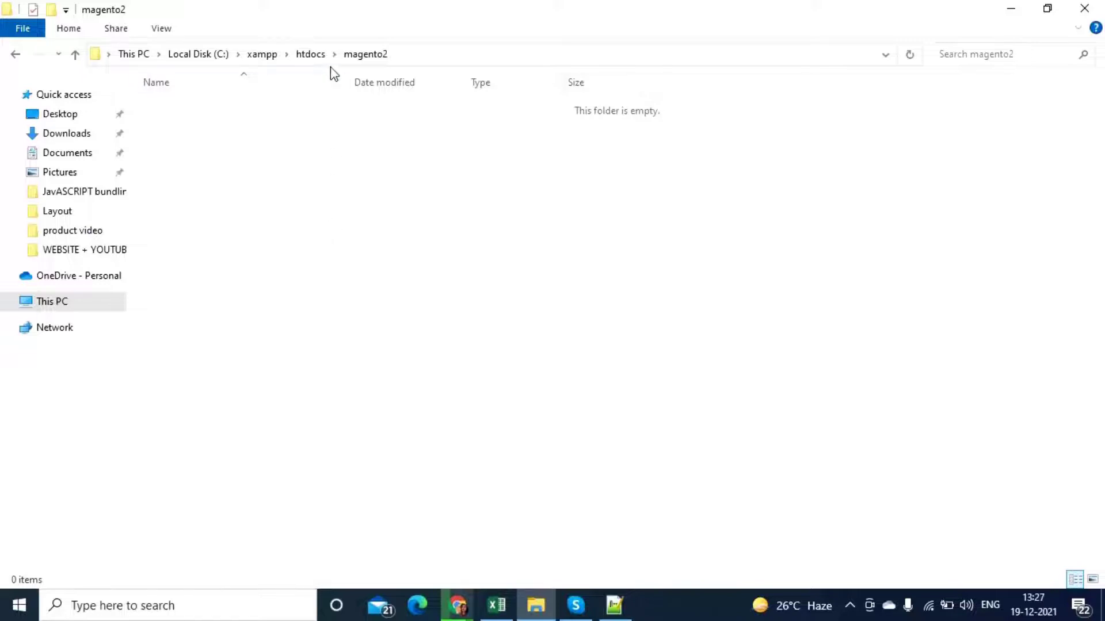
{"action": "left_click", "coordinate": [308, 54]}
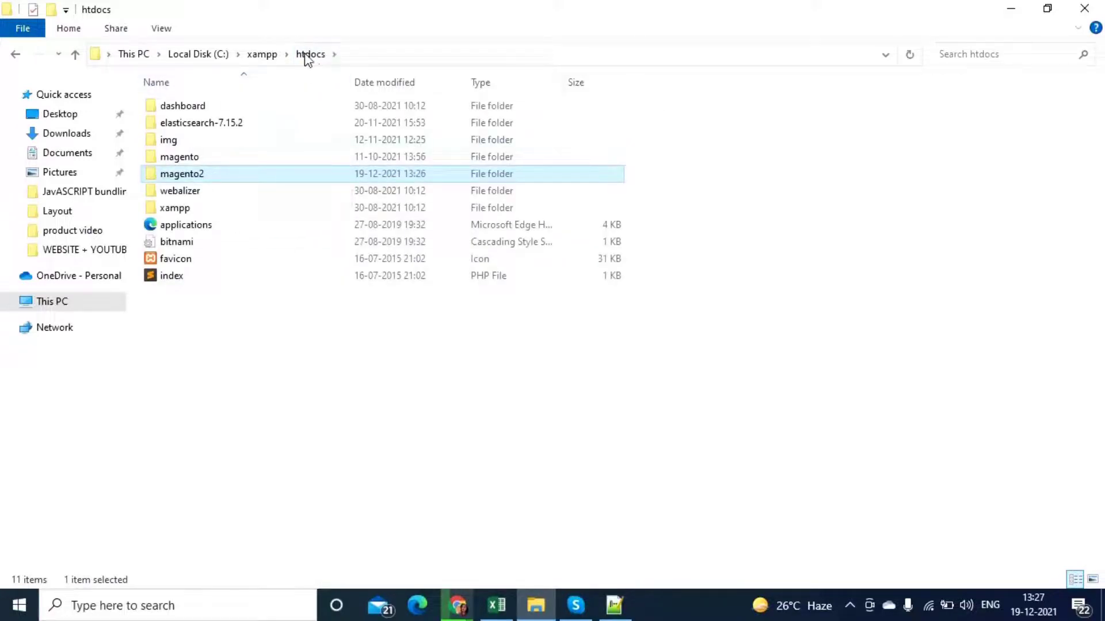
{"action": "left_click", "coordinate": [404, 354]}
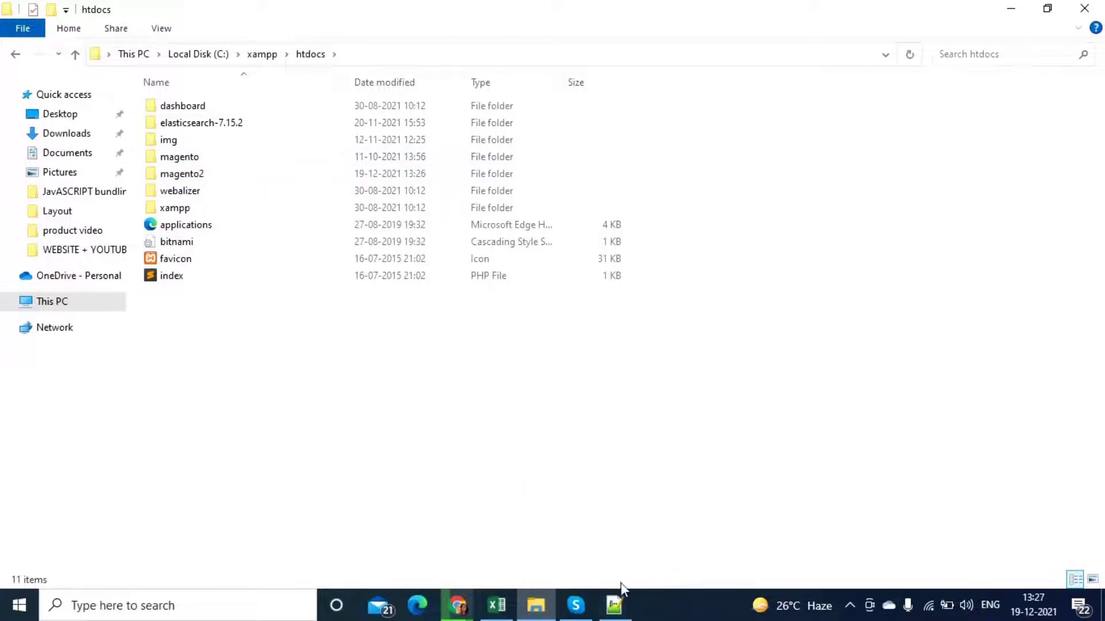
Inspect the sonal.magento.com, localhost and test.magento.com VirtualHost blocks in httpd-vhosts.conf.
{"action": "left_click", "coordinate": [614, 606]}
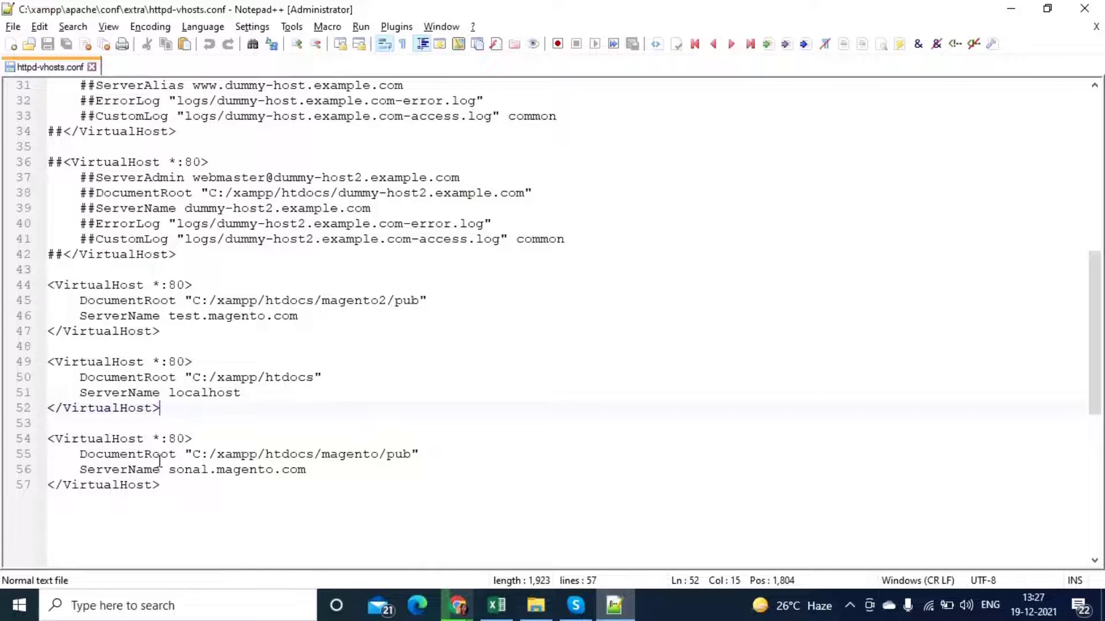
{"action": "left_click_drag", "start_coordinate": [227, 502], "coordinate": [47, 438]}
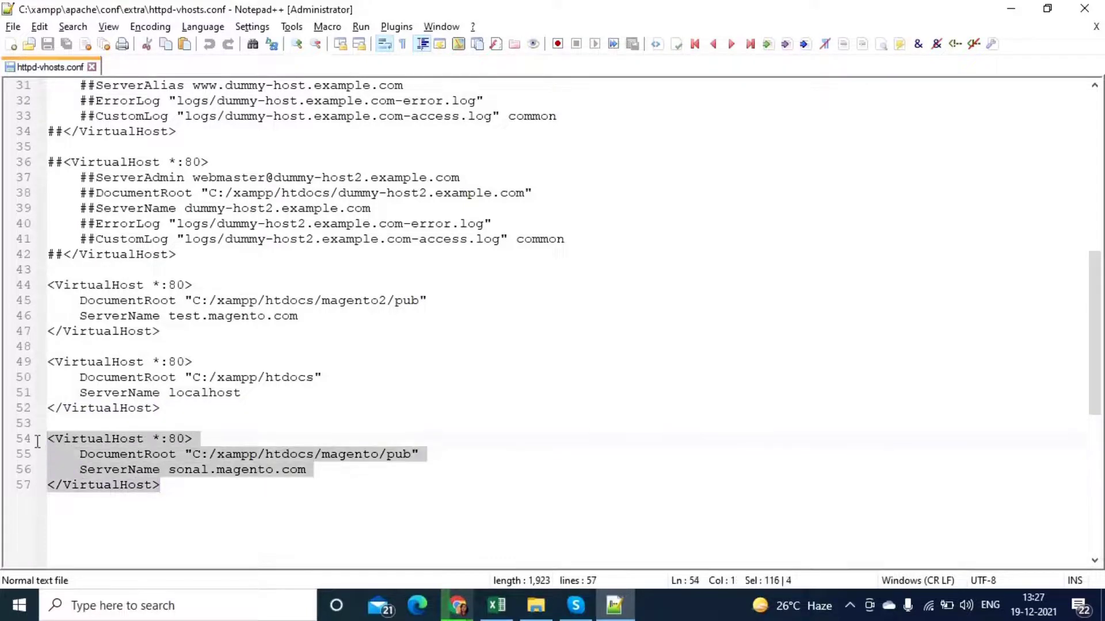
{"action": "left_click_drag", "start_coordinate": [176, 407], "coordinate": [47, 362]}
{"action": "left_click", "coordinate": [213, 409]}
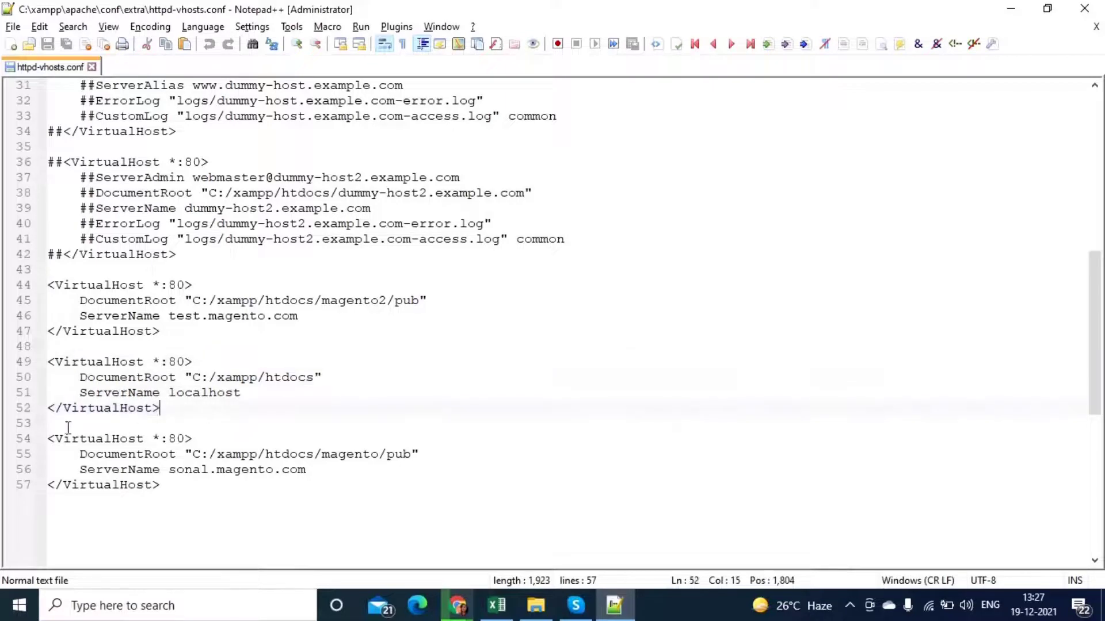
{"action": "left_click_drag", "start_coordinate": [210, 338], "coordinate": [17, 287]}
{"action": "left_click", "coordinate": [235, 332]}
{"action": "left_click", "coordinate": [466, 618]}
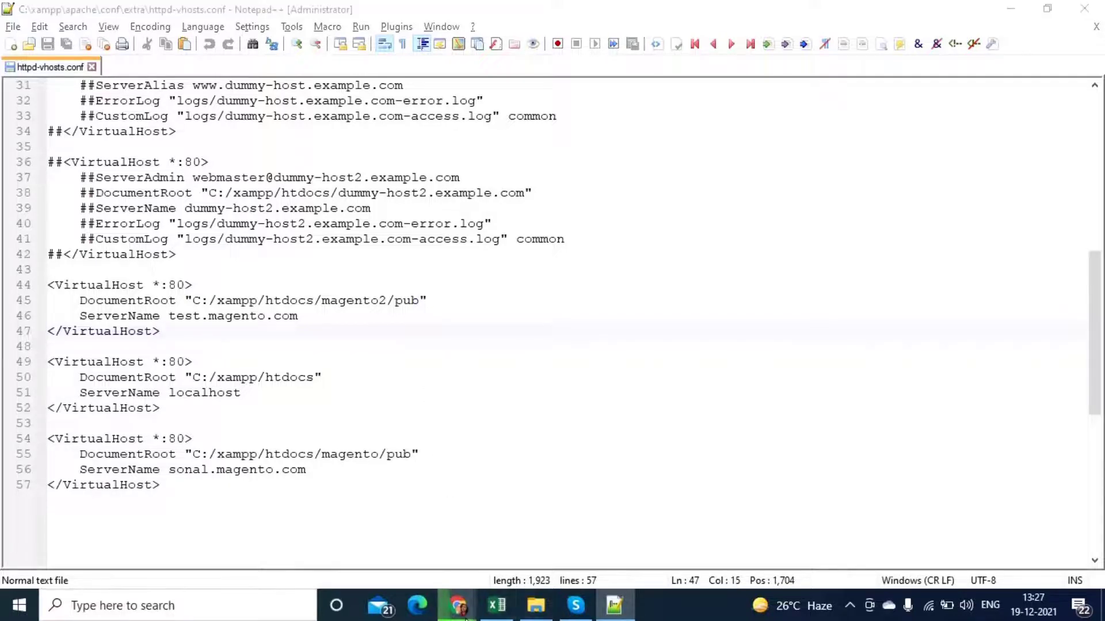
Scroll the tutorial to the '2. Add domain in the Hosts file' heading.
{"action": "scroll", "coordinate": [439, 498], "scroll_direction": "down", "scroll_amount": 5}
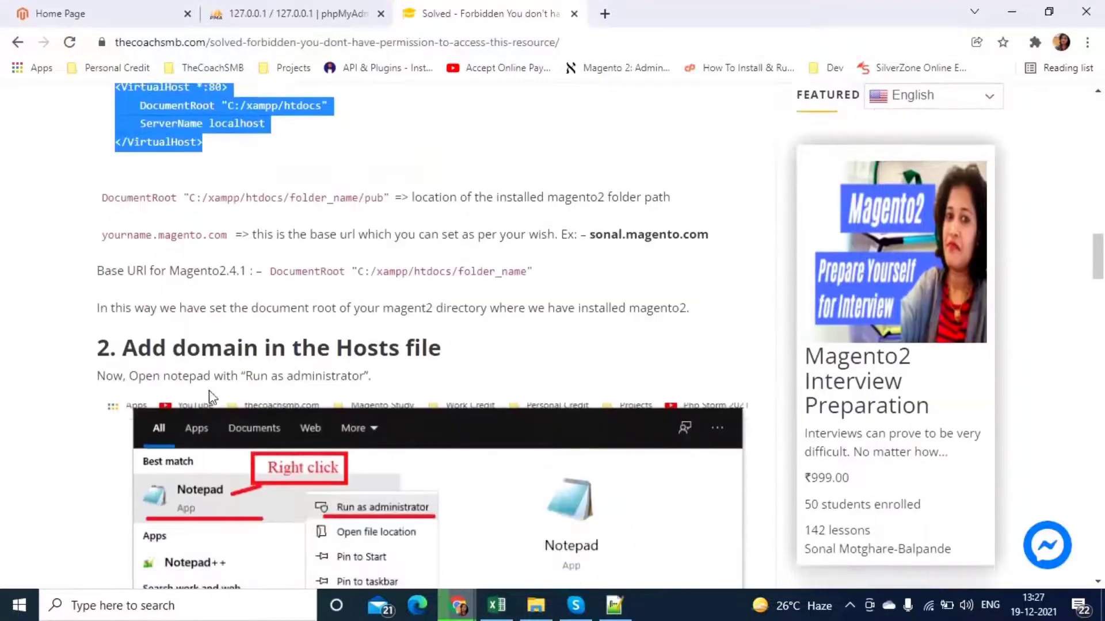
{"action": "left_click_drag", "start_coordinate": [122, 347], "coordinate": [466, 357]}
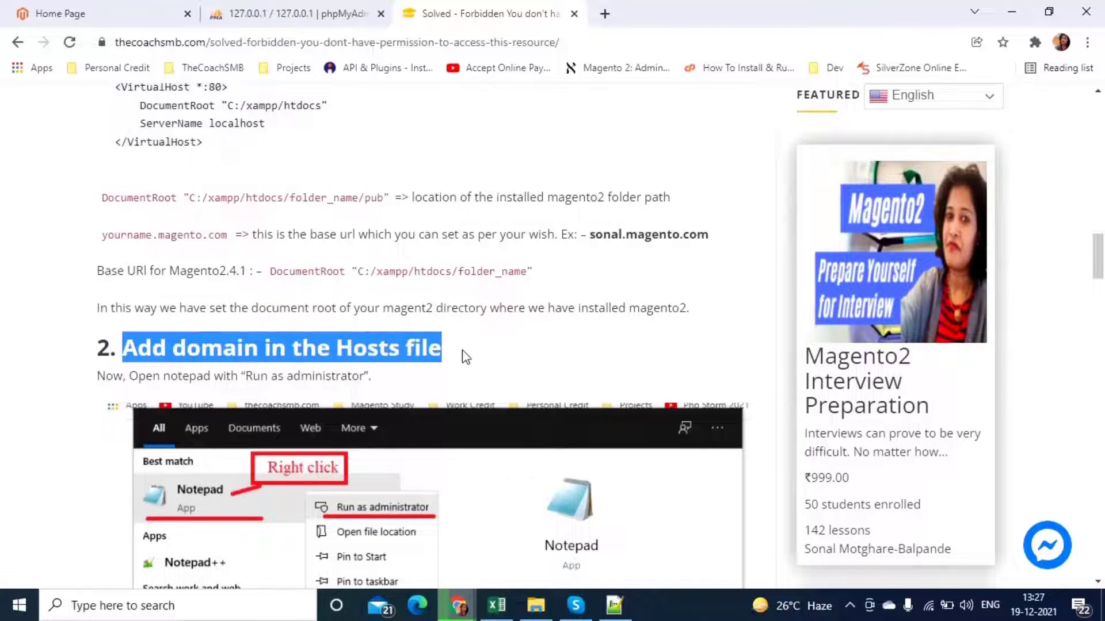
{"action": "left_click", "coordinate": [495, 355]}
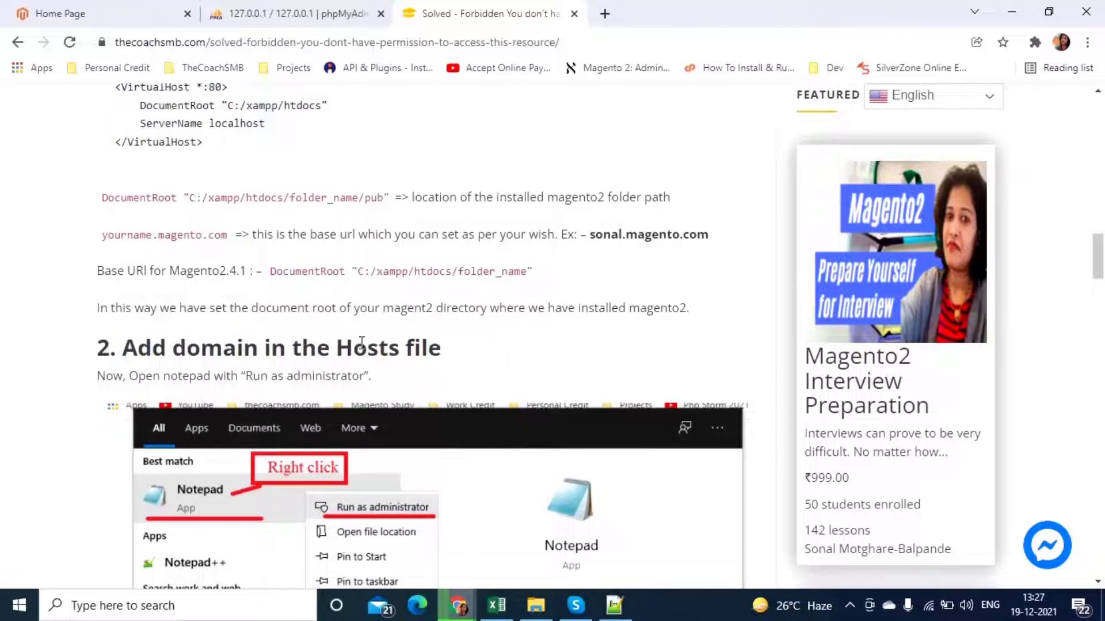
{"action": "scroll", "coordinate": [472, 347], "scroll_direction": "down", "scroll_amount": 1}
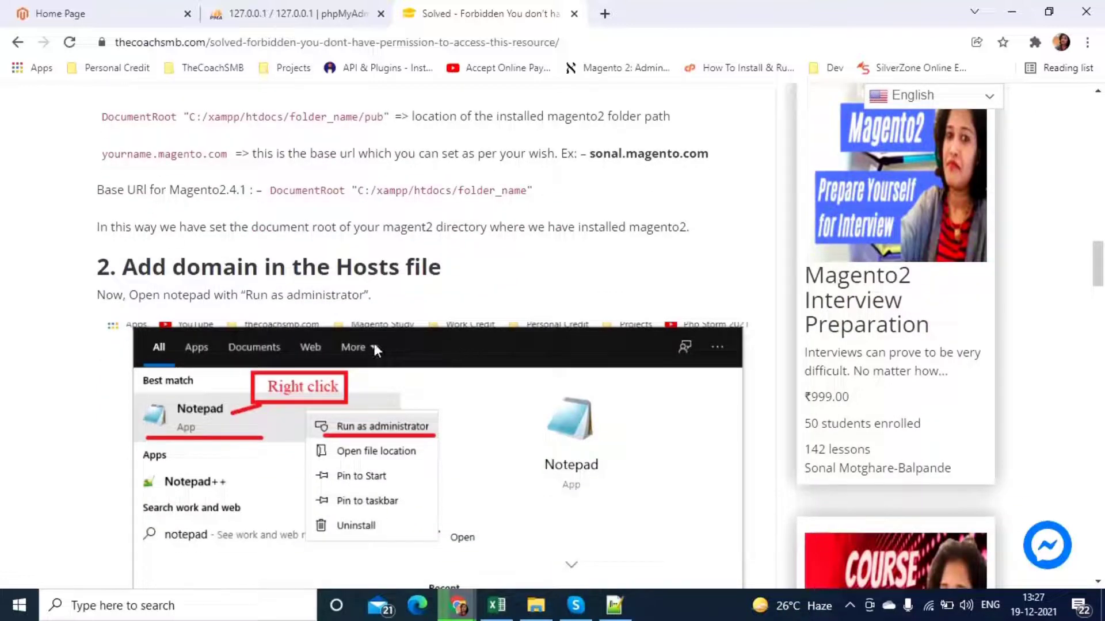
{"action": "left_click_drag", "start_coordinate": [337, 267], "coordinate": [447, 263]}
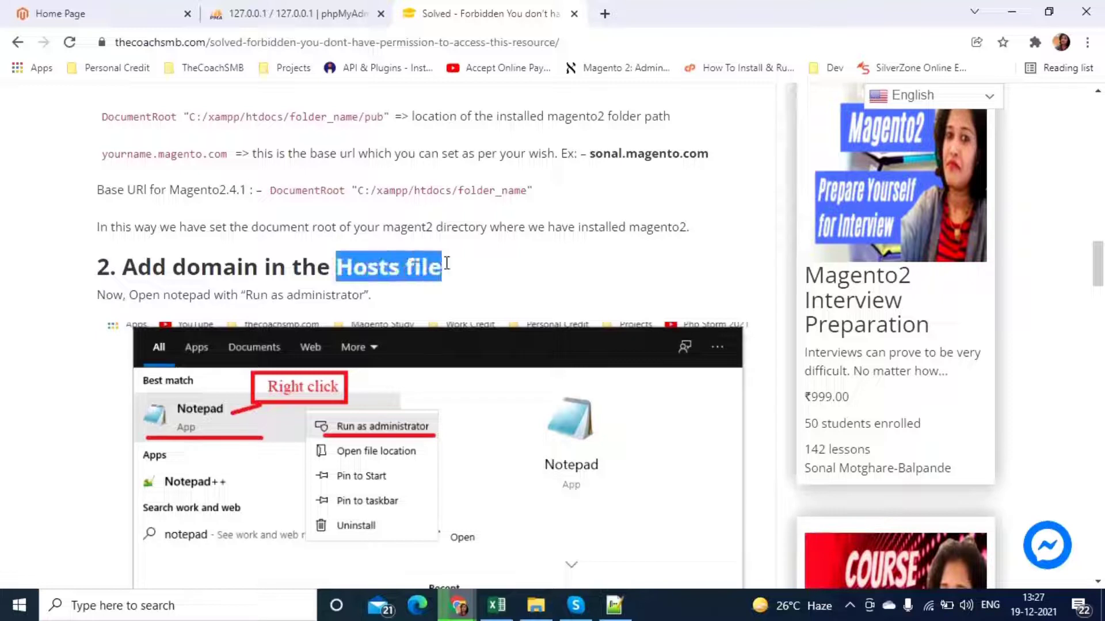
{"action": "left_click", "coordinate": [481, 272]}
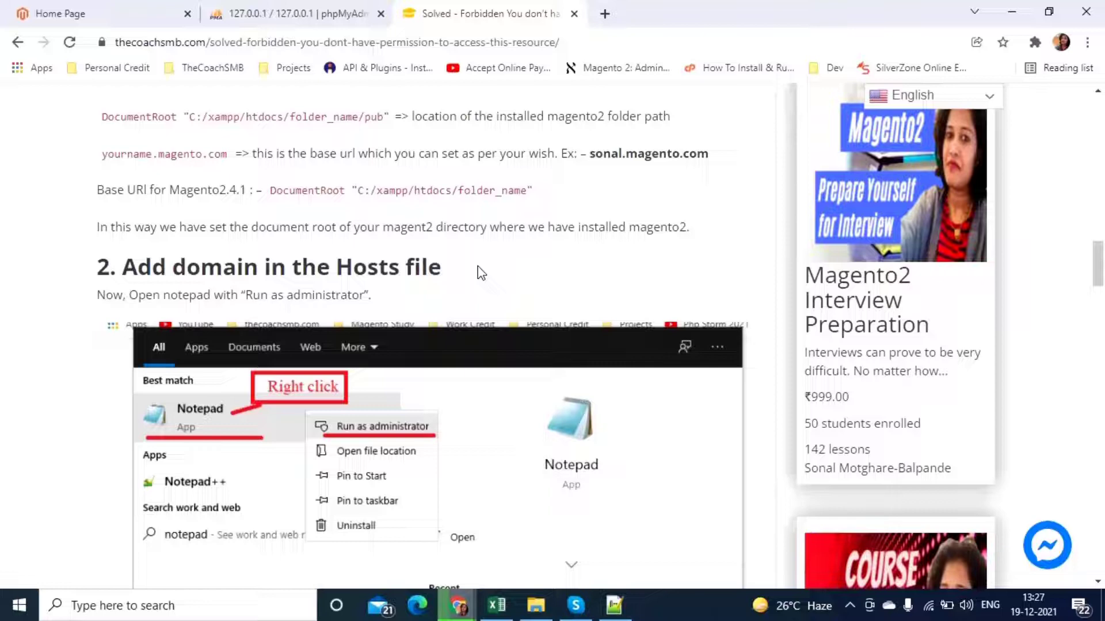
Highlight the tutorial's hosts file path and search Windows for 'note'.
{"action": "scroll", "coordinate": [481, 273], "scroll_direction": "down", "scroll_amount": 1}
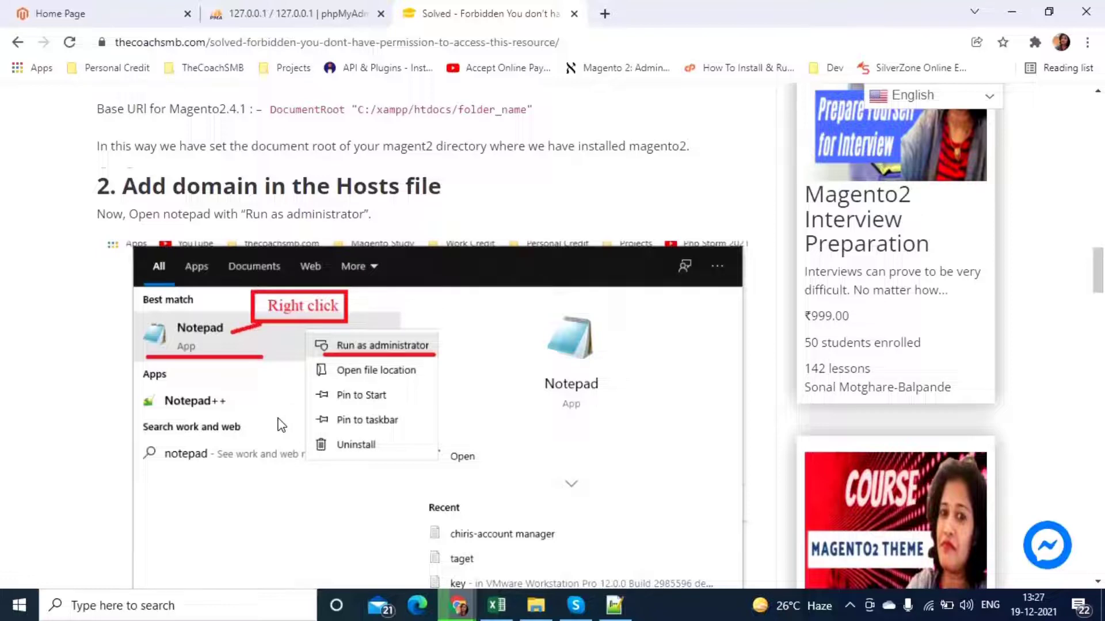
{"action": "scroll", "coordinate": [279, 423], "scroll_direction": "down", "scroll_amount": 2}
{"action": "scroll", "coordinate": [277, 421], "scroll_direction": "up", "scroll_amount": 2}
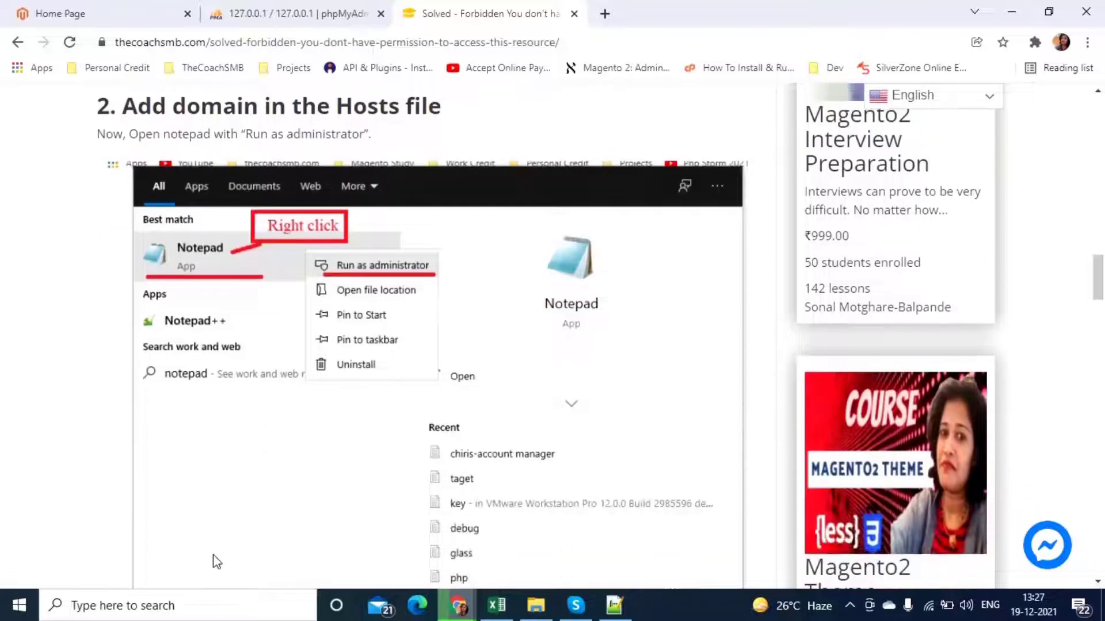
{"action": "scroll", "coordinate": [214, 564], "scroll_direction": "down", "scroll_amount": 3}
{"action": "scroll", "coordinate": [218, 569], "scroll_direction": "down", "scroll_amount": 2}
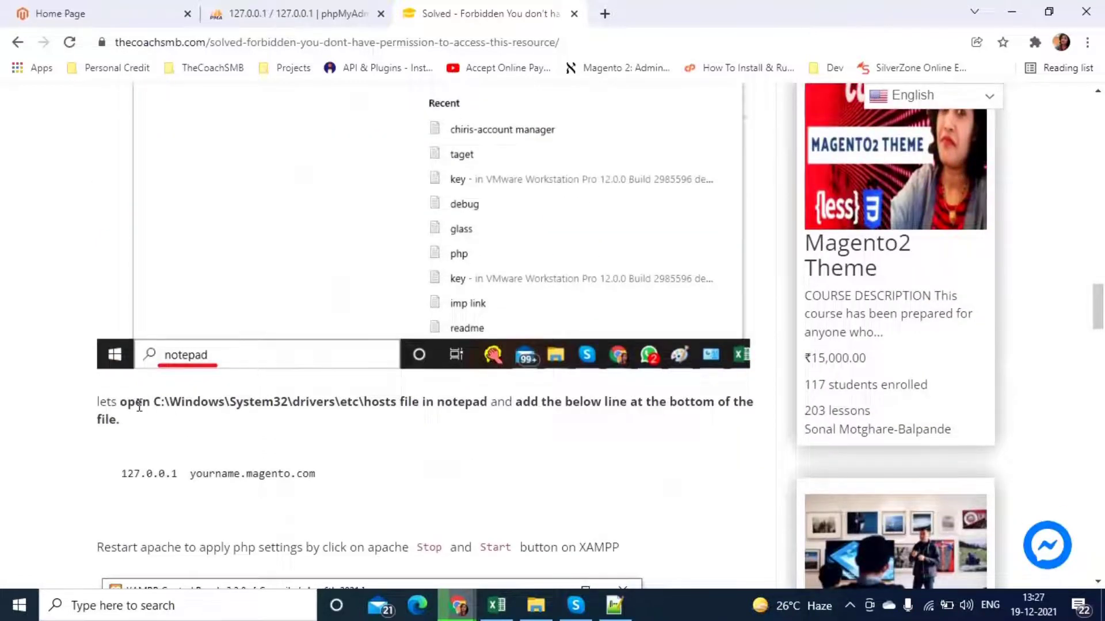
{"action": "left_click_drag", "start_coordinate": [154, 402], "coordinate": [398, 403]}
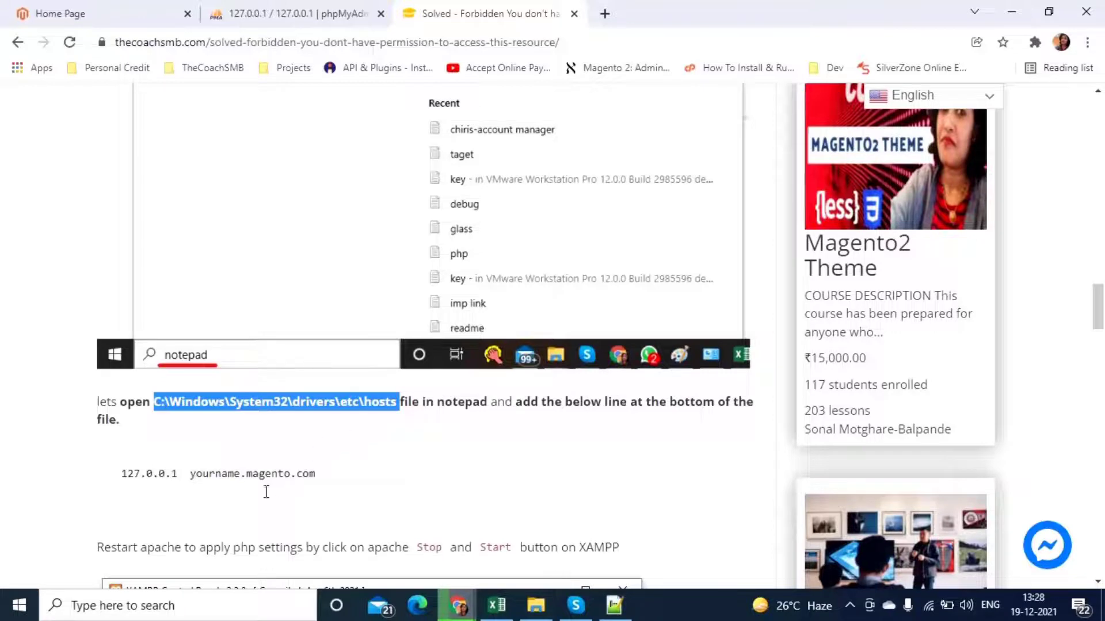
{"action": "left_click", "coordinate": [234, 599]}
{"action": "type", "text": "note"}
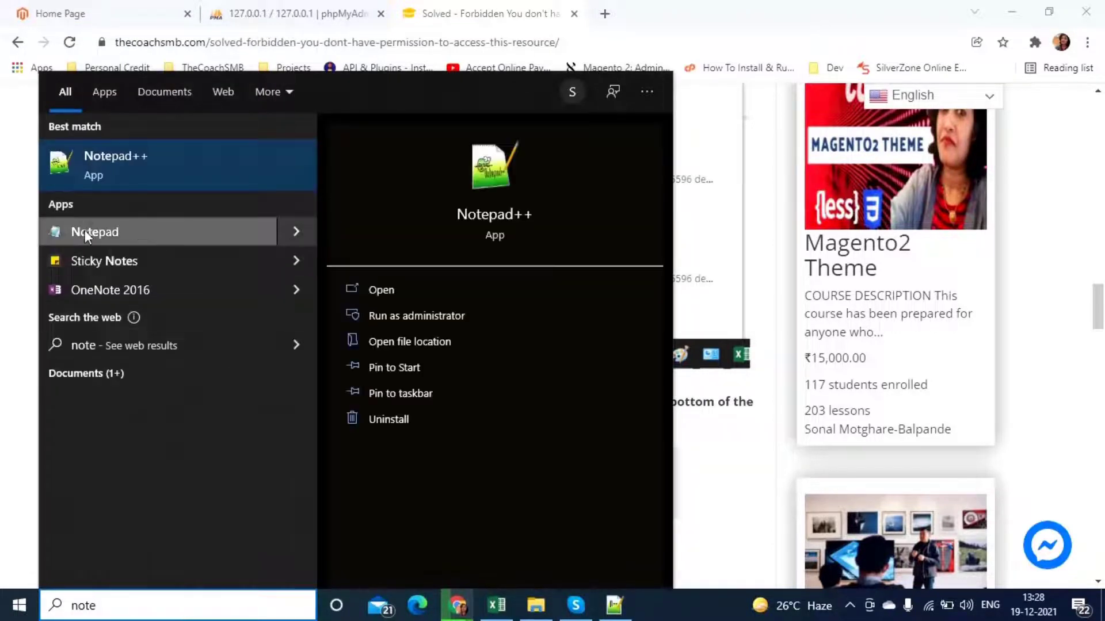
Launch Notepad and open C:\Windows\System32\drivers\etc\hosts using the path copied from the tutorial.
{"action": "right_click", "coordinate": [99, 233]}
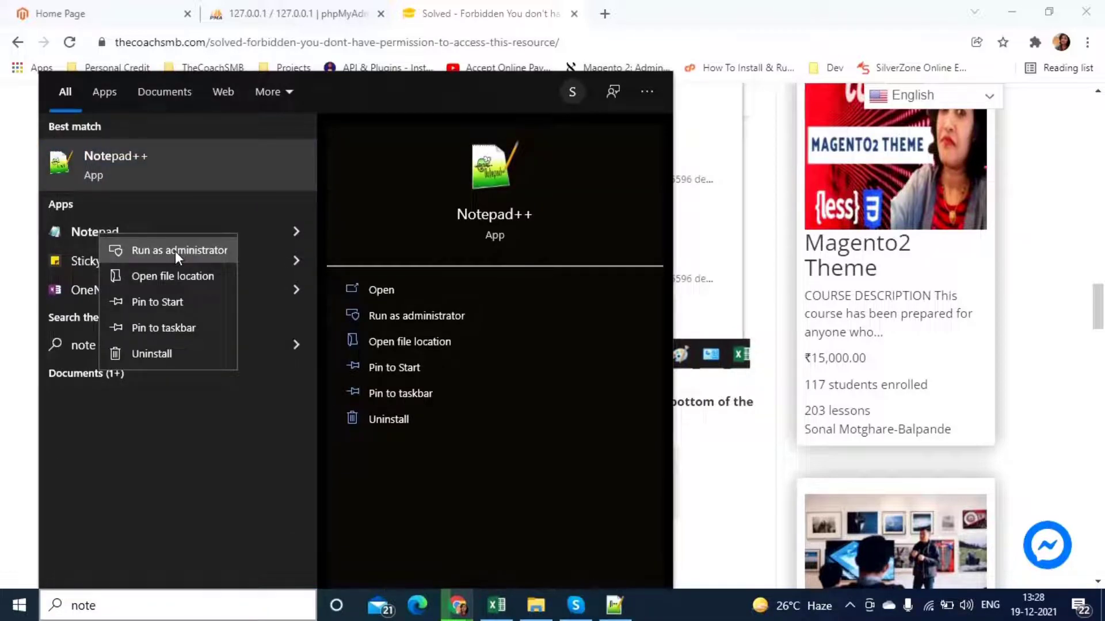
{"action": "key", "text": "Escape"}
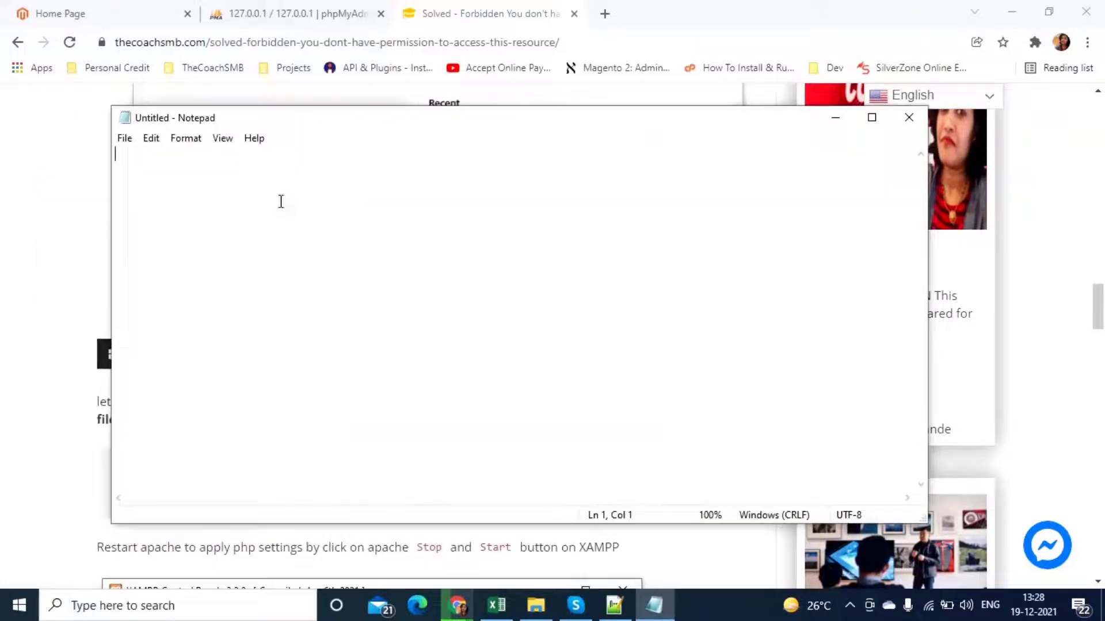
{"action": "left_click", "coordinate": [123, 138]}
{"action": "left_click", "coordinate": [24, 253]}
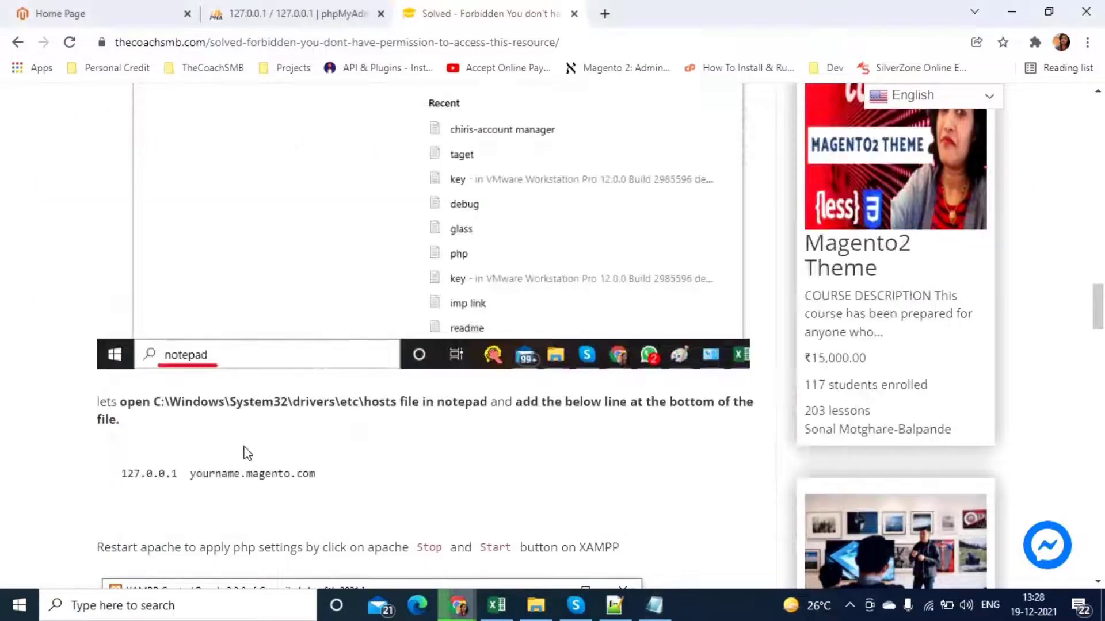
{"action": "left_click_drag", "start_coordinate": [154, 402], "coordinate": [400, 401]}
{"action": "key", "text": "ctrl+c"}
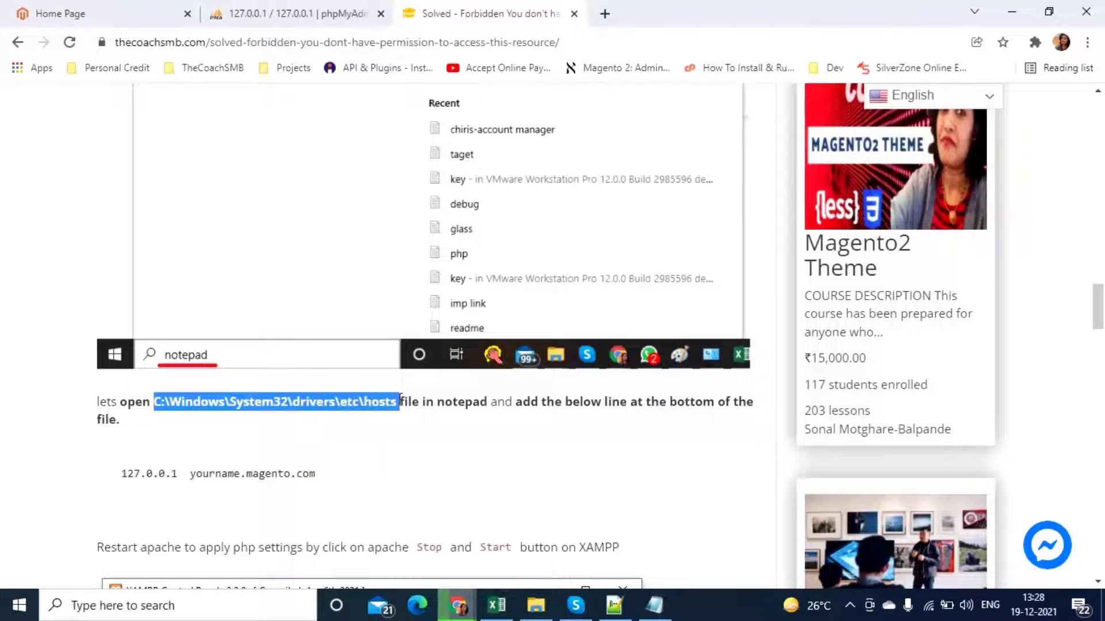
{"action": "key", "text": "alt+Tab"}
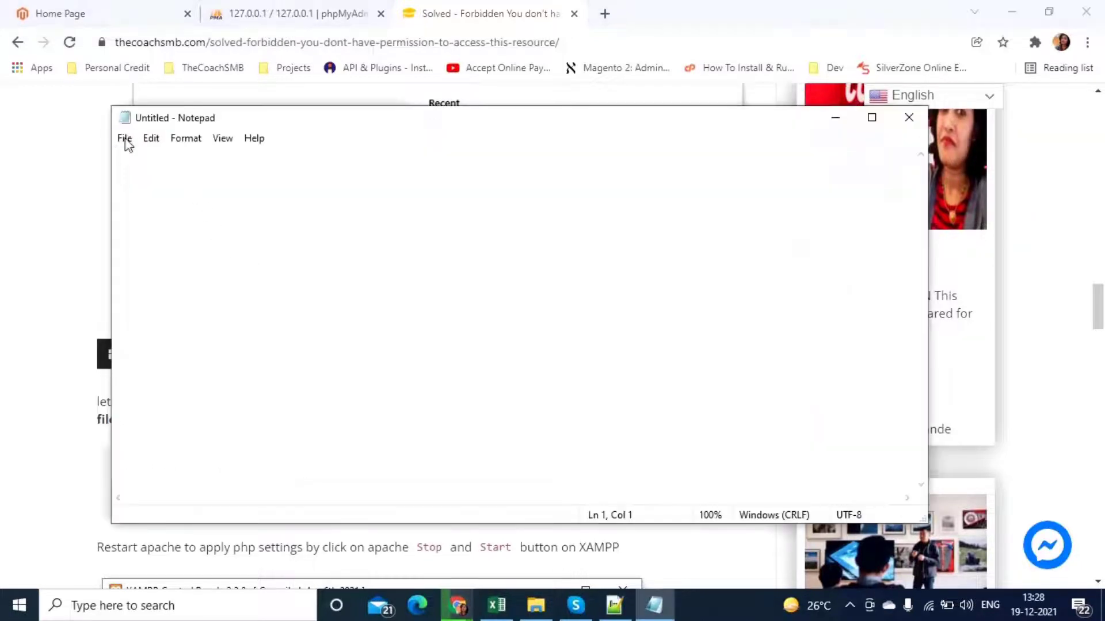
{"action": "left_click", "coordinate": [151, 139]}
{"action": "left_click", "coordinate": [148, 191]}
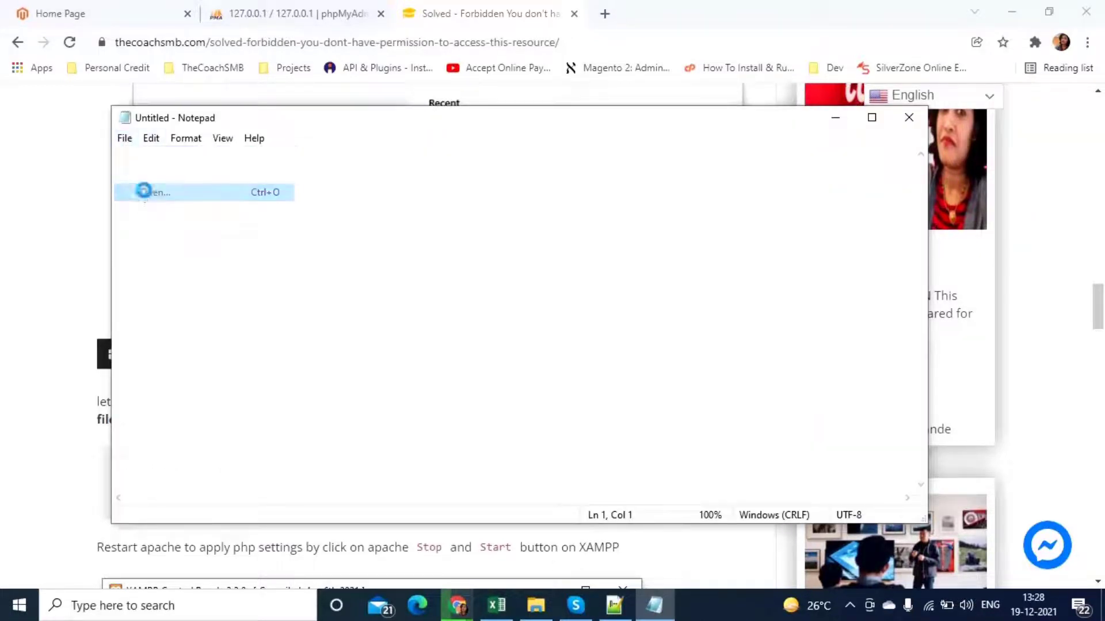
{"action": "key", "text": "ctrl+v"}
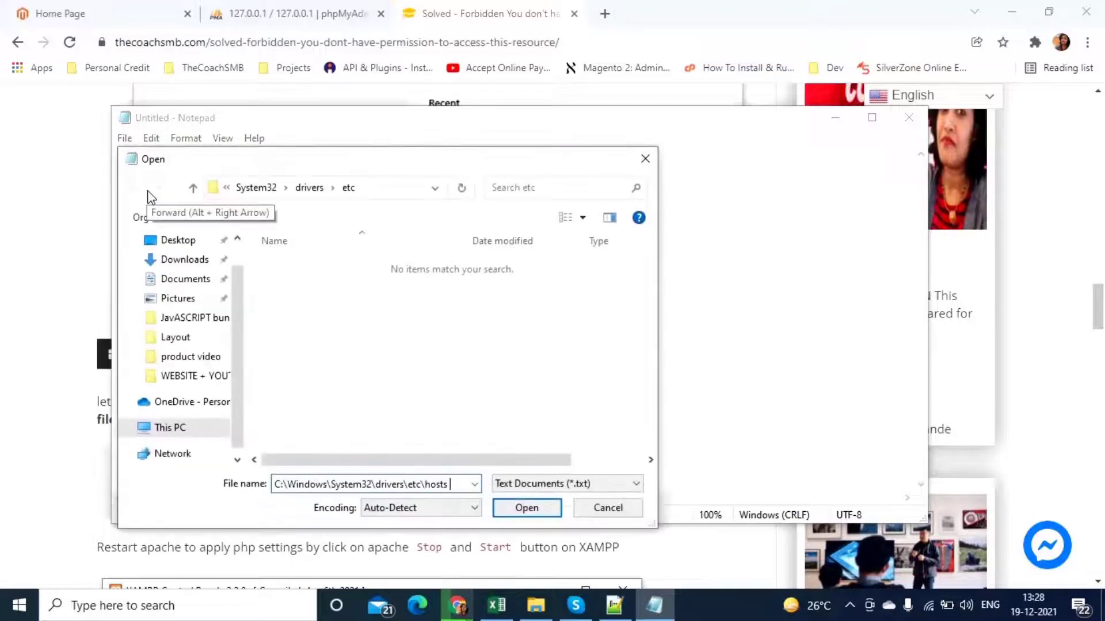
{"action": "key", "text": "Return"}
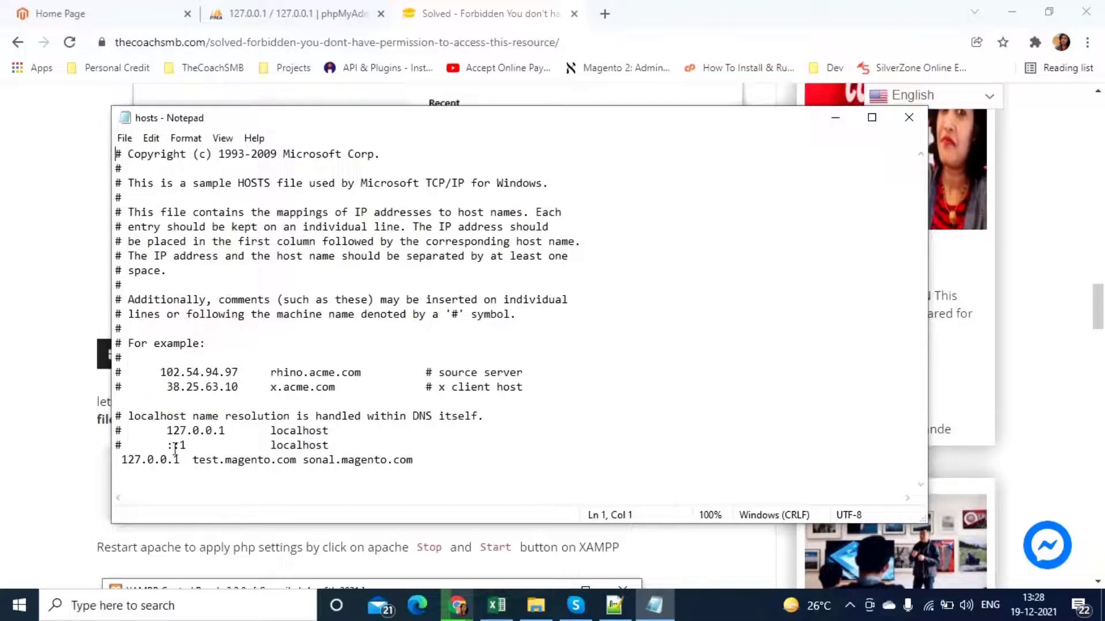
Review the tutorial's yourname.magento.com VirtualHost code, then return to httpd-vhosts.conf in Notepad++.
{"action": "key", "text": "alt+Tab"}
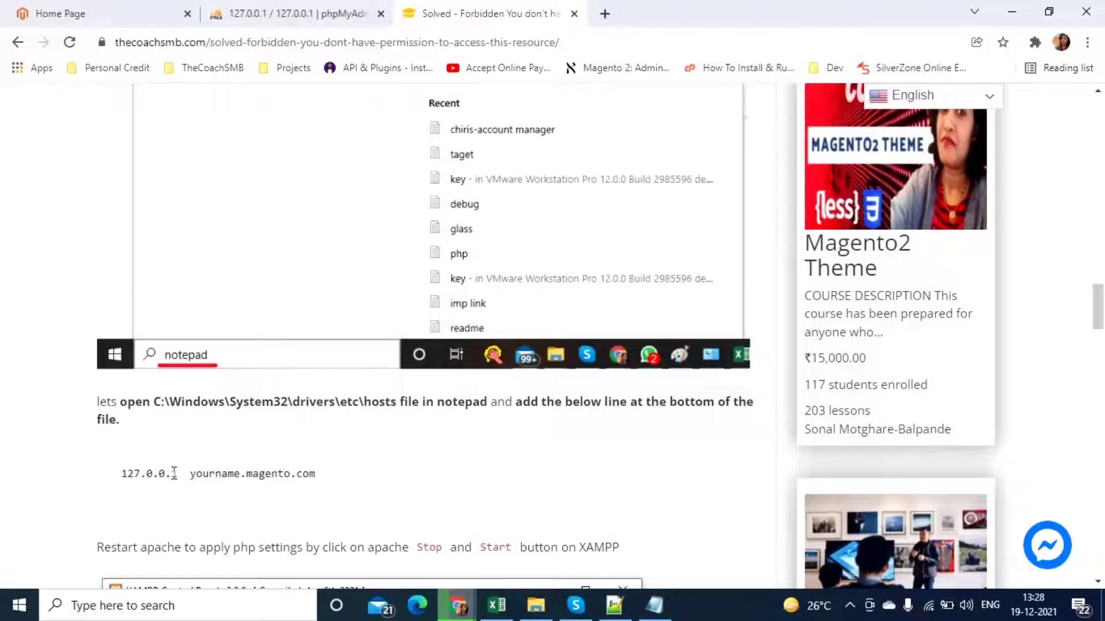
{"action": "left_click_drag", "start_coordinate": [185, 474], "coordinate": [338, 470]}
{"action": "scroll", "coordinate": [294, 257], "scroll_direction": "up", "scroll_amount": 10}
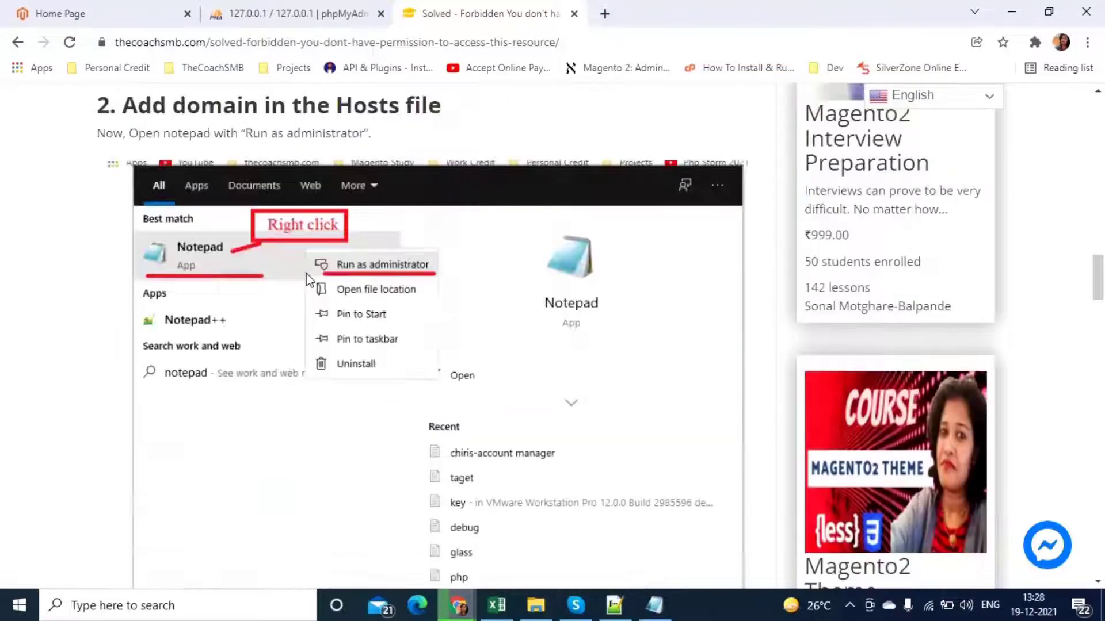
{"action": "scroll", "coordinate": [156, 207], "scroll_direction": "up", "scroll_amount": 3}
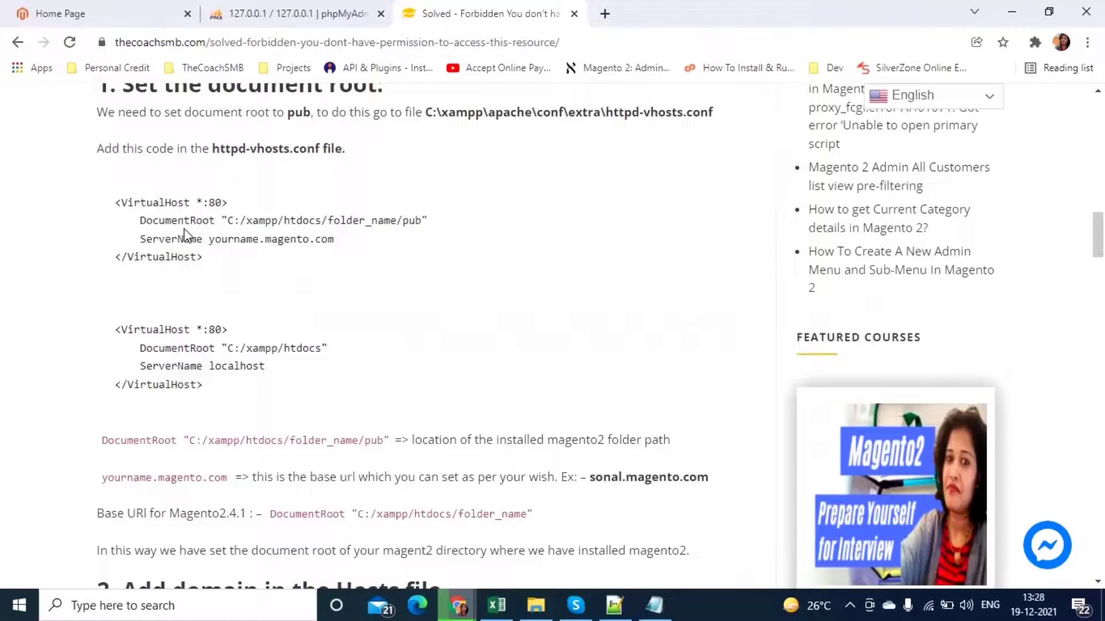
{"action": "left_click_drag", "start_coordinate": [212, 242], "coordinate": [353, 252]}
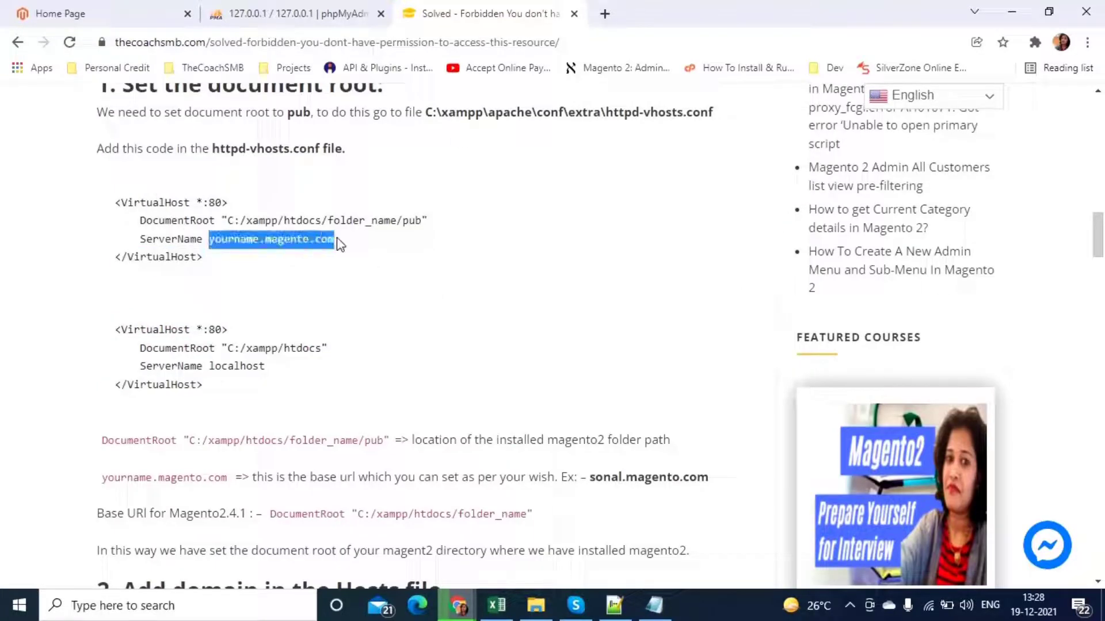
{"action": "scroll", "coordinate": [349, 417], "scroll_direction": "down", "scroll_amount": 12}
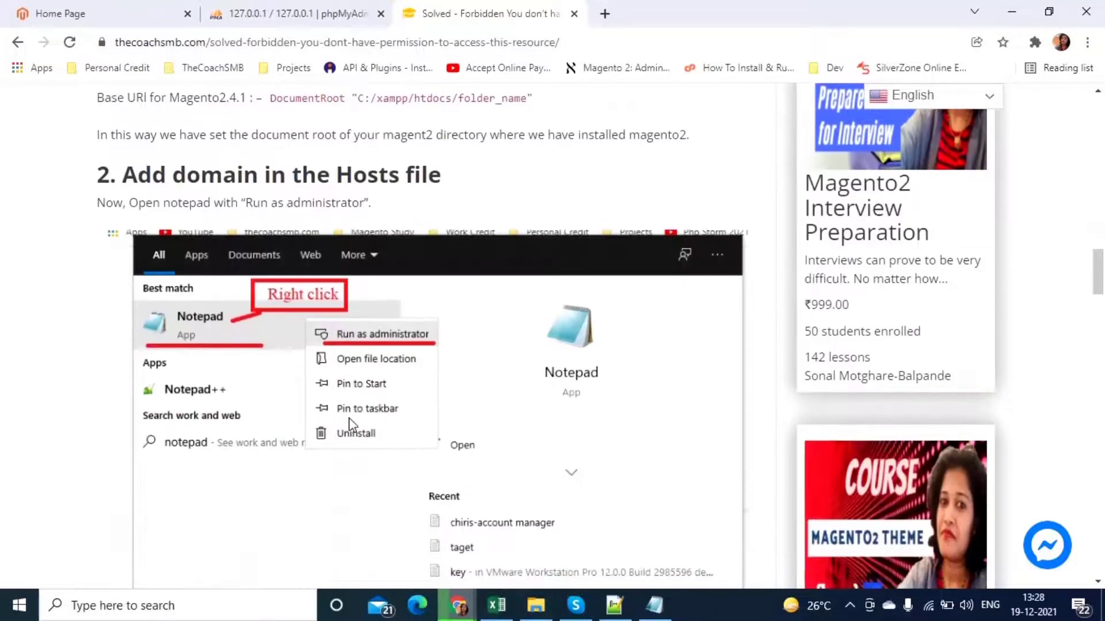
{"action": "left_click_drag", "start_coordinate": [192, 230], "coordinate": [316, 231]}
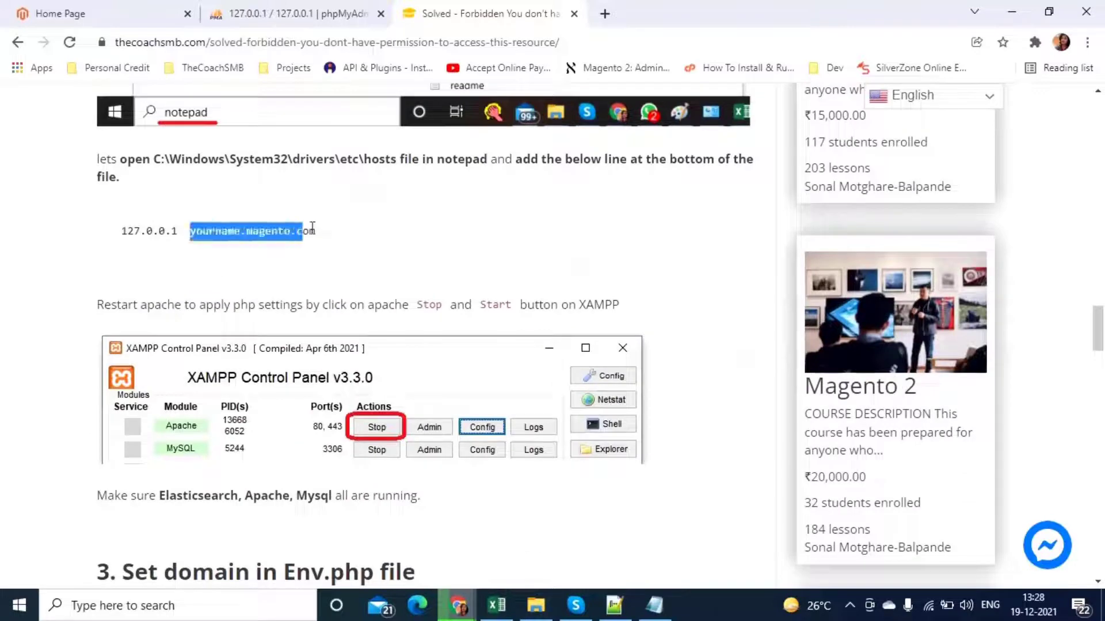
{"action": "scroll", "coordinate": [399, 293], "scroll_direction": "up", "scroll_amount": 12}
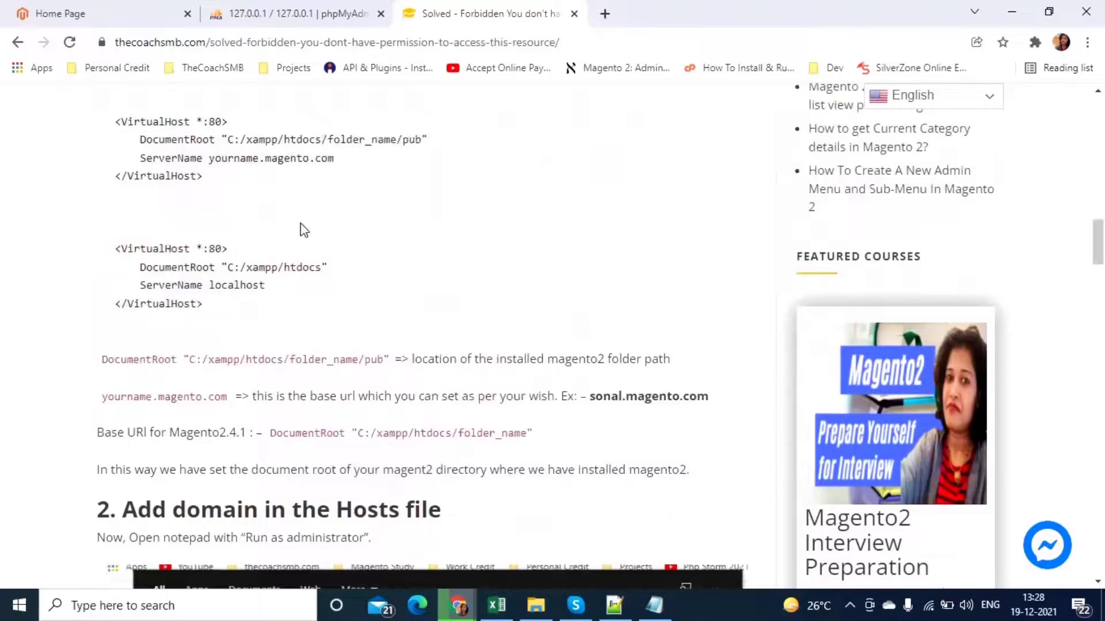
{"action": "left_click_drag", "start_coordinate": [98, 124], "coordinate": [210, 184]}
{"action": "left_click", "coordinate": [210, 184]}
{"action": "scroll", "coordinate": [325, 396], "scroll_direction": "down", "scroll_amount": 12}
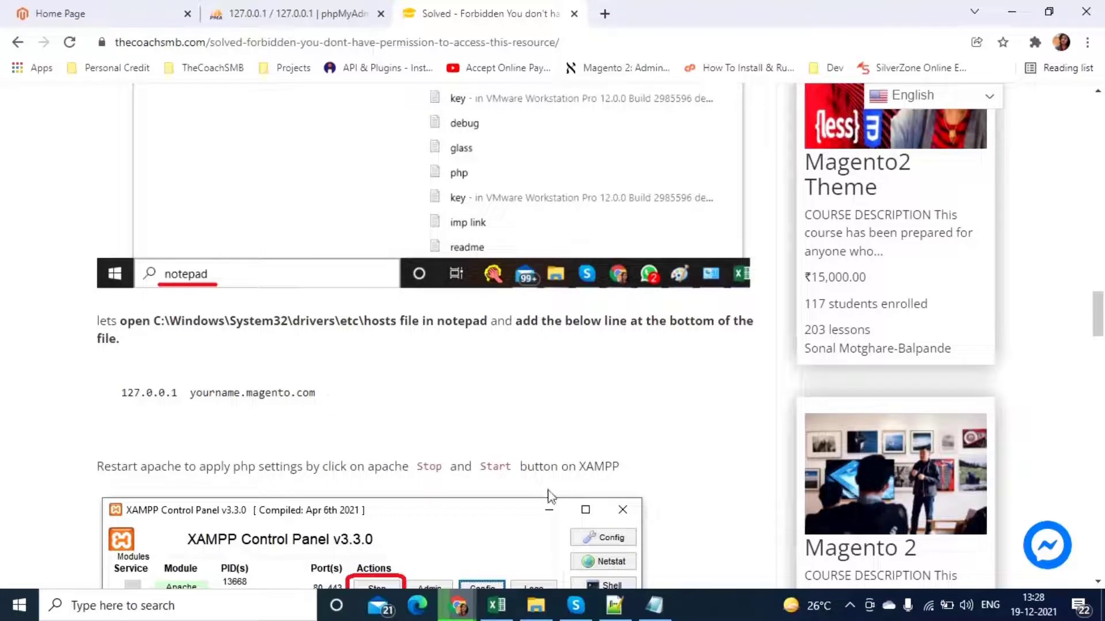
{"action": "left_click", "coordinate": [614, 605]}
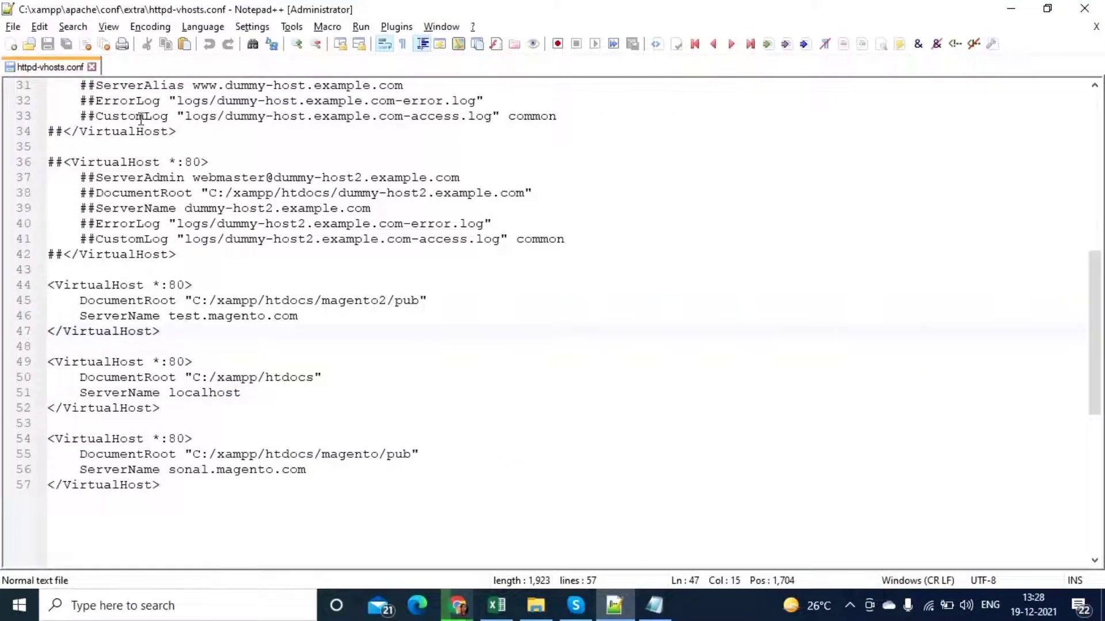
Check that the hosts file's 127.0.0.1 line maps to sonal.magento.com.
{"action": "key", "text": "alt+Tab"}
{"action": "left_click", "coordinate": [654, 605]}
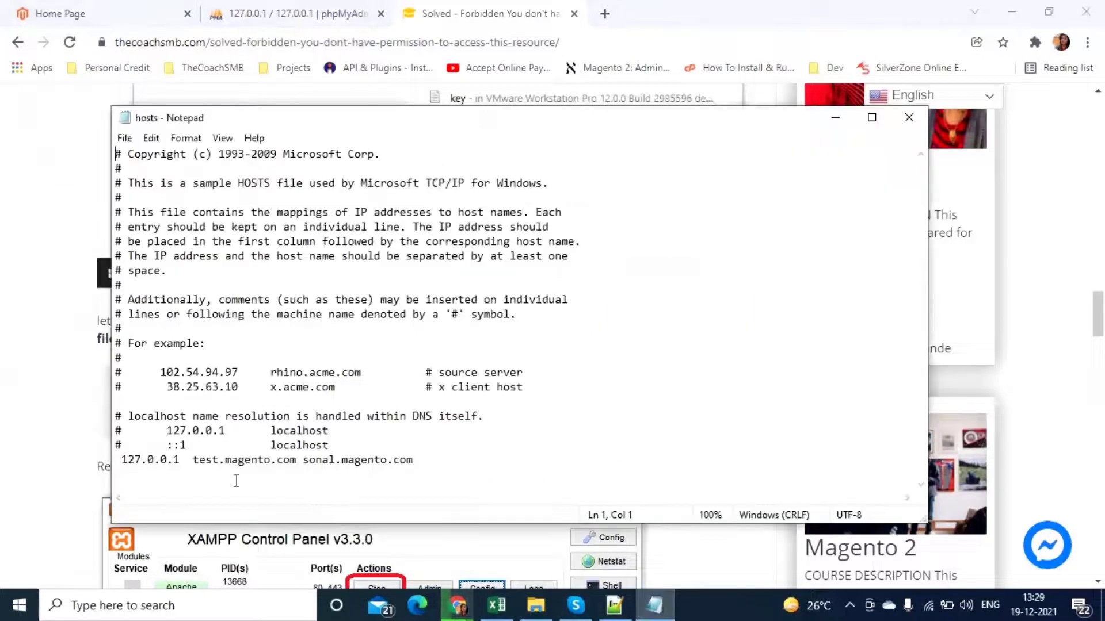
{"action": "left_click", "coordinate": [304, 463]}
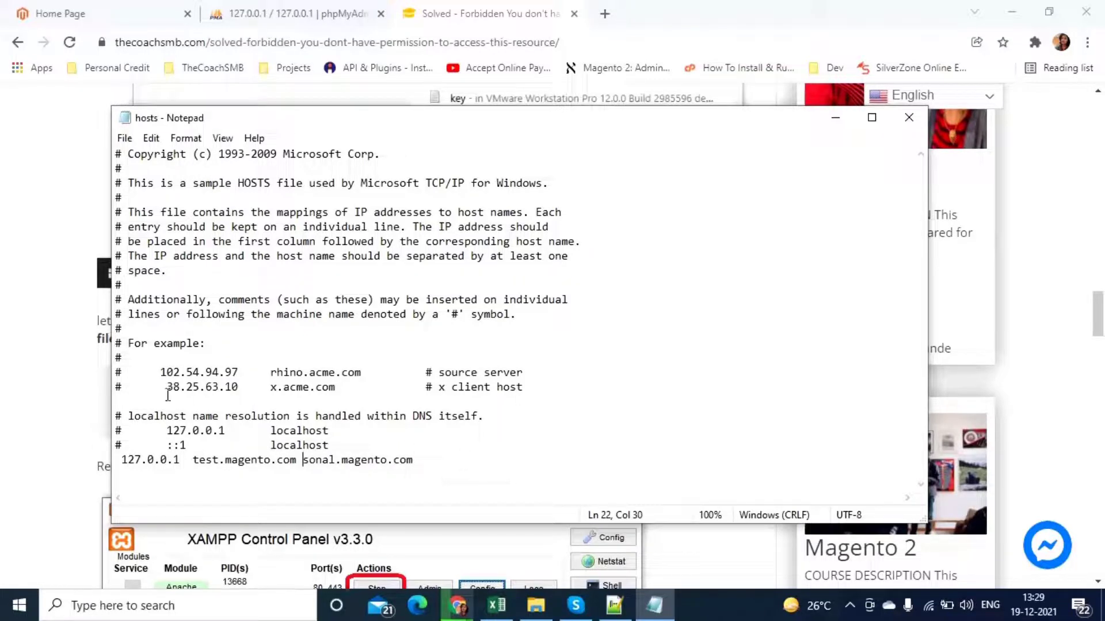
Bring the tutorial back to the Apache restart note and Step 3.
{"action": "left_click", "coordinate": [60, 384]}
{"action": "scroll", "coordinate": [325, 391], "scroll_direction": "up", "scroll_amount": 3}
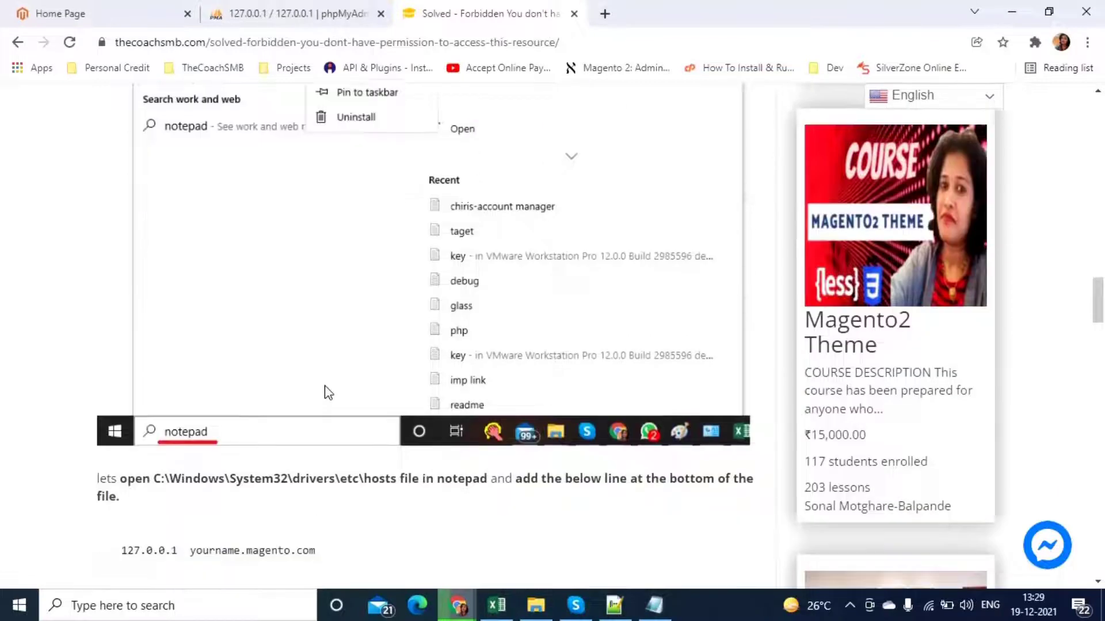
{"action": "scroll", "coordinate": [328, 393], "scroll_direction": "down", "scroll_amount": 6}
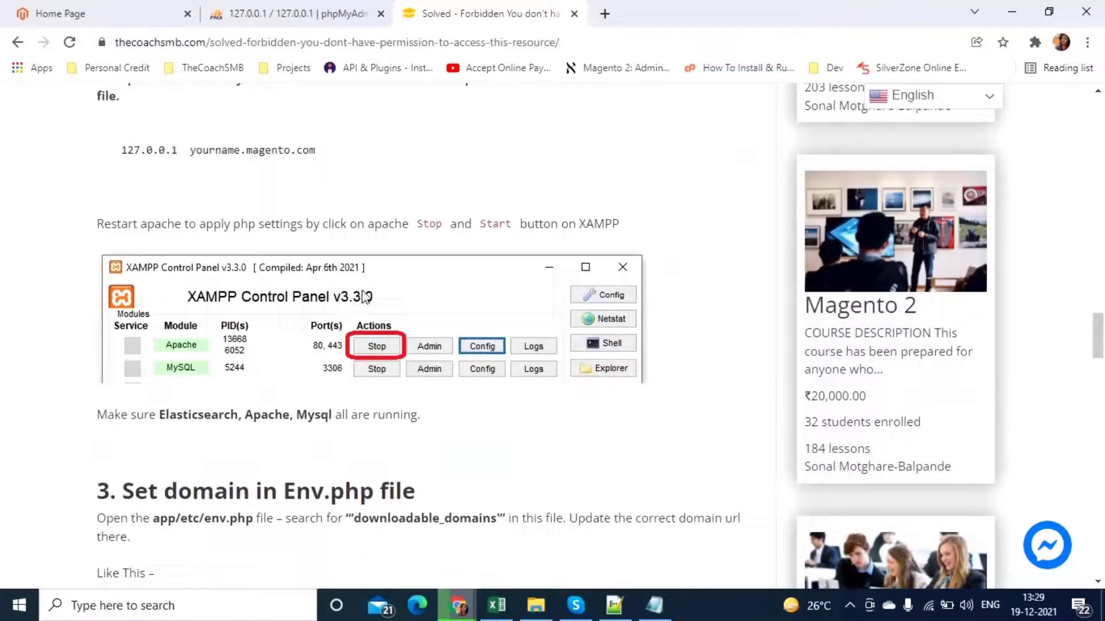
Launch XAMPP Control Panel via 'xam' search to confirm Apache and MySQL run, then scroll the tutorial.
{"action": "left_click", "coordinate": [251, 594]}
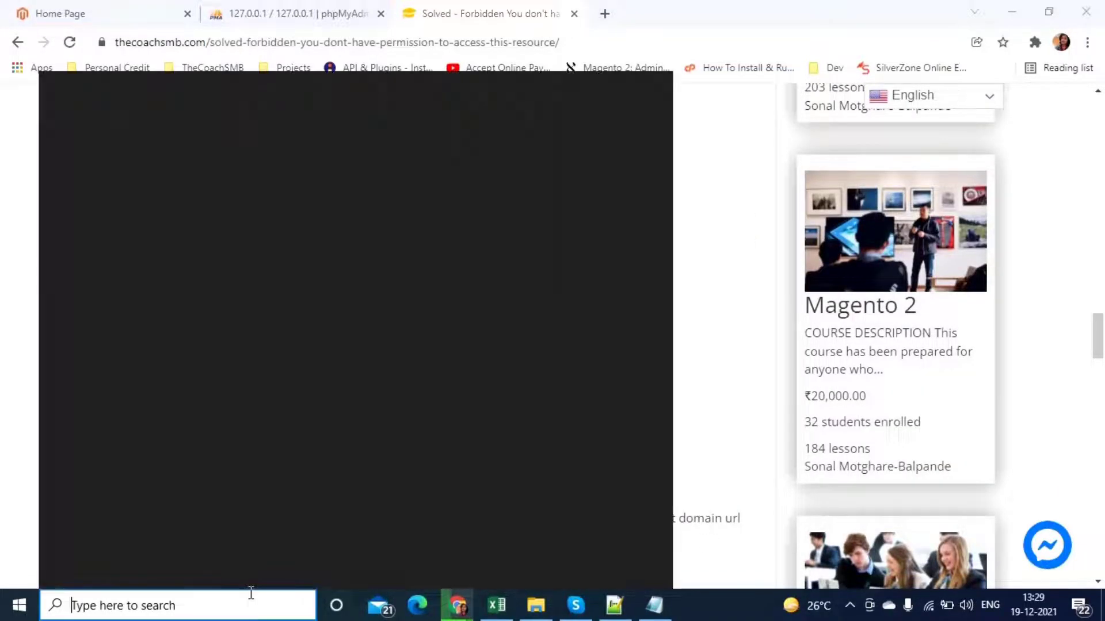
{"action": "type", "text": "xam"}
{"action": "key", "text": "Return"}
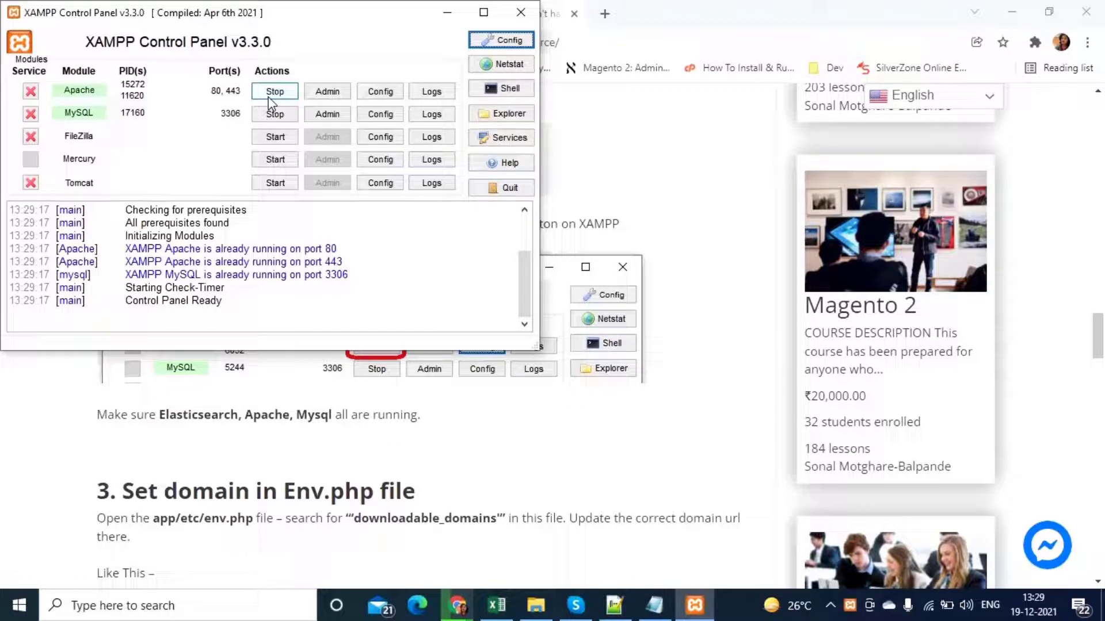
{"action": "left_click", "coordinate": [393, 440]}
{"action": "scroll", "coordinate": [345, 434], "scroll_direction": "down", "scroll_amount": 3}
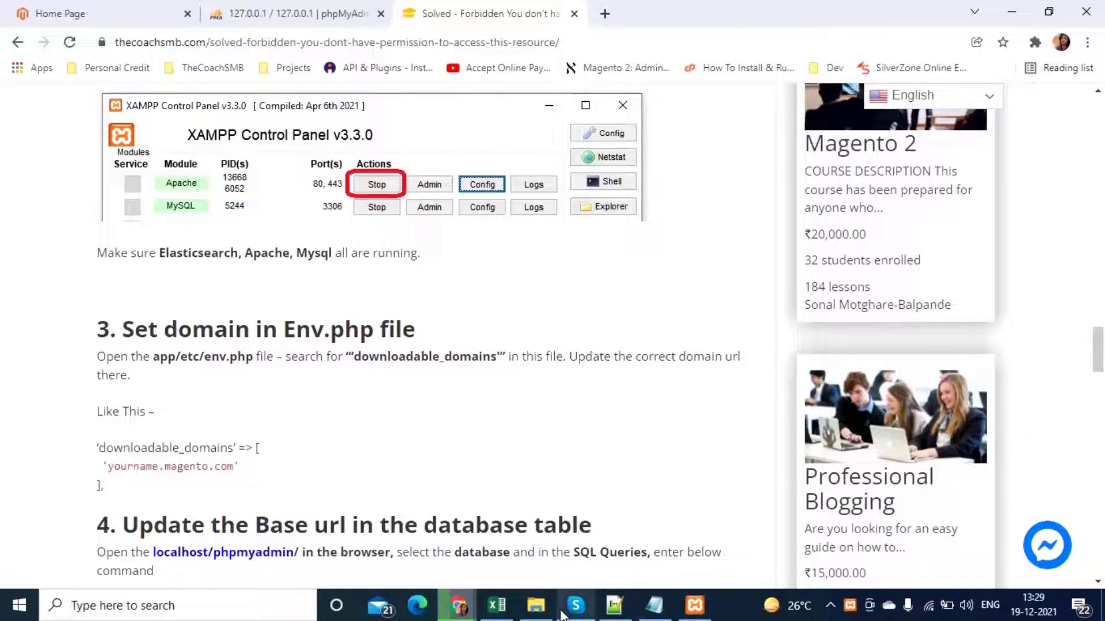
Browse to htdocs\magento\app\etc and open env.php with Edit with Notepad++.
{"action": "left_click", "coordinate": [536, 606]}
{"action": "double_click", "coordinate": [184, 157]}
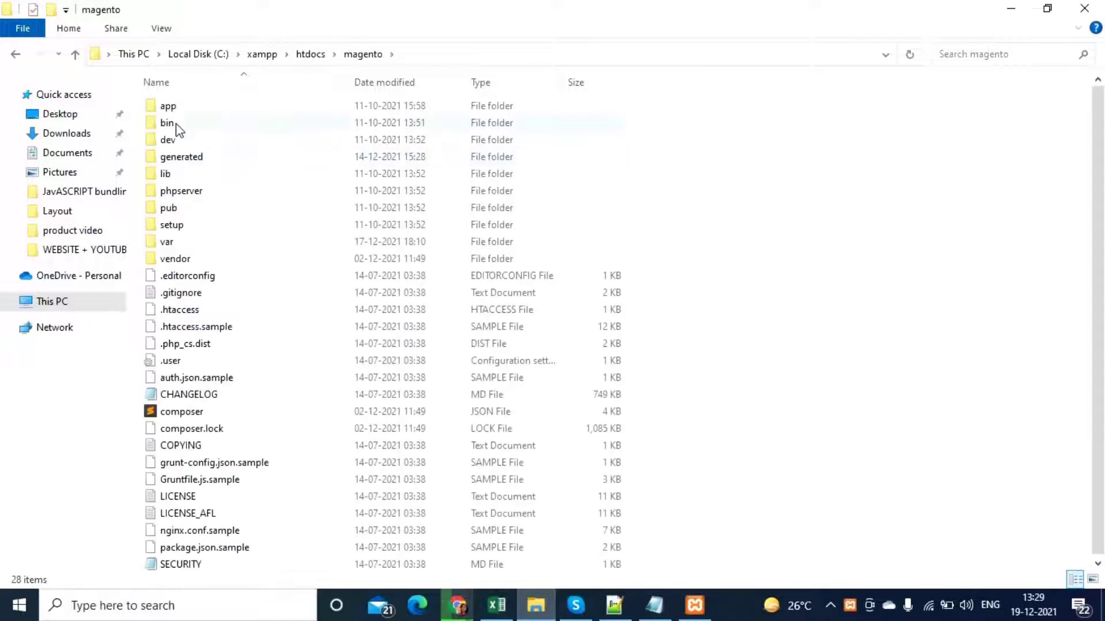
{"action": "key", "text": "alt+Tab"}
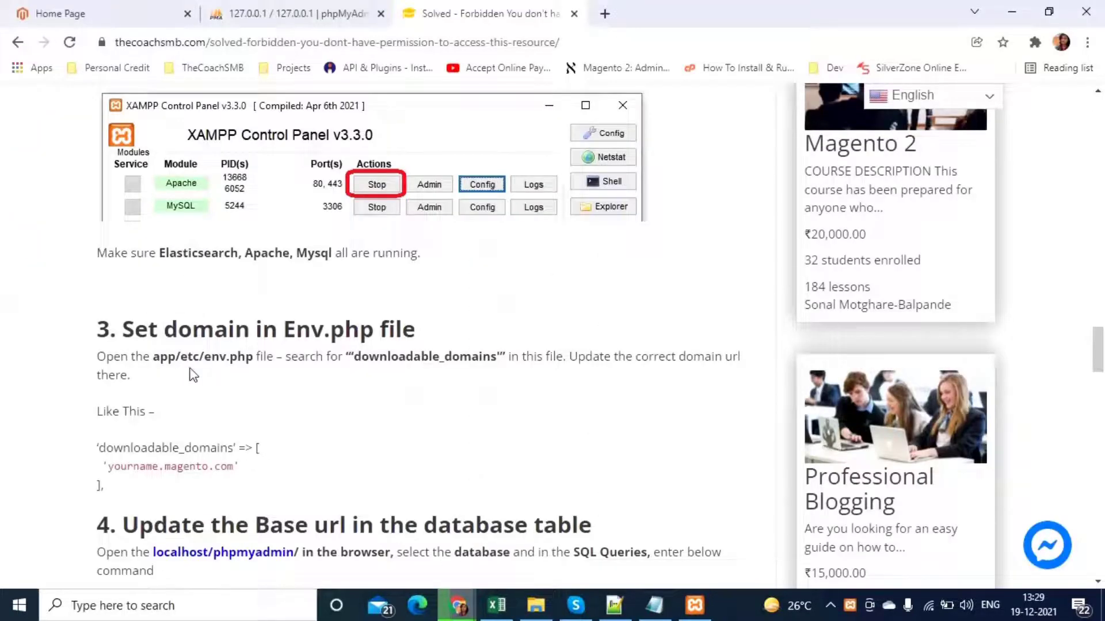
{"action": "key", "text": "alt+Tab"}
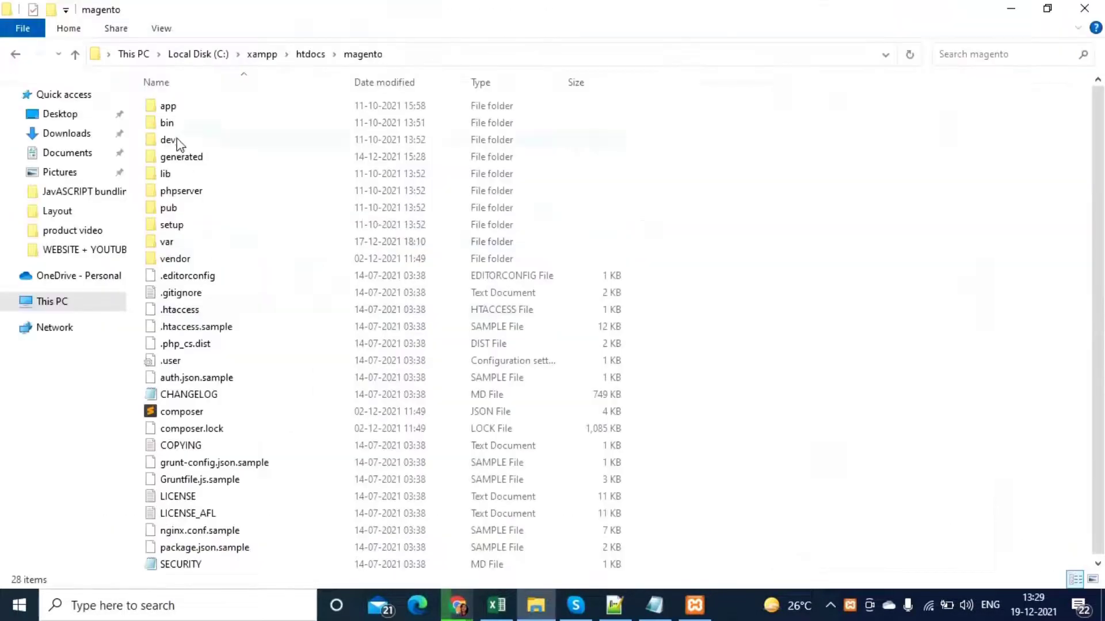
{"action": "left_click", "coordinate": [181, 109]}
{"action": "double_click", "coordinate": [181, 109]}
{"action": "double_click", "coordinate": [178, 139]}
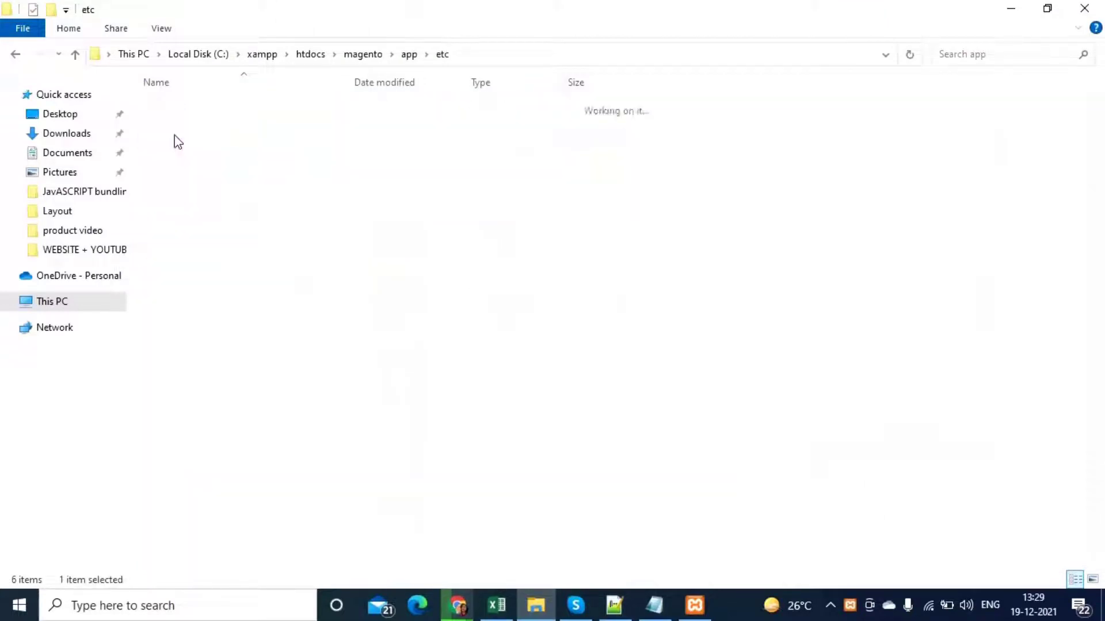
{"action": "right_click", "coordinate": [172, 156]}
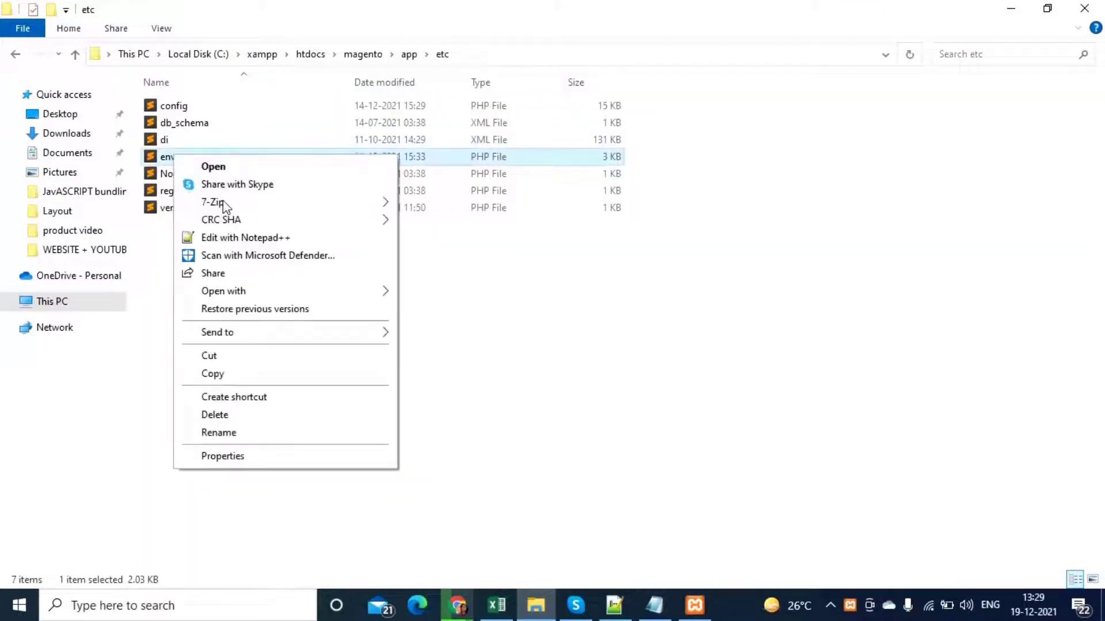
{"action": "left_click", "coordinate": [218, 237]}
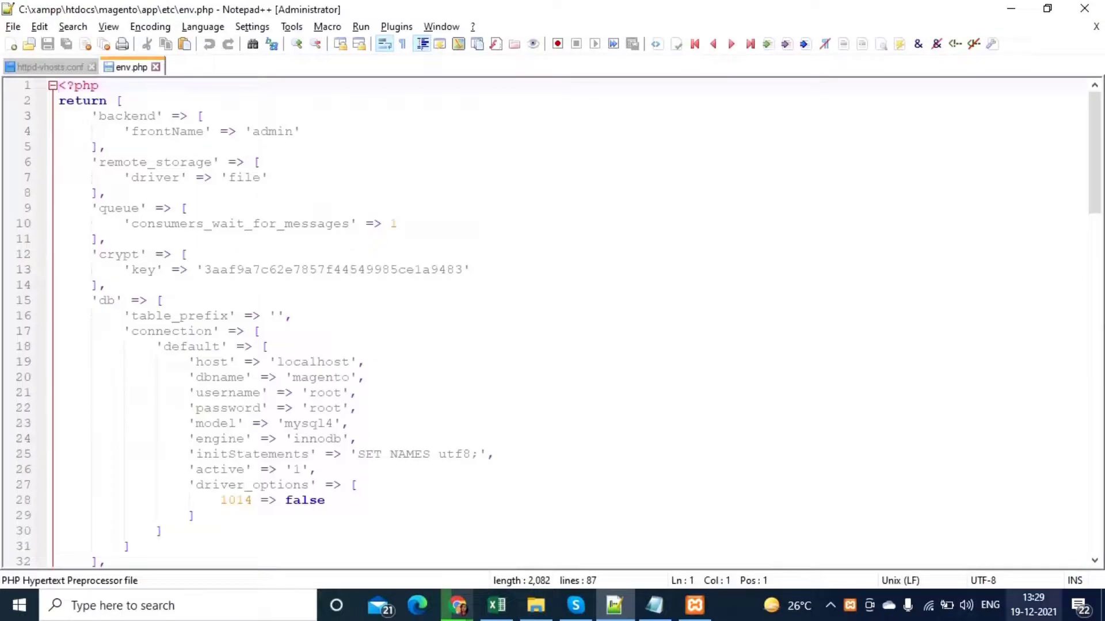
Look up the downloadable_domains key in the Solved - Forbidden tutorial article.
{"action": "left_click", "coordinate": [576, 468]}
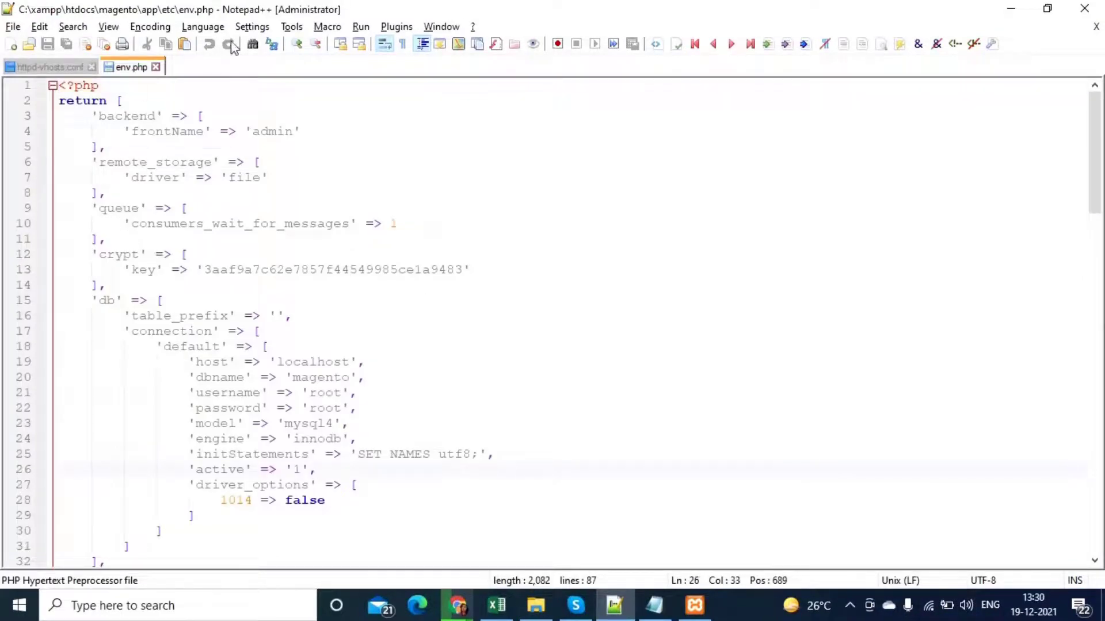
{"action": "left_click", "coordinate": [536, 605]}
{"action": "mouse_move", "coordinate": [454, 602]}
{"action": "left_click", "coordinate": [541, 524]}
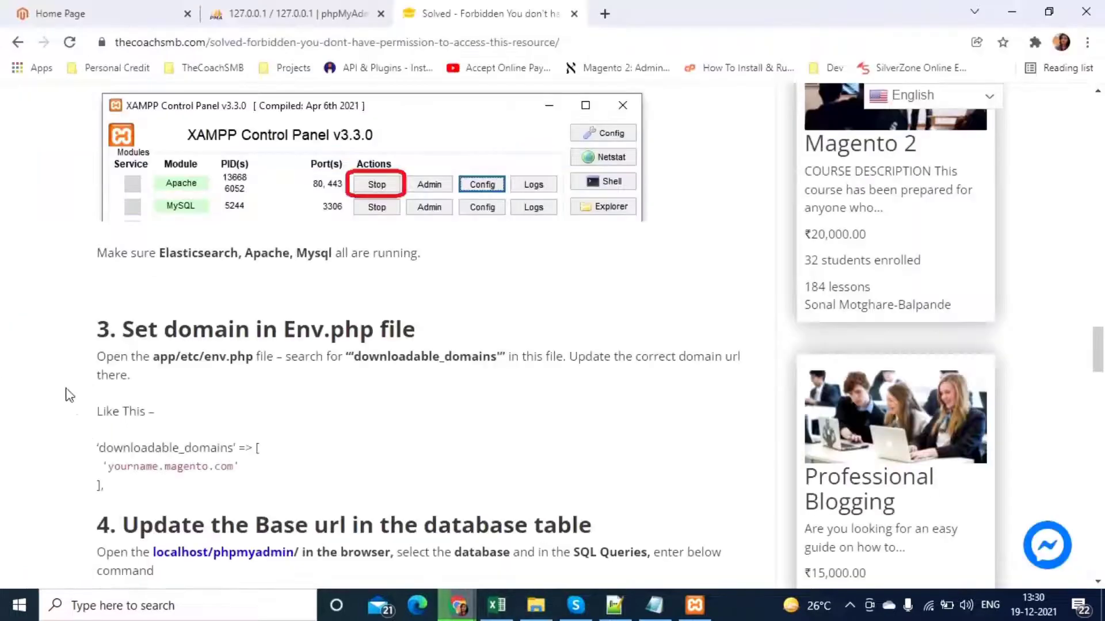
{"action": "left_click_drag", "start_coordinate": [353, 360], "coordinate": [498, 348]}
Find downloadable_domains in env.php and confirm line 81 lists 'sonal.magento.com'.
{"action": "left_click", "coordinate": [614, 606]}
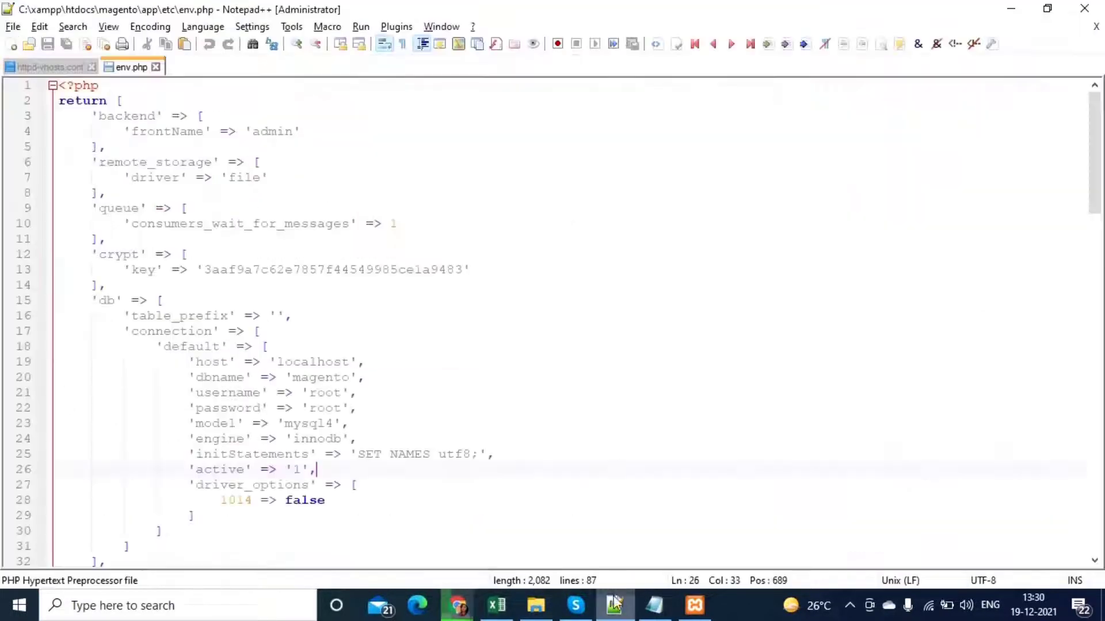
{"action": "scroll", "coordinate": [394, 353], "scroll_direction": "down", "scroll_amount": 17}
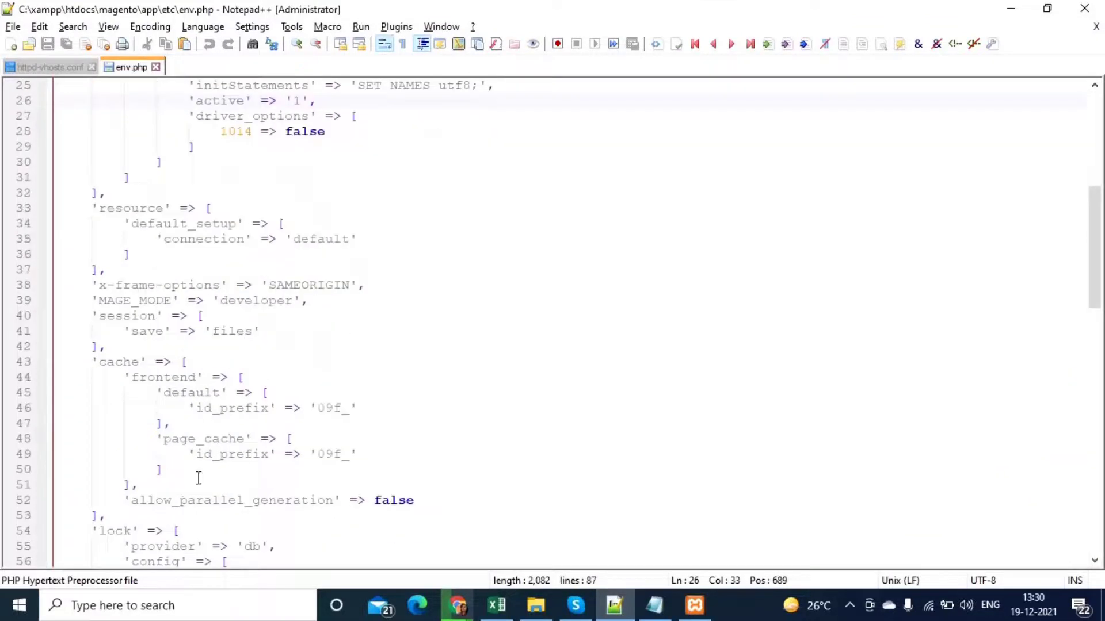
{"action": "scroll", "coordinate": [198, 495], "scroll_direction": "down", "scroll_amount": 2}
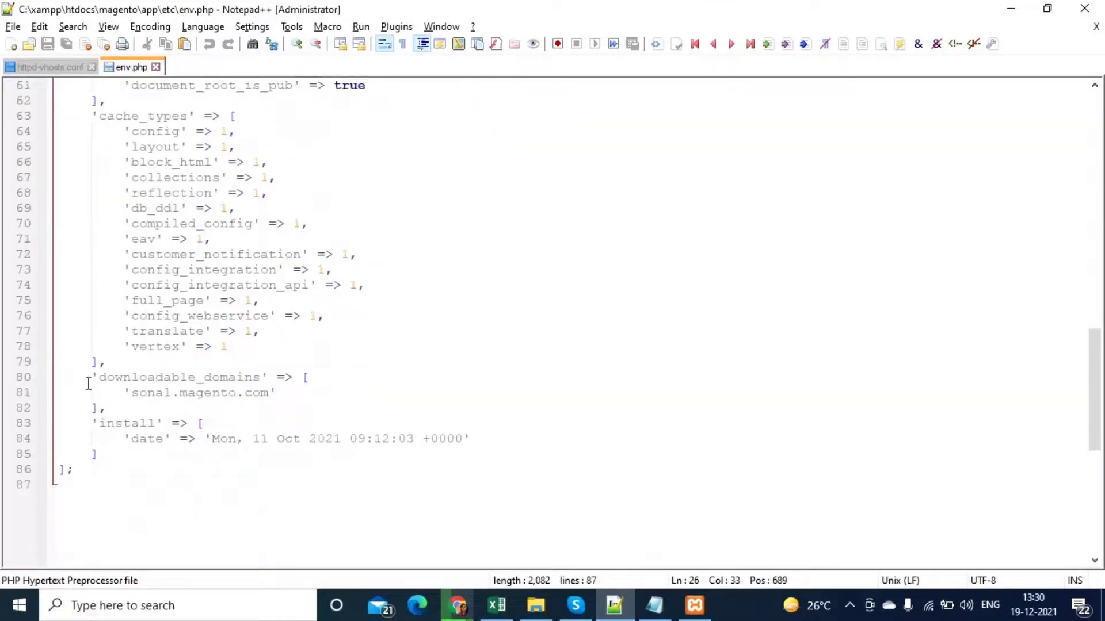
{"action": "left_click_drag", "start_coordinate": [88, 383], "coordinate": [328, 382]}
{"action": "left_click", "coordinate": [361, 380]}
{"action": "key", "text": "ctrl+f"}
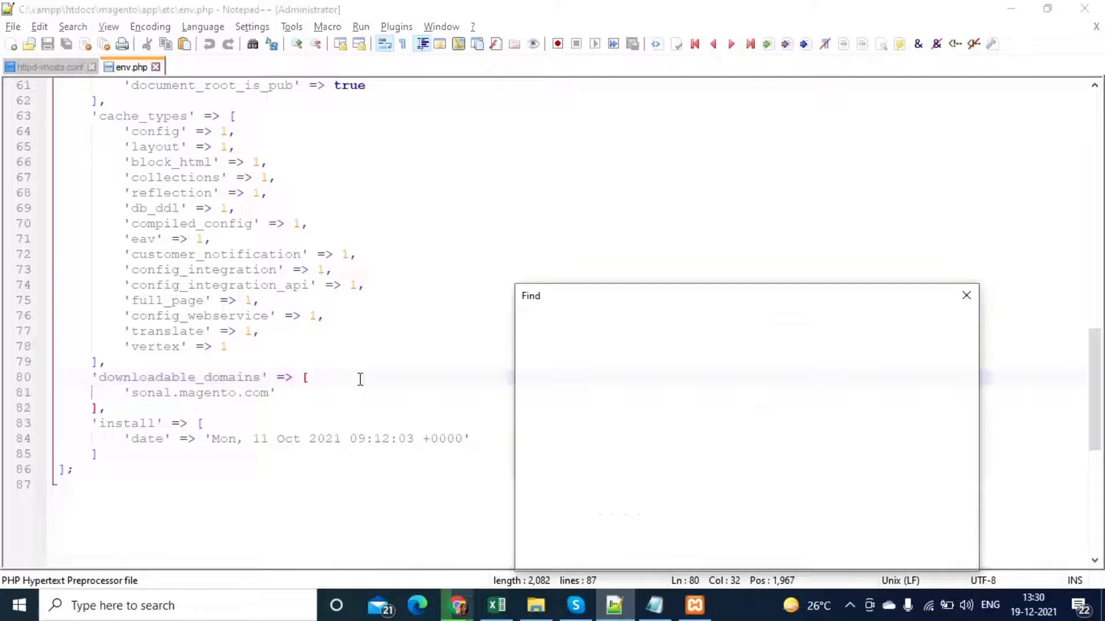
{"action": "left_click", "coordinate": [884, 347]}
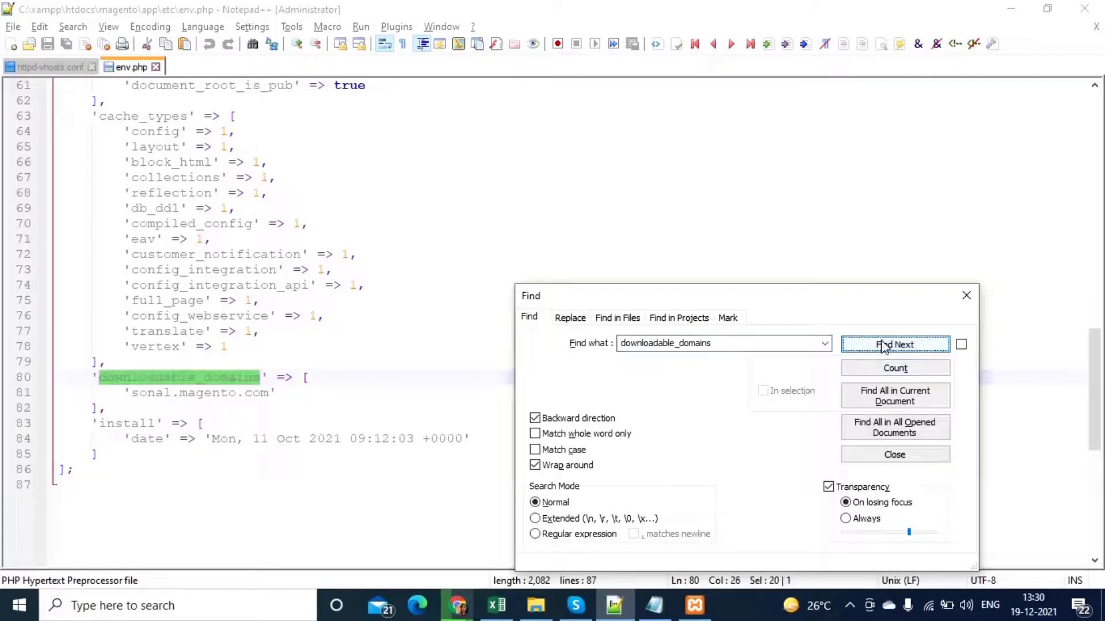
{"action": "key", "text": "Escape"}
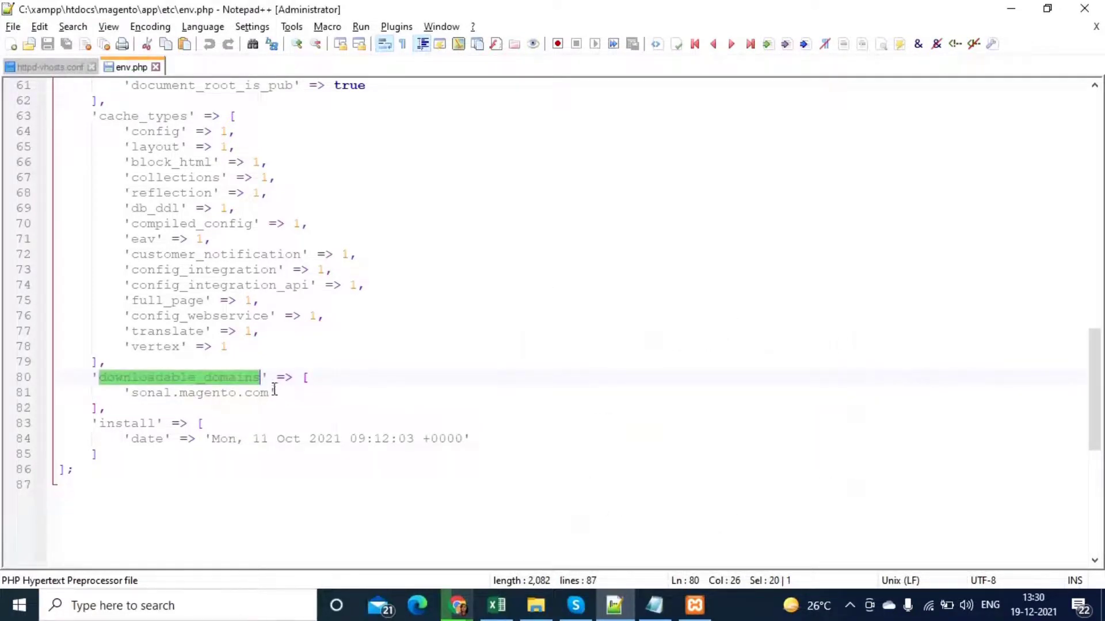
{"action": "left_click_drag", "start_coordinate": [156, 394], "coordinate": [123, 394]}
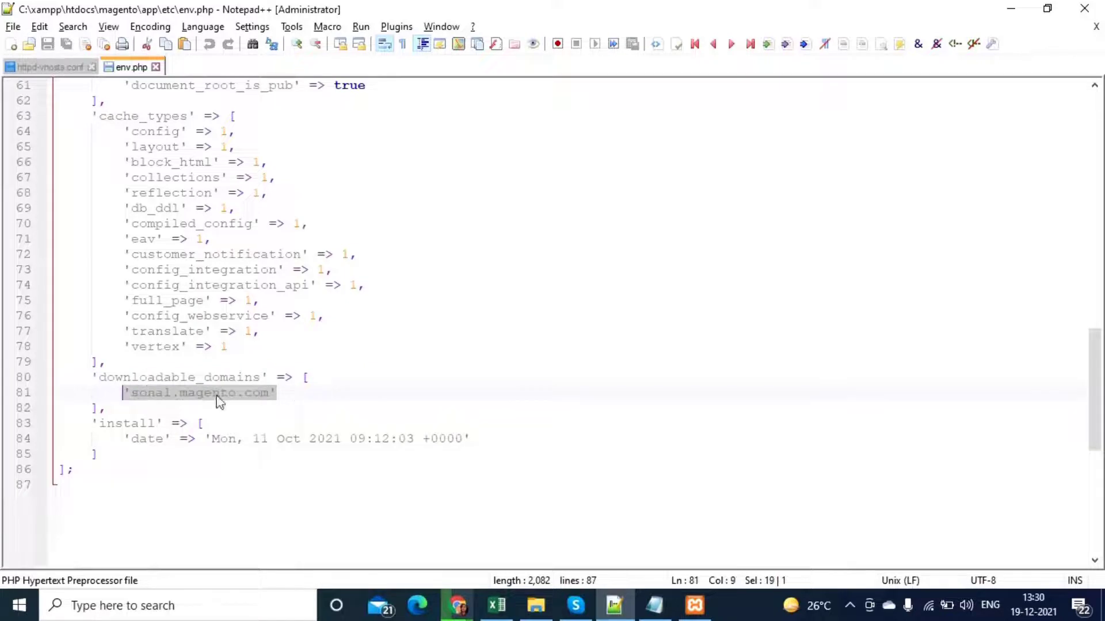
{"action": "left_click", "coordinate": [298, 394]}
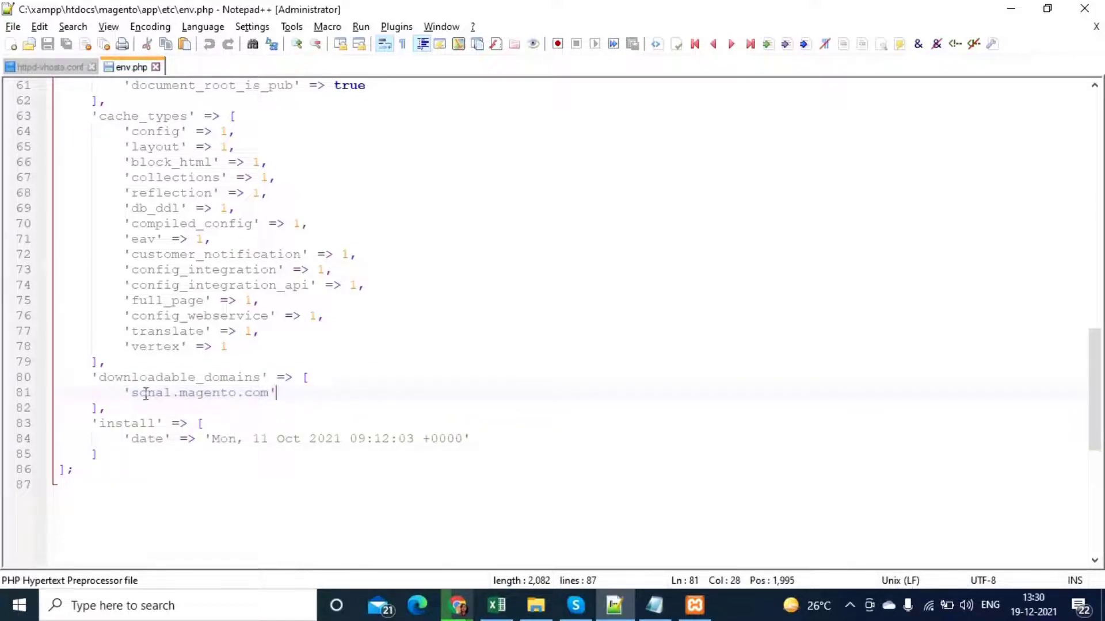
{"action": "left_click_drag", "start_coordinate": [127, 396], "coordinate": [286, 395]}
{"action": "key", "text": "alt+Tab"}
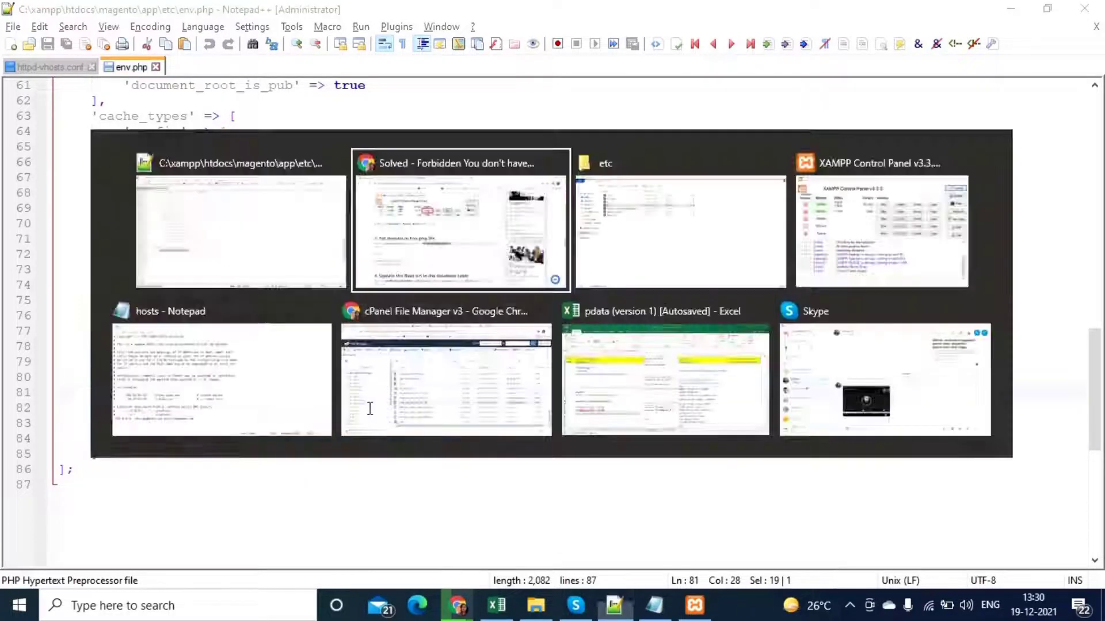
Scroll the tutorial to Step 4's UPDATE core_config_data base URL query.
{"action": "scroll", "coordinate": [242, 296], "scroll_direction": "up", "scroll_amount": 10}
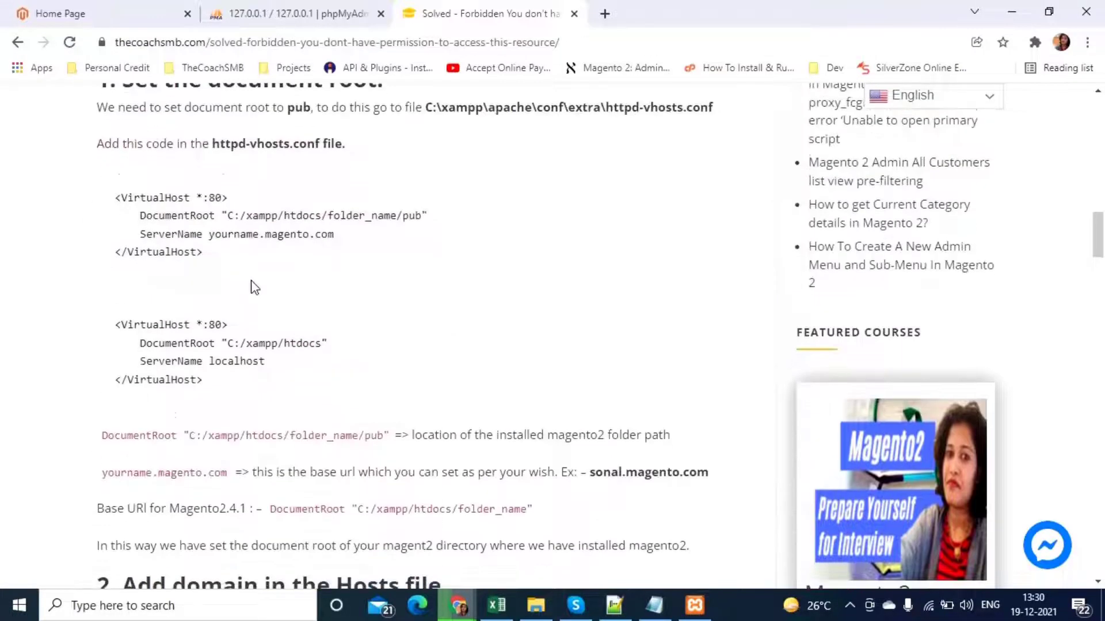
{"action": "scroll", "coordinate": [246, 321], "scroll_direction": "down", "scroll_amount": 5}
{"action": "scroll", "coordinate": [256, 395], "scroll_direction": "down", "scroll_amount": 12}
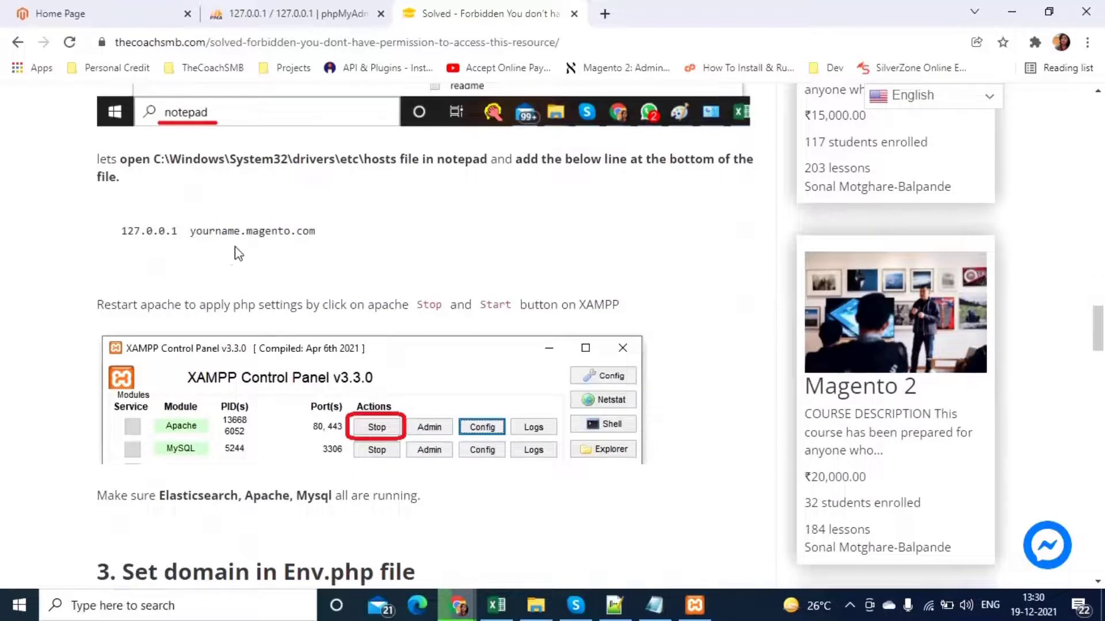
{"action": "scroll", "coordinate": [237, 252], "scroll_direction": "down", "scroll_amount": 4}
{"action": "scroll", "coordinate": [336, 413], "scroll_direction": "down", "scroll_amount": 5}
{"action": "scroll", "coordinate": [214, 273], "scroll_direction": "up", "scroll_amount": 3}
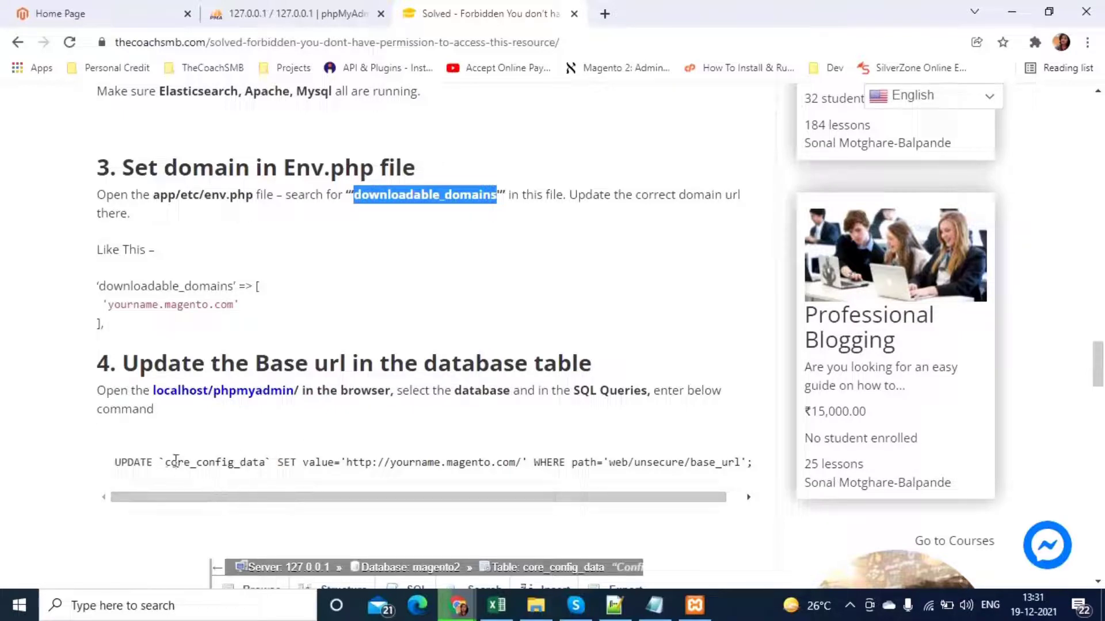
{"action": "left_click_drag", "start_coordinate": [266, 463], "coordinate": [202, 463]}
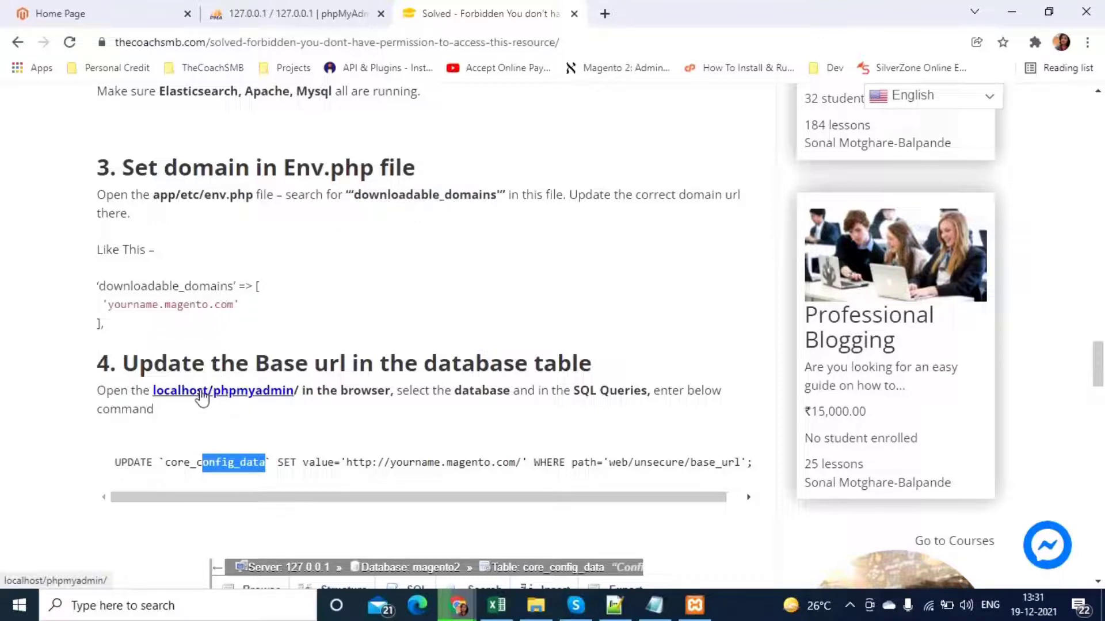
Open the magento database in phpMyAdmin and copy the tutorial's UPDATE core_config_data query.
{"action": "left_click", "coordinate": [322, 13]}
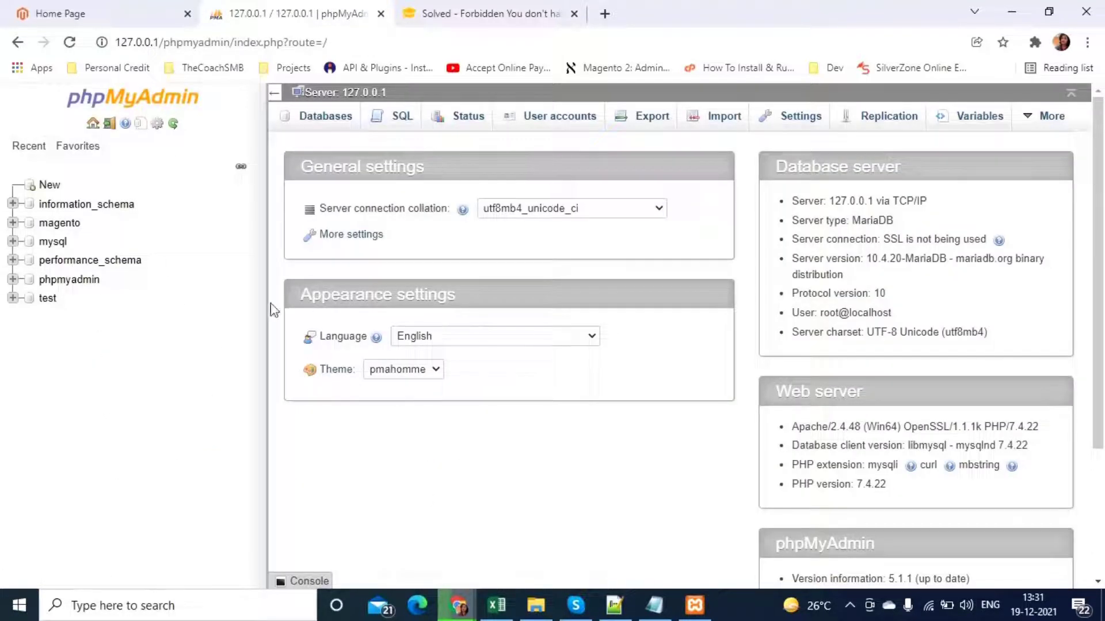
{"action": "left_click", "coordinate": [58, 230]}
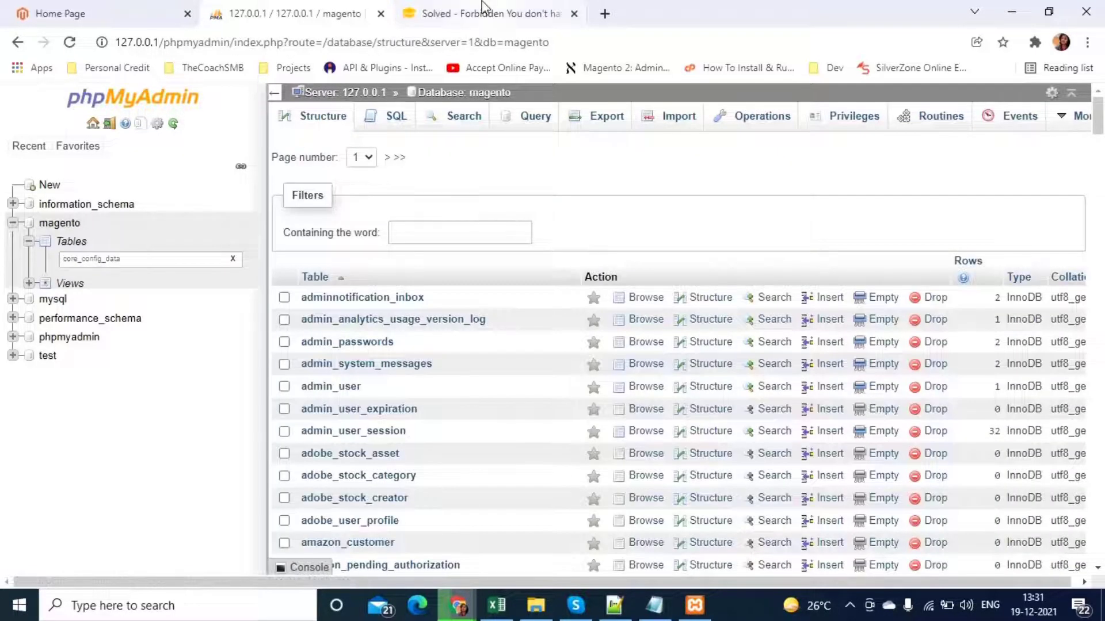
{"action": "left_click", "coordinate": [489, 13]}
{"action": "left_click_drag", "start_coordinate": [265, 462], "coordinate": [165, 465]}
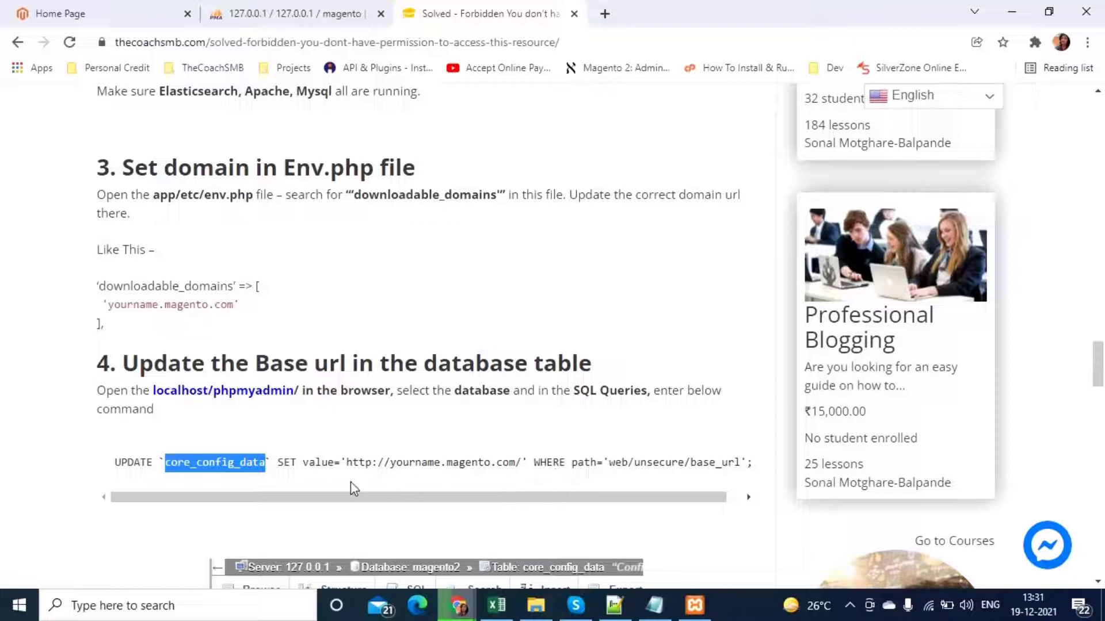
{"action": "left_click_drag", "start_coordinate": [114, 462], "coordinate": [271, 462]}
{"action": "left_click_drag", "start_coordinate": [352, 463], "coordinate": [773, 495]}
{"action": "key", "text": "ctrl+c"}
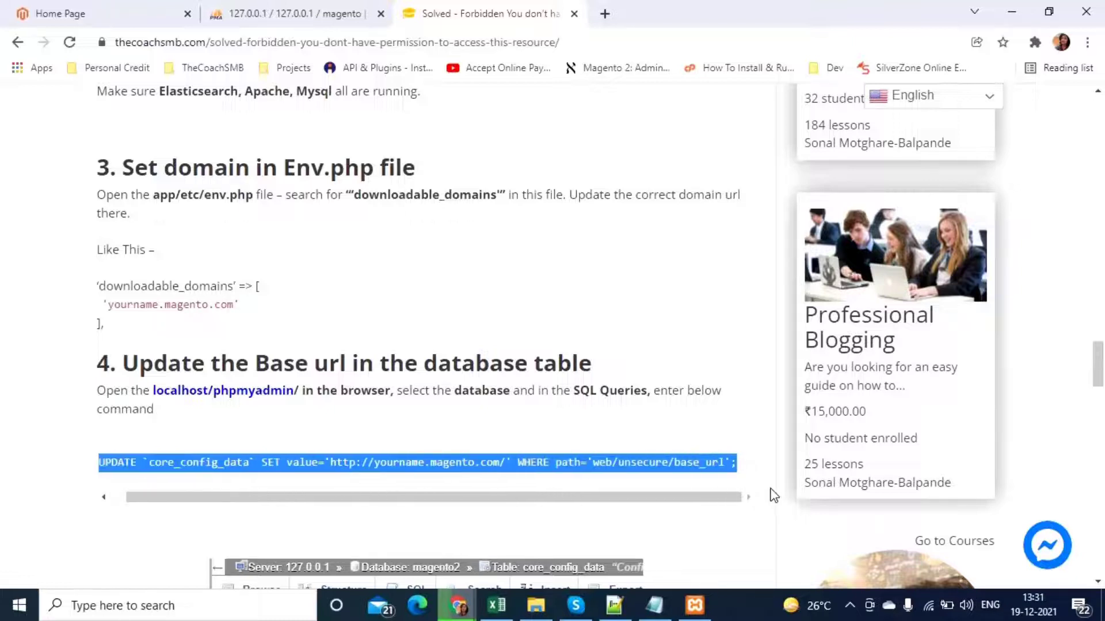
{"action": "left_click", "coordinate": [310, 12]}
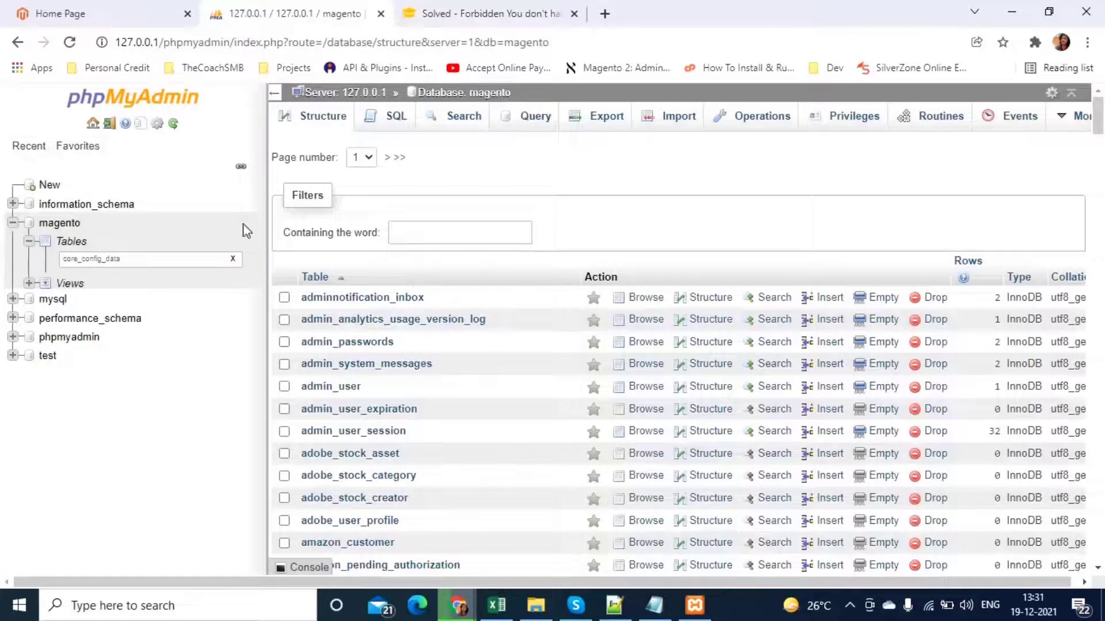
Paste the UPDATE query into the SQL tab, replace 'yourname' with 'sonal', and run it.
{"action": "left_click", "coordinate": [396, 119]}
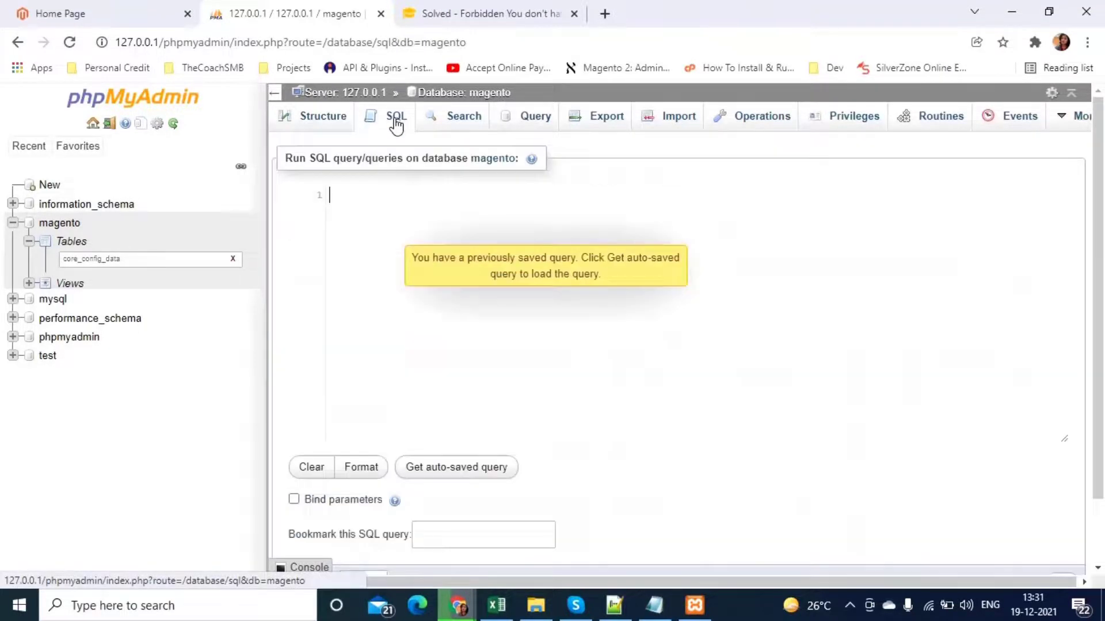
{"action": "key", "text": "ctrl+v"}
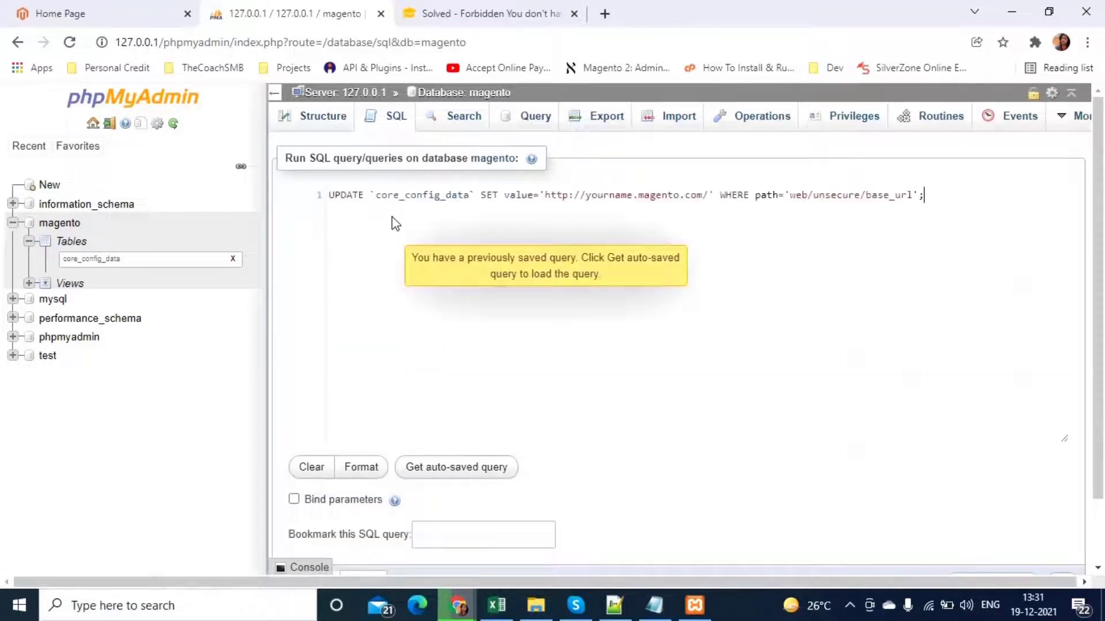
{"action": "double_click", "coordinate": [603, 195]}
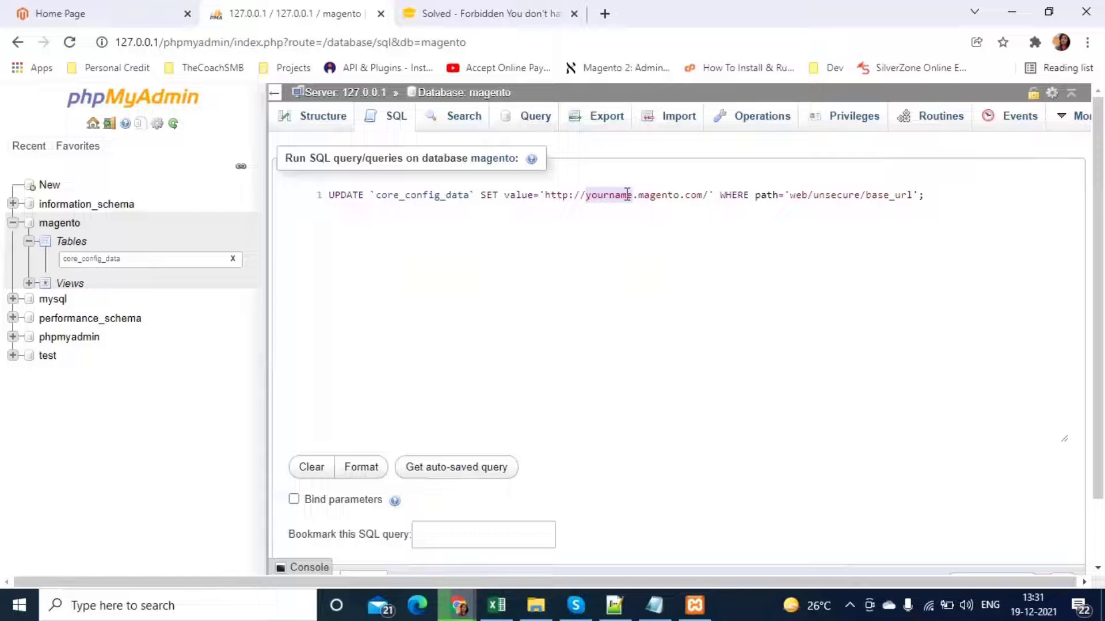
{"action": "type", "text": "sonal"}
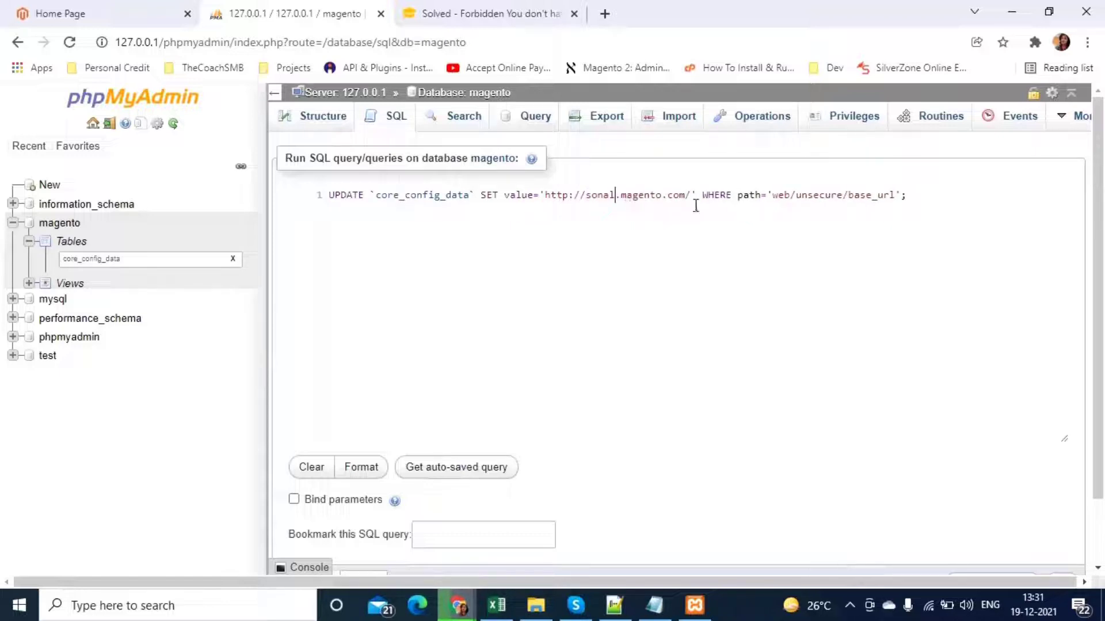
{"action": "scroll", "coordinate": [858, 374], "scroll_direction": "down", "scroll_amount": 2}
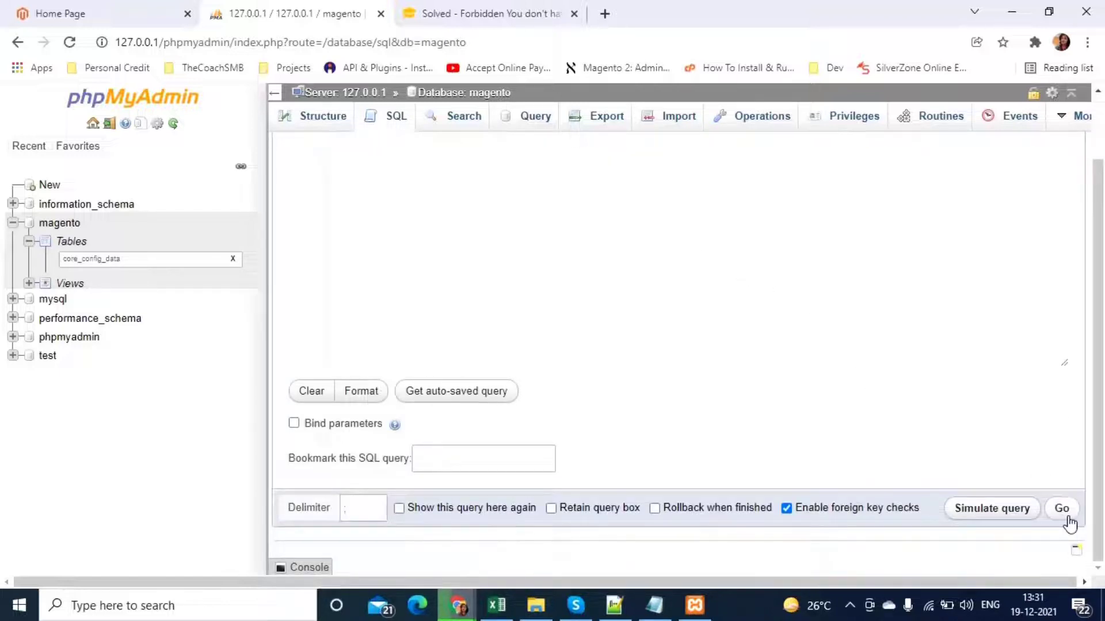
{"action": "left_click", "coordinate": [1061, 509]}
{"action": "scroll", "coordinate": [1070, 525], "scroll_direction": "down", "scroll_amount": 2}
{"action": "left_click", "coordinate": [1069, 508]}
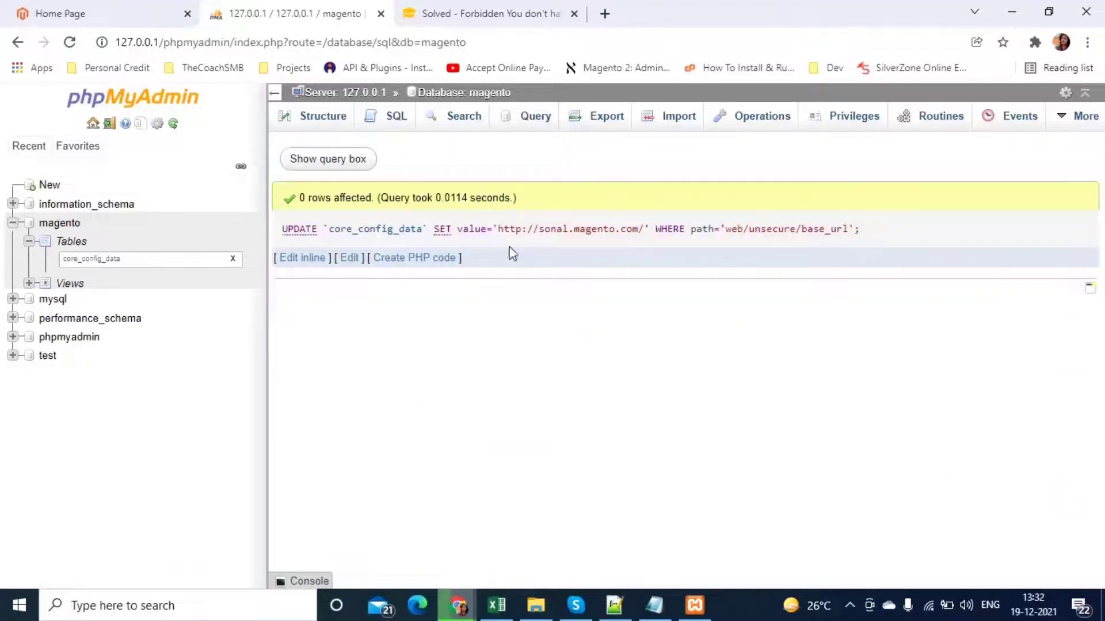
Confirm the Luma storefront Home Page loads at sonal.magento.com.
{"action": "key", "text": "alt+Tab"}
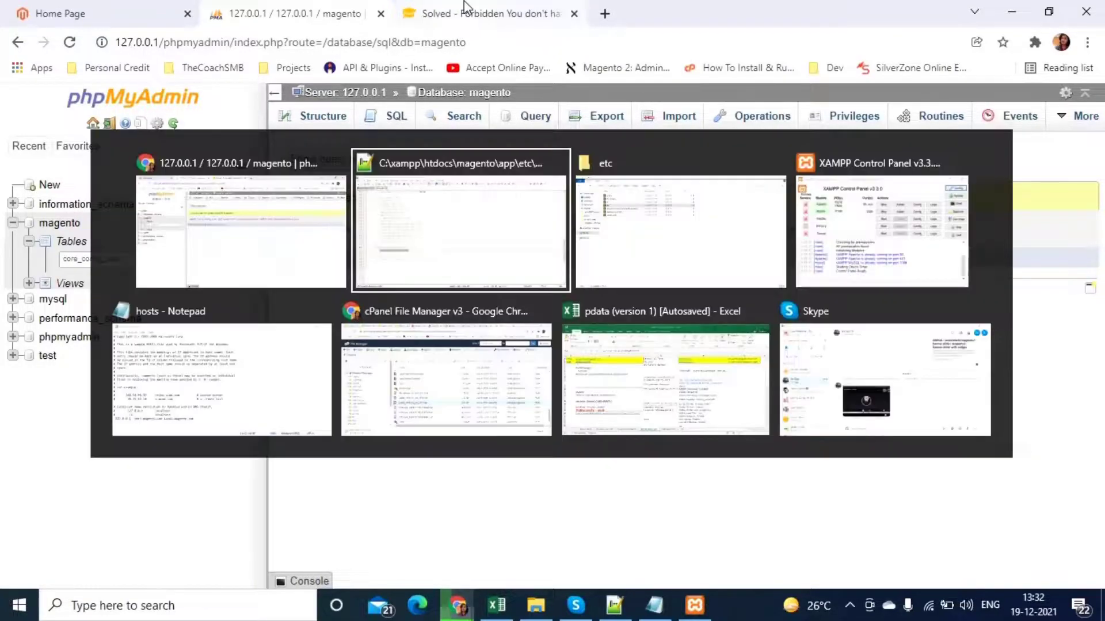
{"action": "key", "text": "alt+Tab"}
{"action": "scroll", "coordinate": [224, 367], "scroll_direction": "up", "scroll_amount": 10}
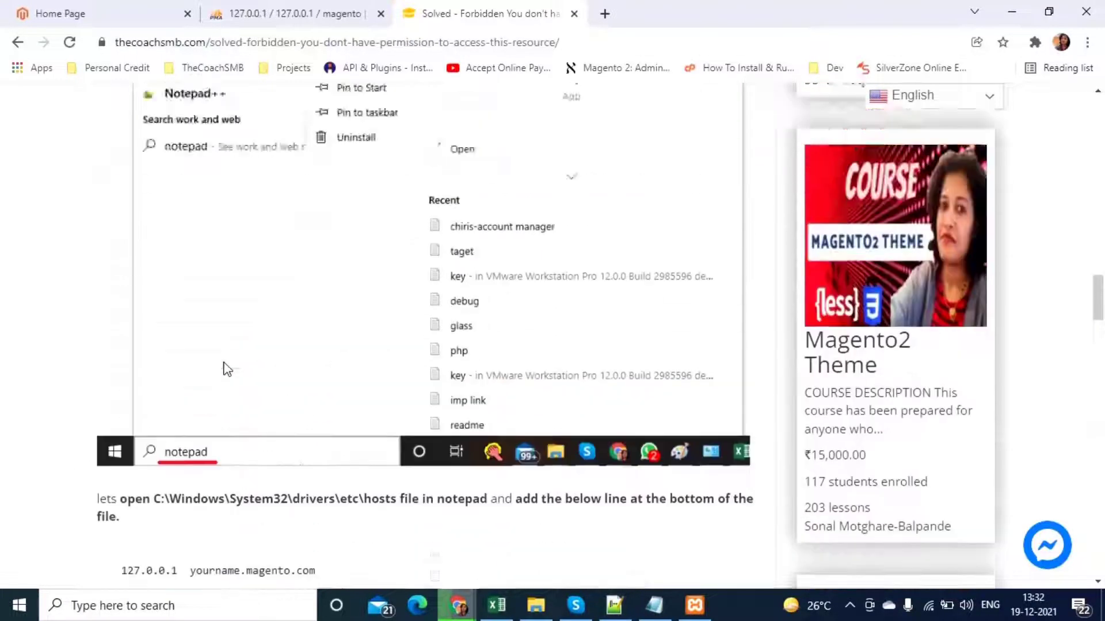
{"action": "scroll", "coordinate": [249, 400], "scroll_direction": "down", "scroll_amount": 10}
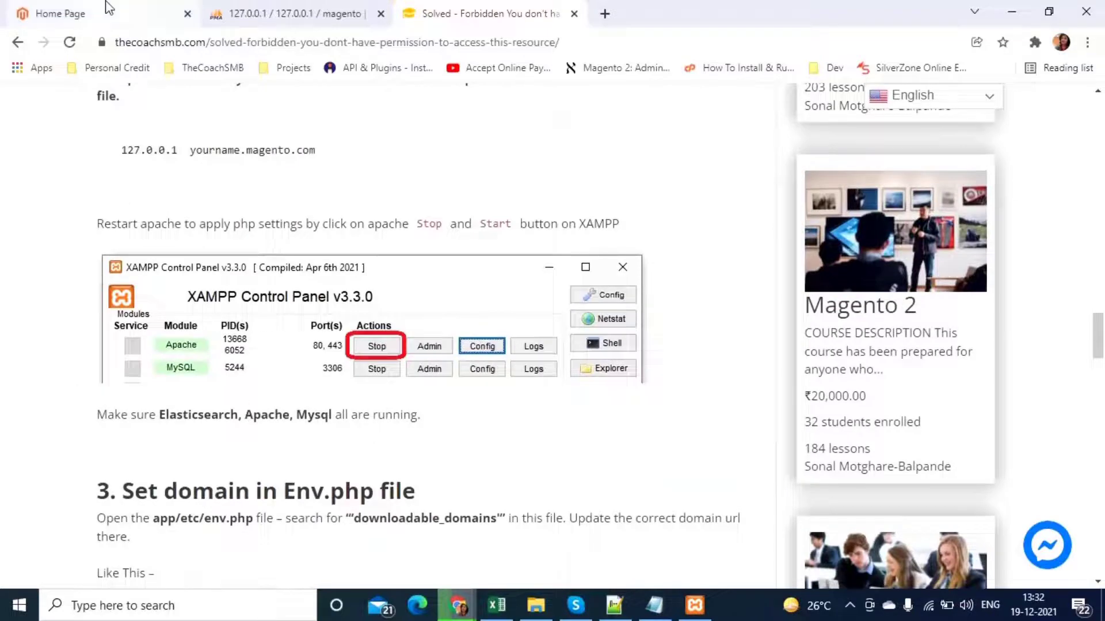
{"action": "left_click", "coordinate": [110, 12]}
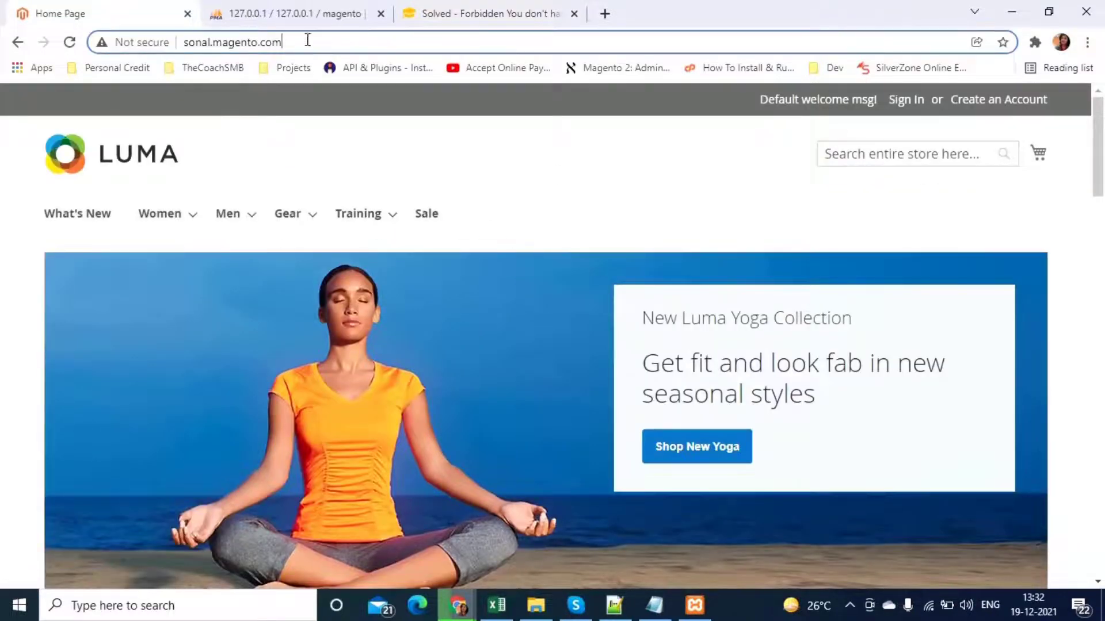
{"action": "left_click_drag", "start_coordinate": [321, 42], "coordinate": [176, 42]}
{"action": "key", "text": "ctrl+c"}
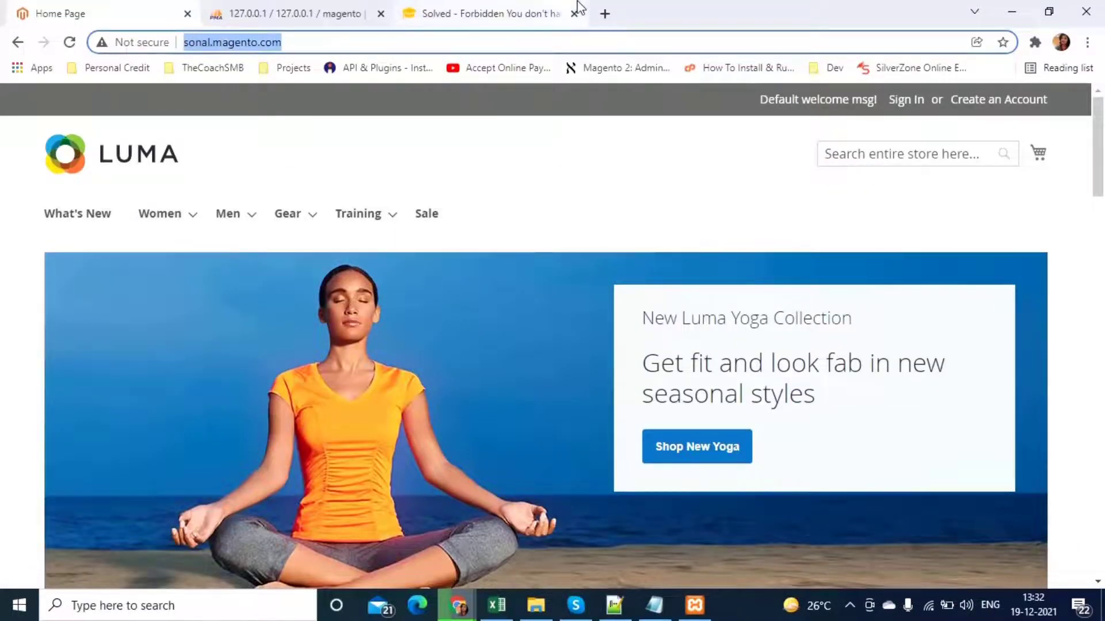
{"action": "left_click", "coordinate": [604, 14]}
{"action": "key", "text": "ctrl+v"}
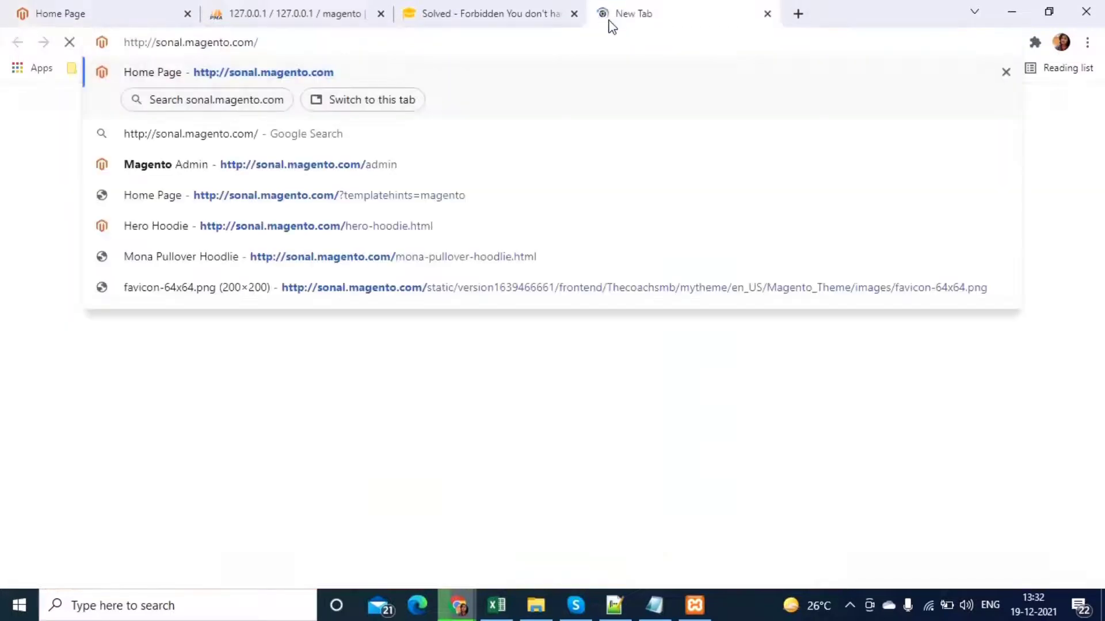
{"action": "type", "text": "admin"}
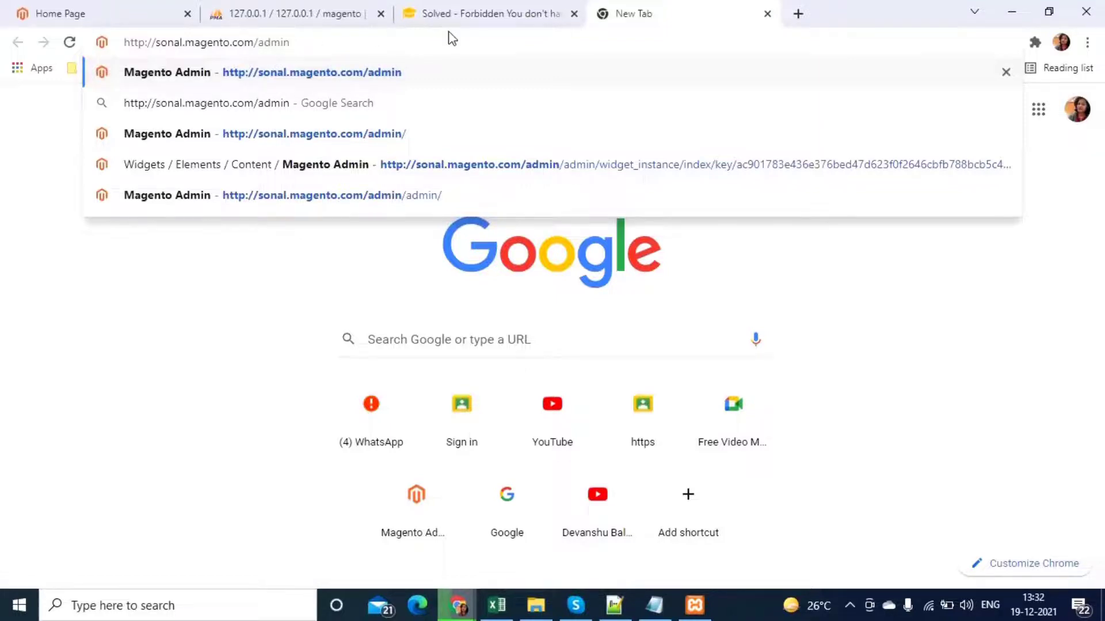
Scroll the Solved - Forbidden tutorial back to the VirtualHost code and Step 2 hosts-file heading.
{"action": "left_click", "coordinate": [477, 21]}
{"action": "scroll", "coordinate": [535, 448], "scroll_direction": "up", "scroll_amount": 10}
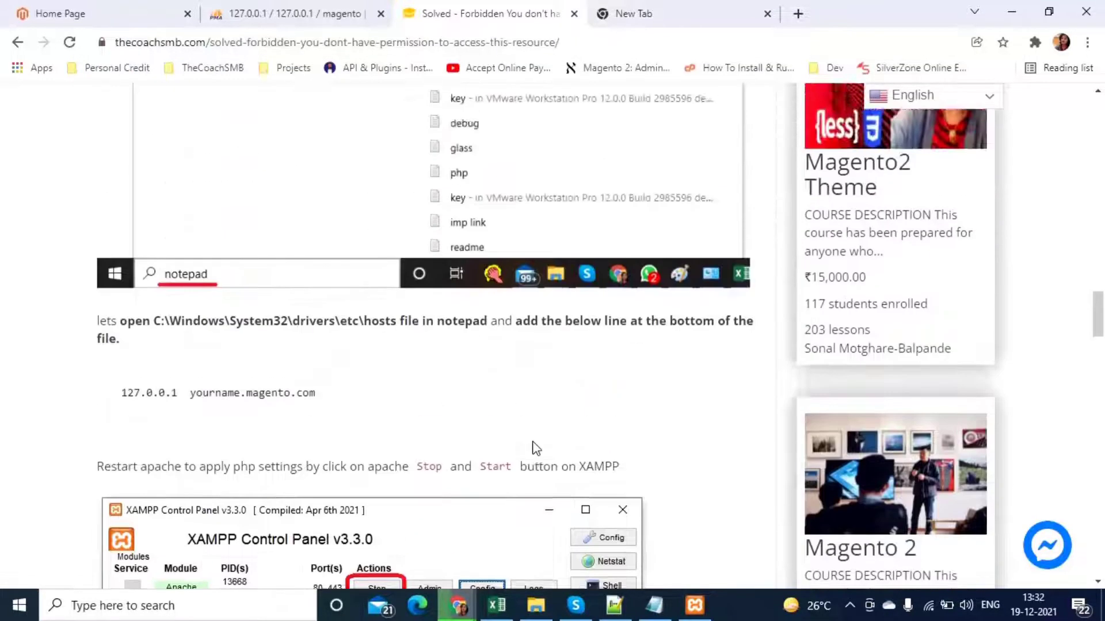
{"action": "scroll", "coordinate": [535, 448], "scroll_direction": "up", "scroll_amount": 4}
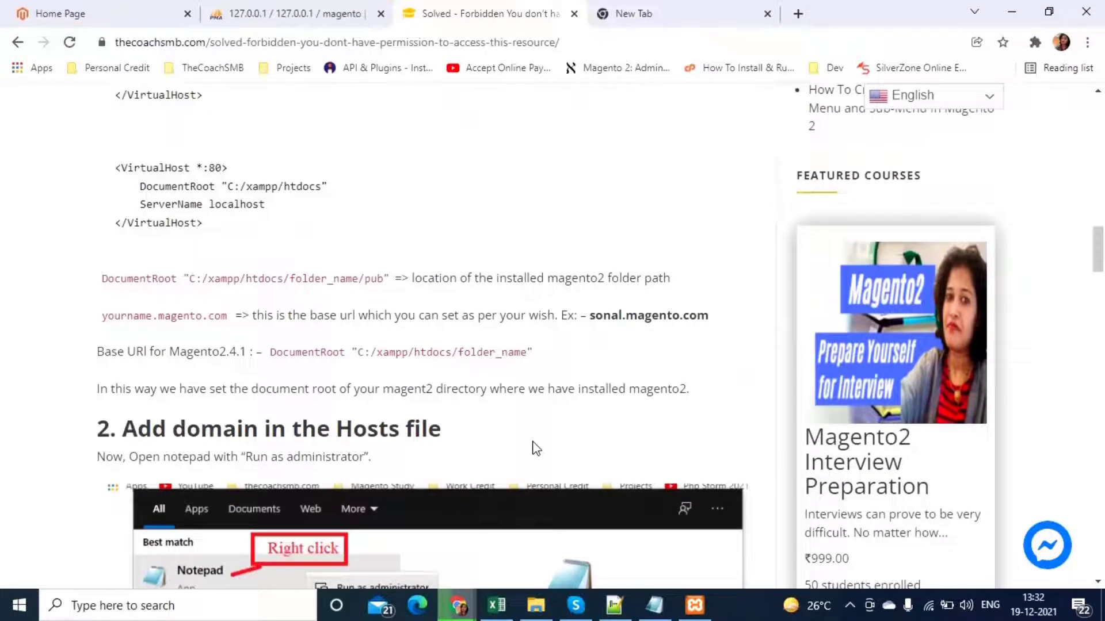